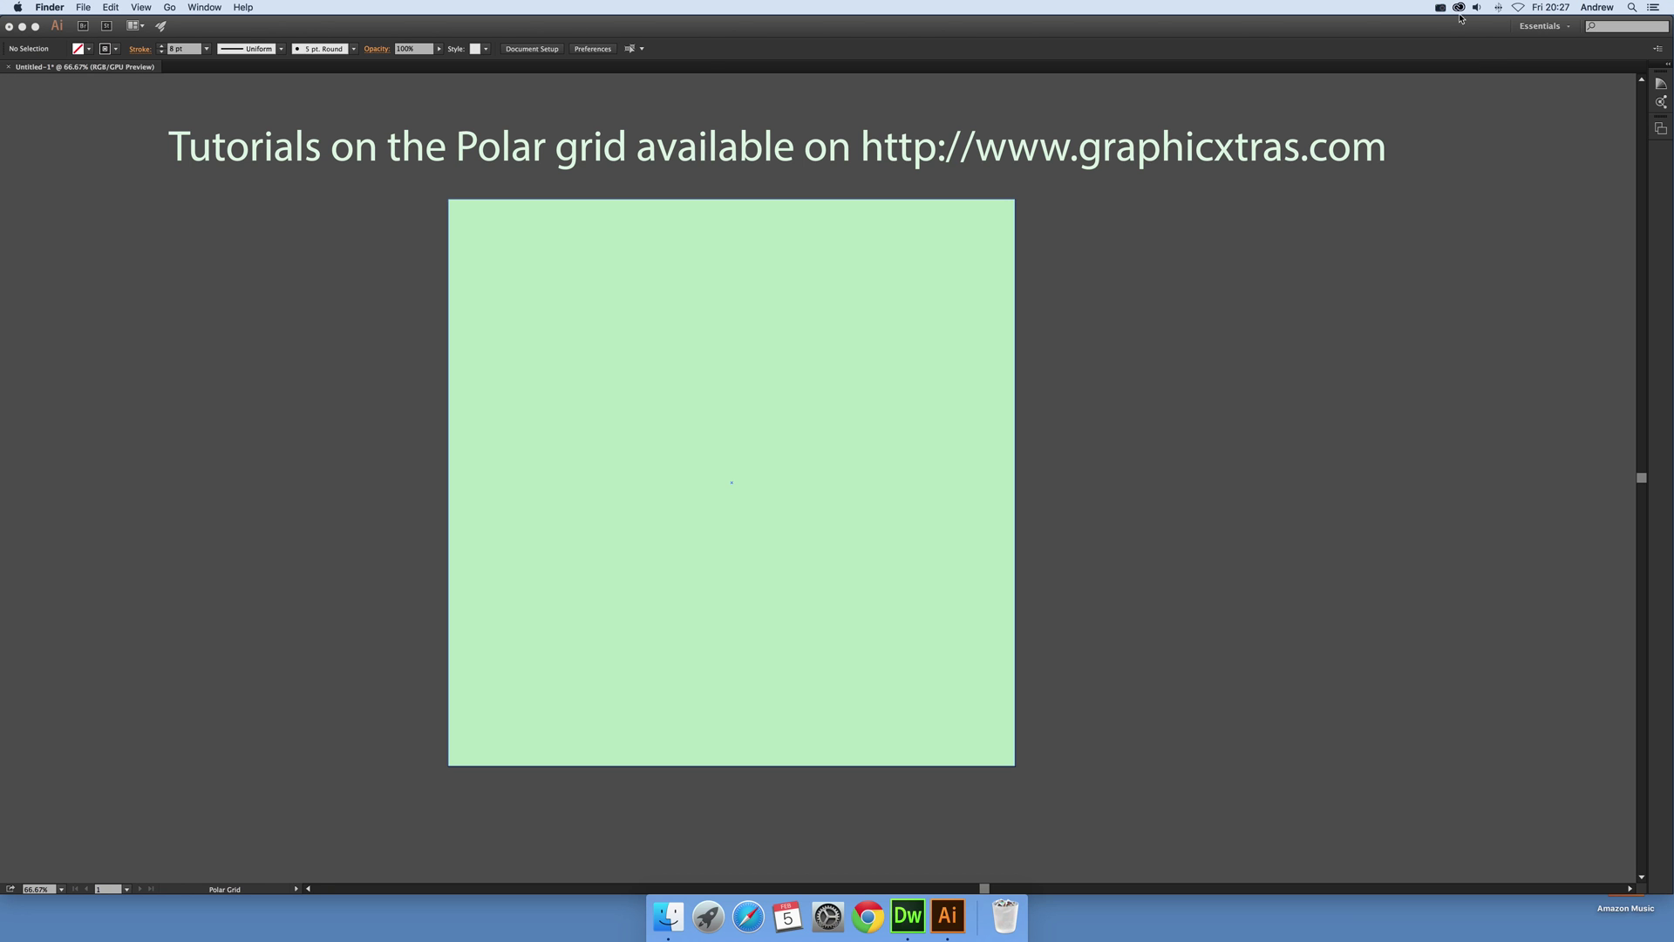
# Step: Bring the Illustrator window forward, showing the blank pale green artboard and its panels
pyautogui.click(782, 152)
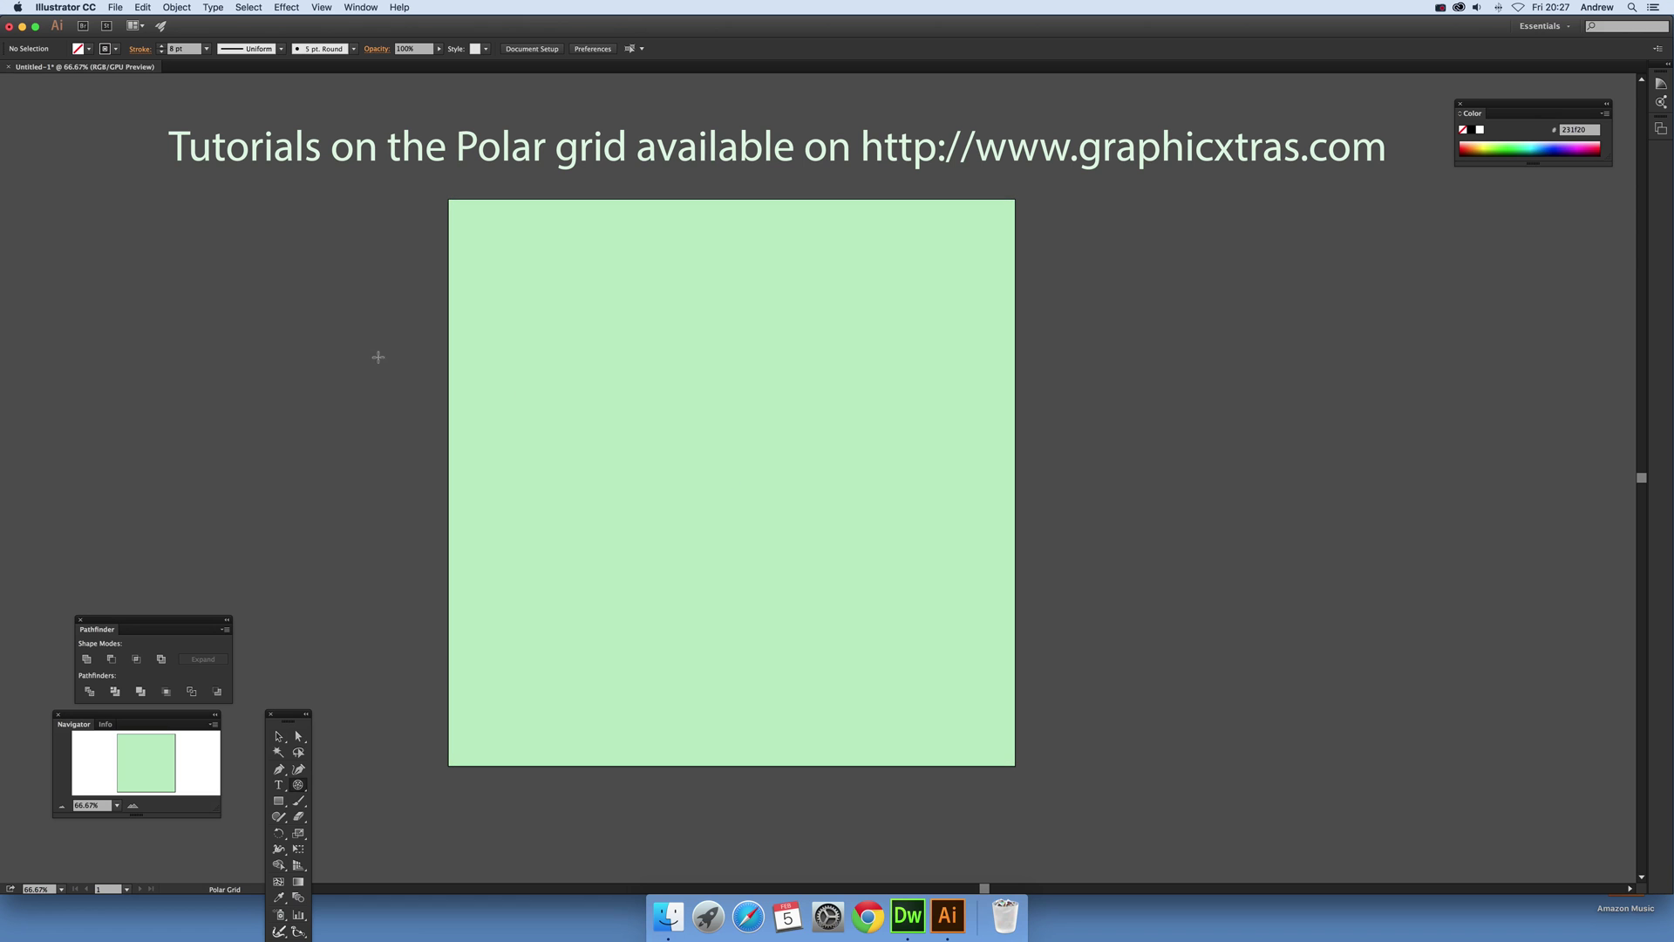
# Step: Draw a trial default polar grid across most of the green artboard
pyautogui.click(299, 787)
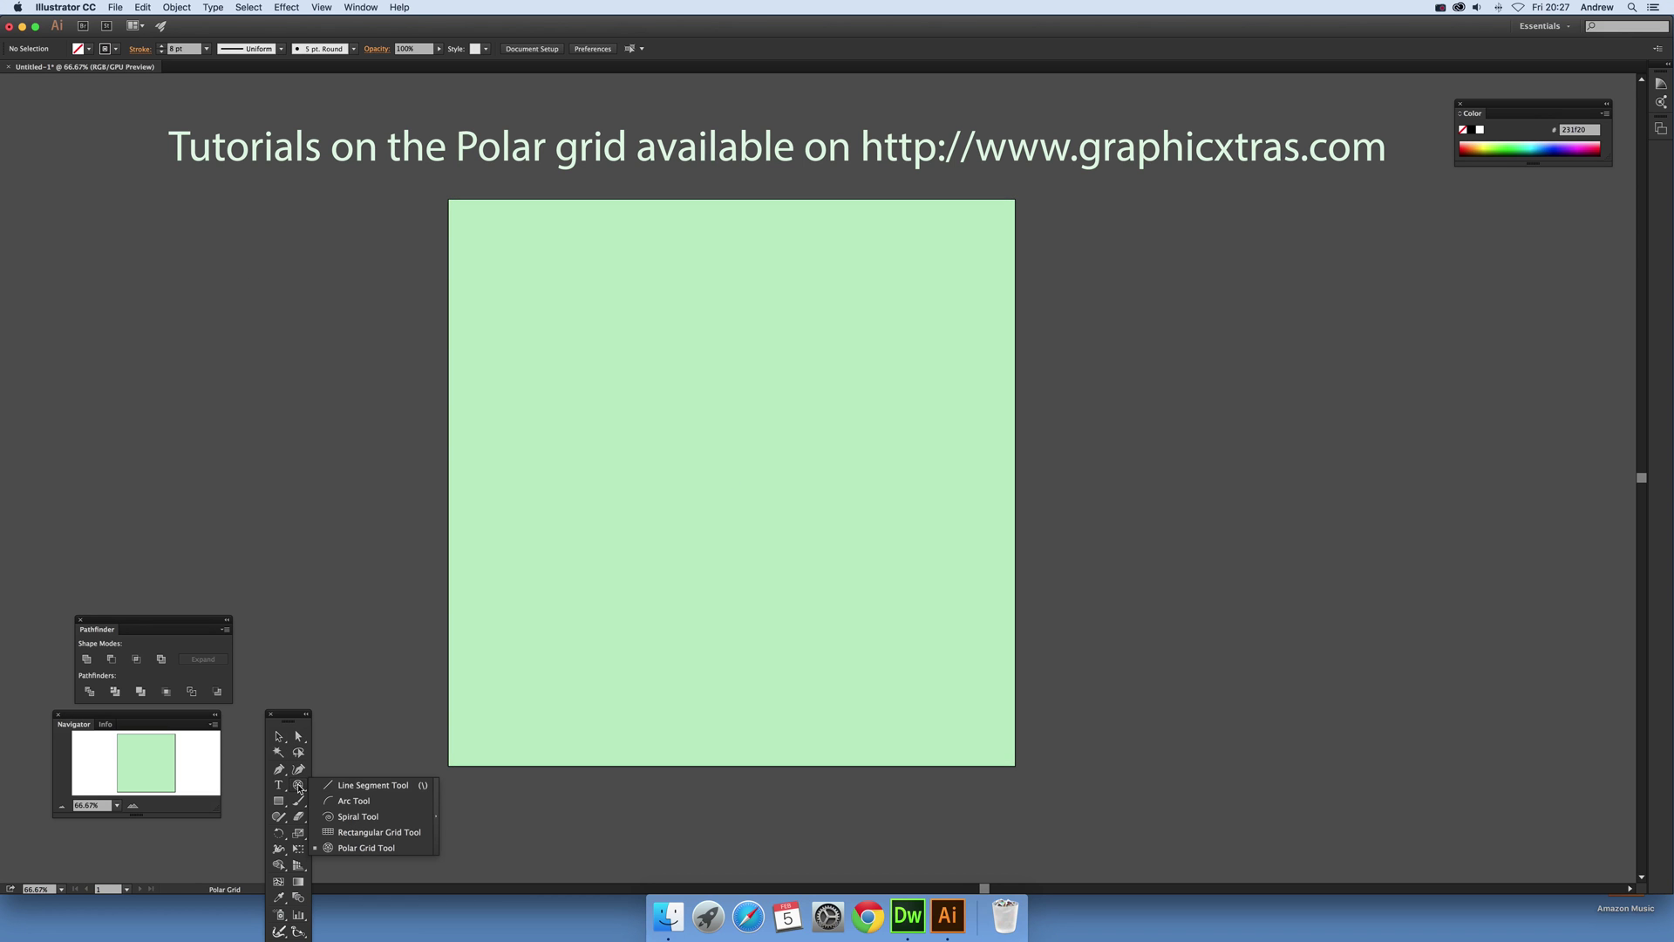
pyautogui.click(375, 851)
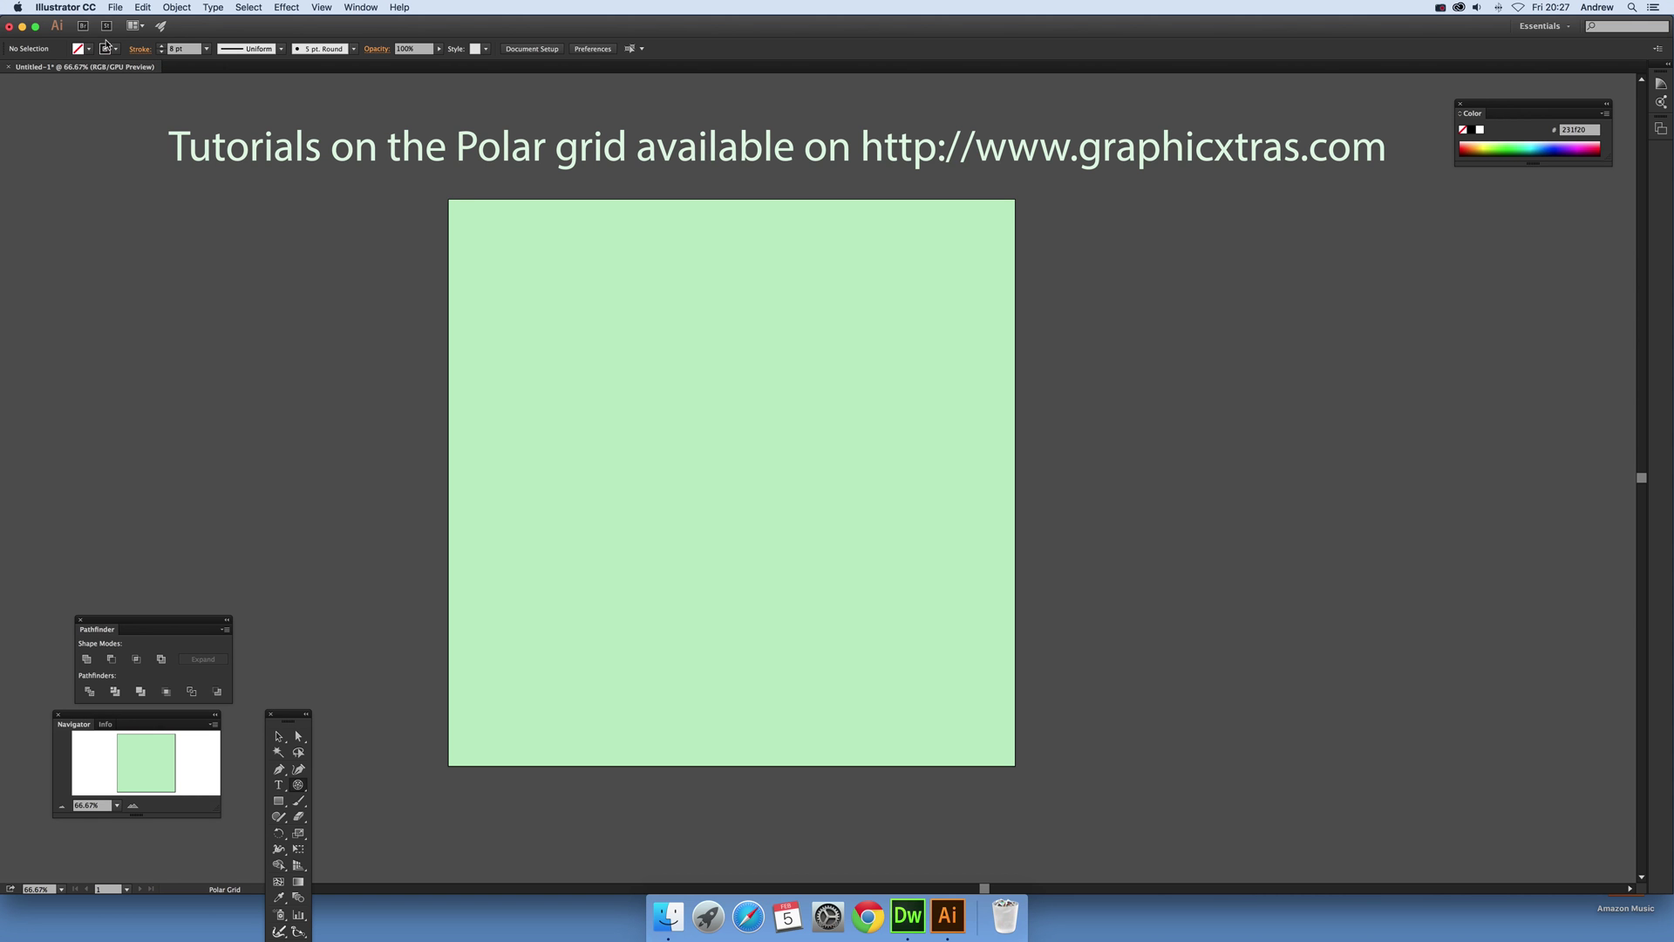
pyautogui.moveTo(480, 237); pyautogui.dragTo(957, 660)
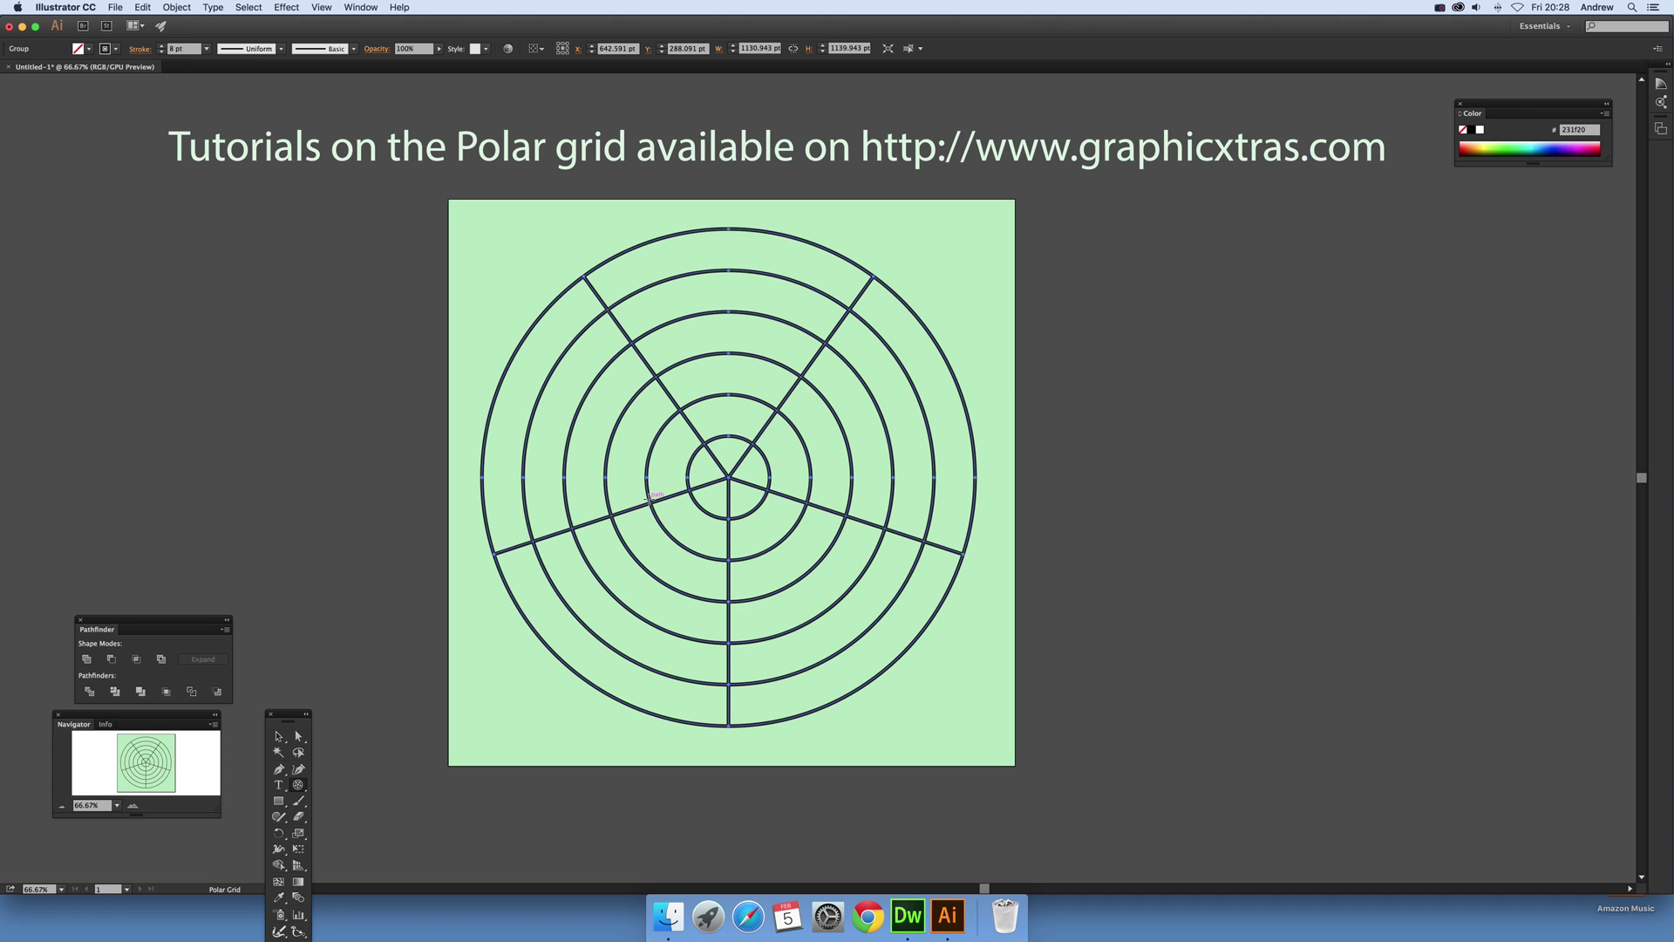
# Step: Delete the trial grid and draw a polar grid with 0 concentric and 20 radial dividers
pyautogui.press('Delete')
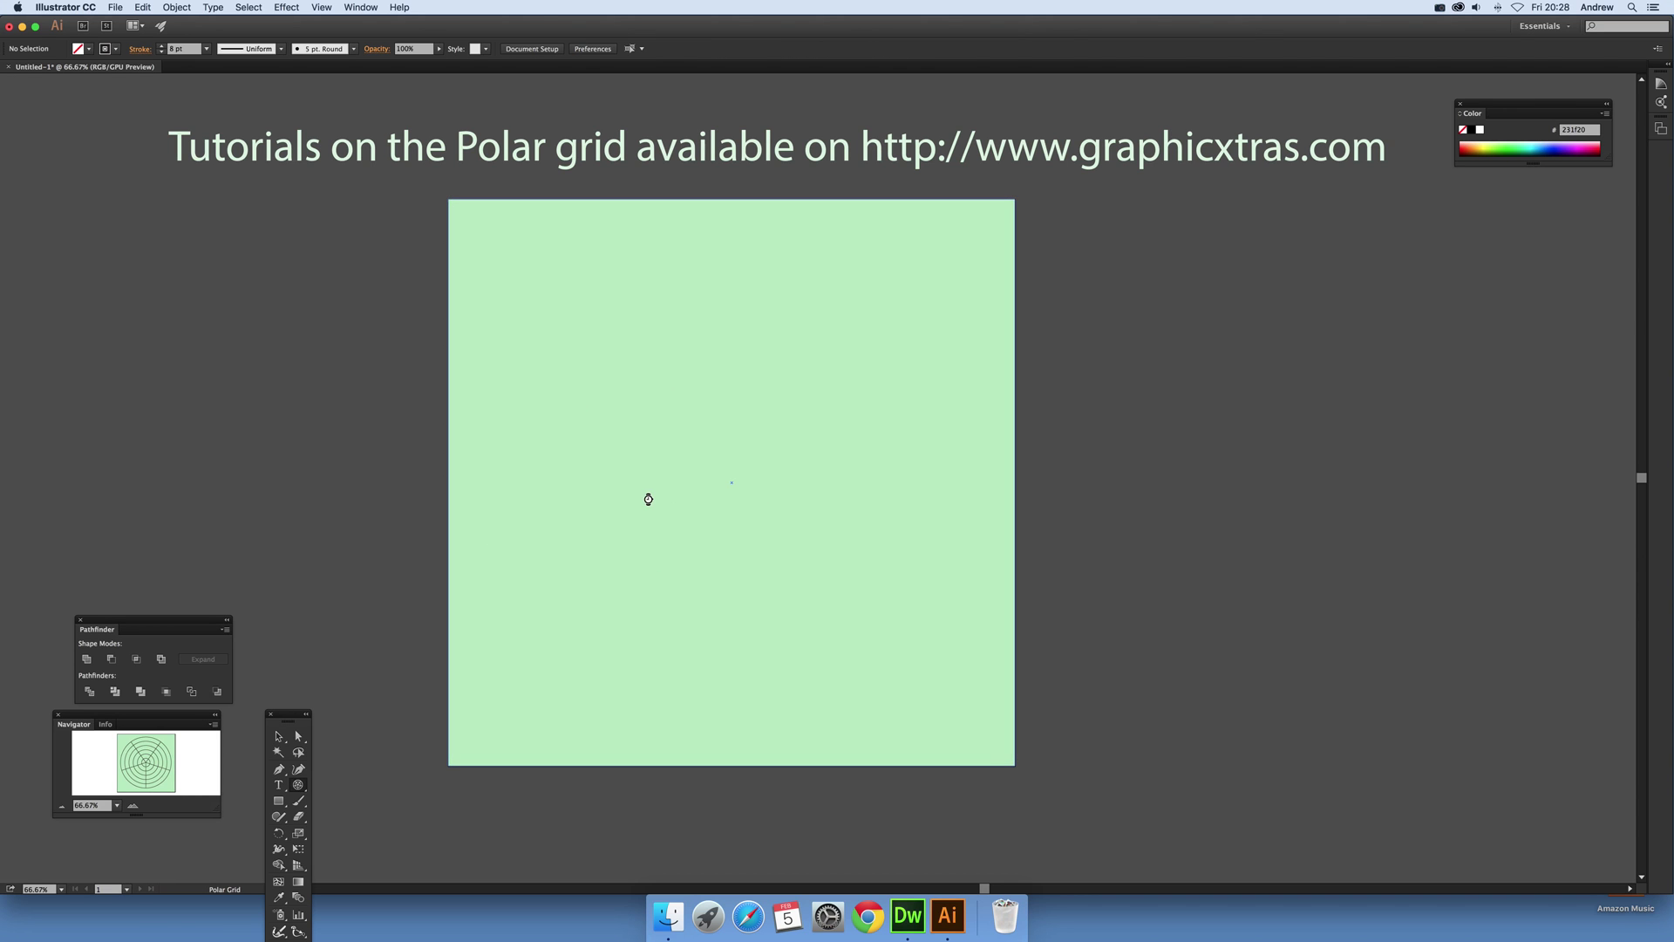
pyautogui.hscroll(2, 404, 598)
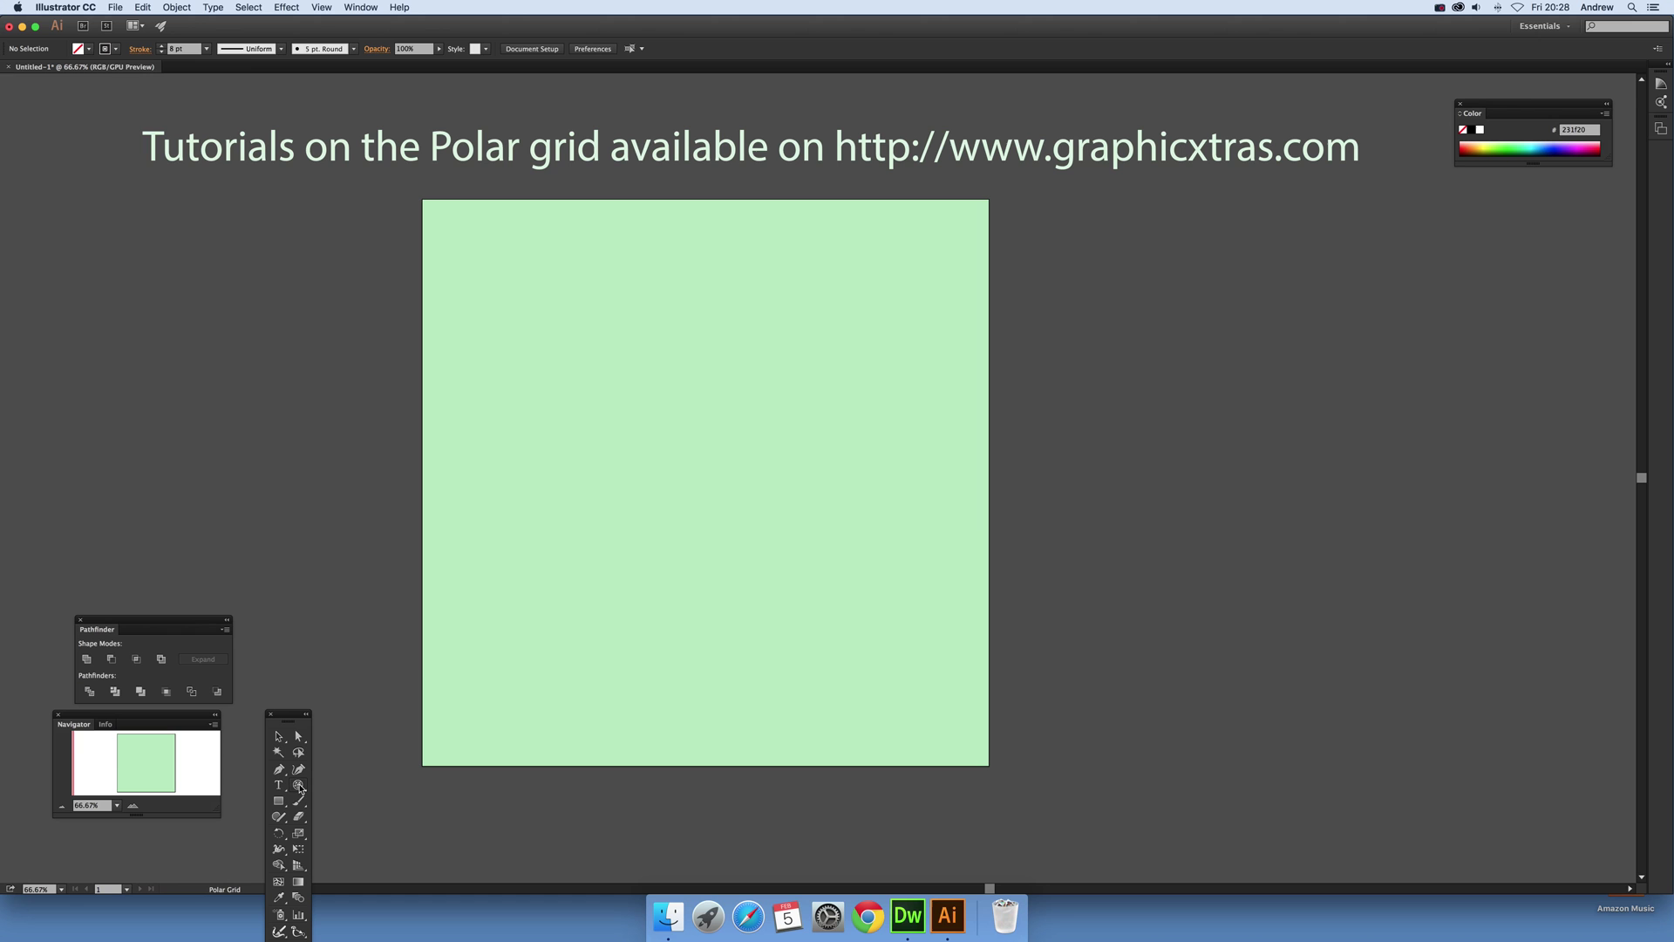
pyautogui.doubleClick(299, 785)
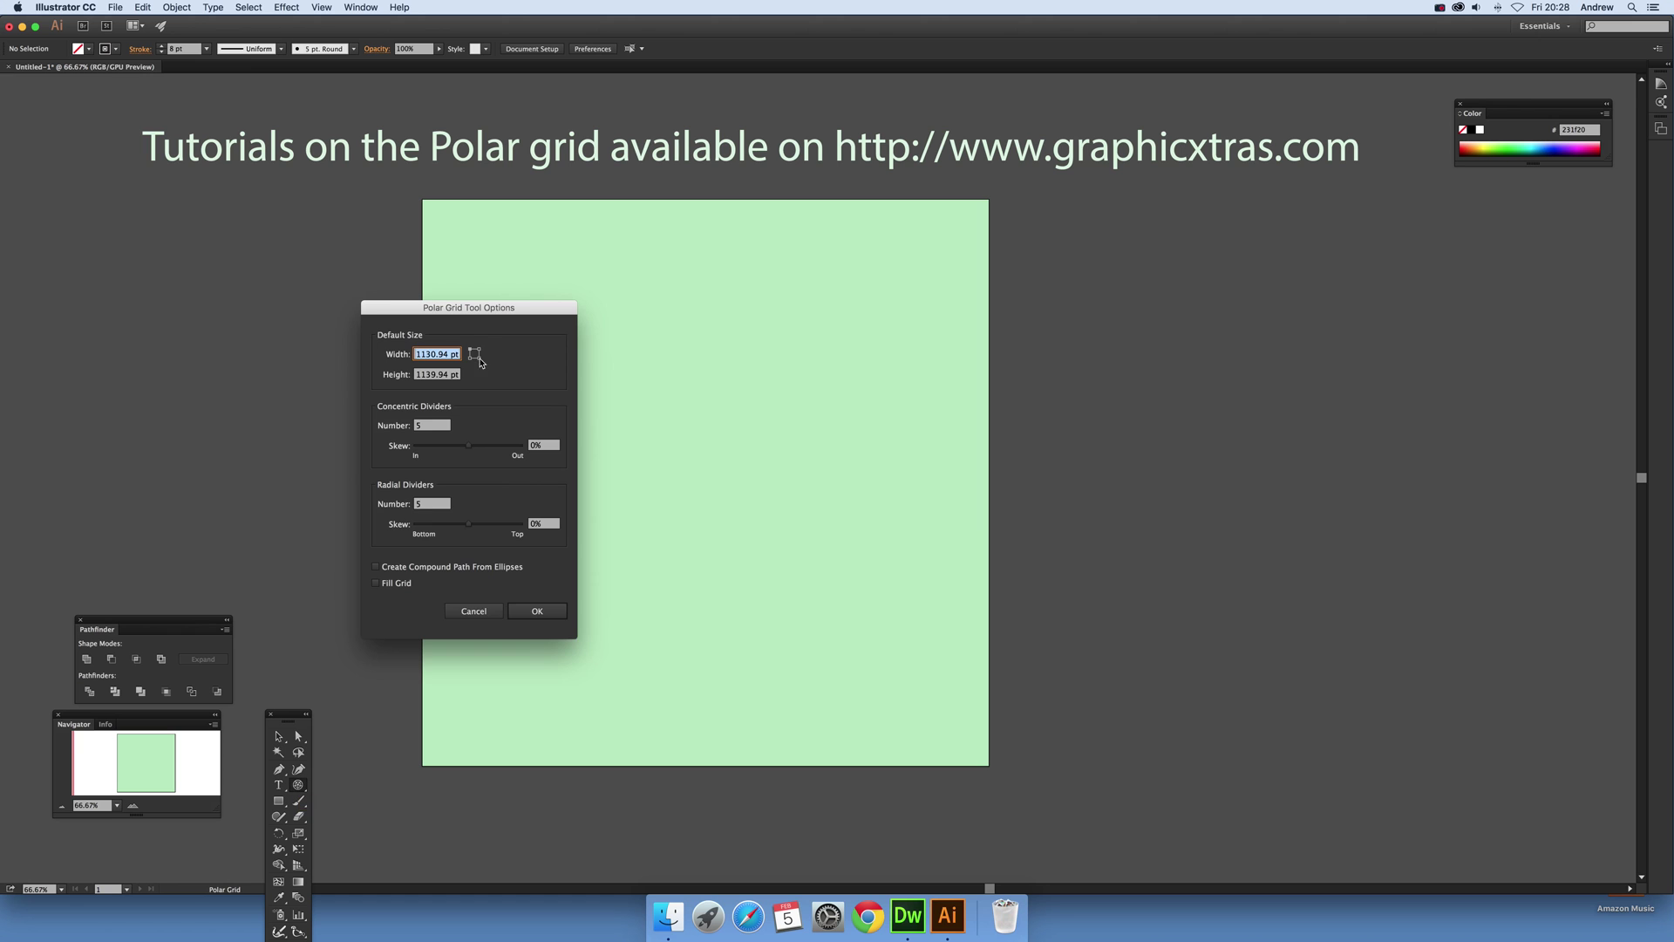
pyautogui.click(430, 426)
pyautogui.write('0')
pyautogui.click(433, 504)
pyautogui.write('20')
pyautogui.click(542, 610)
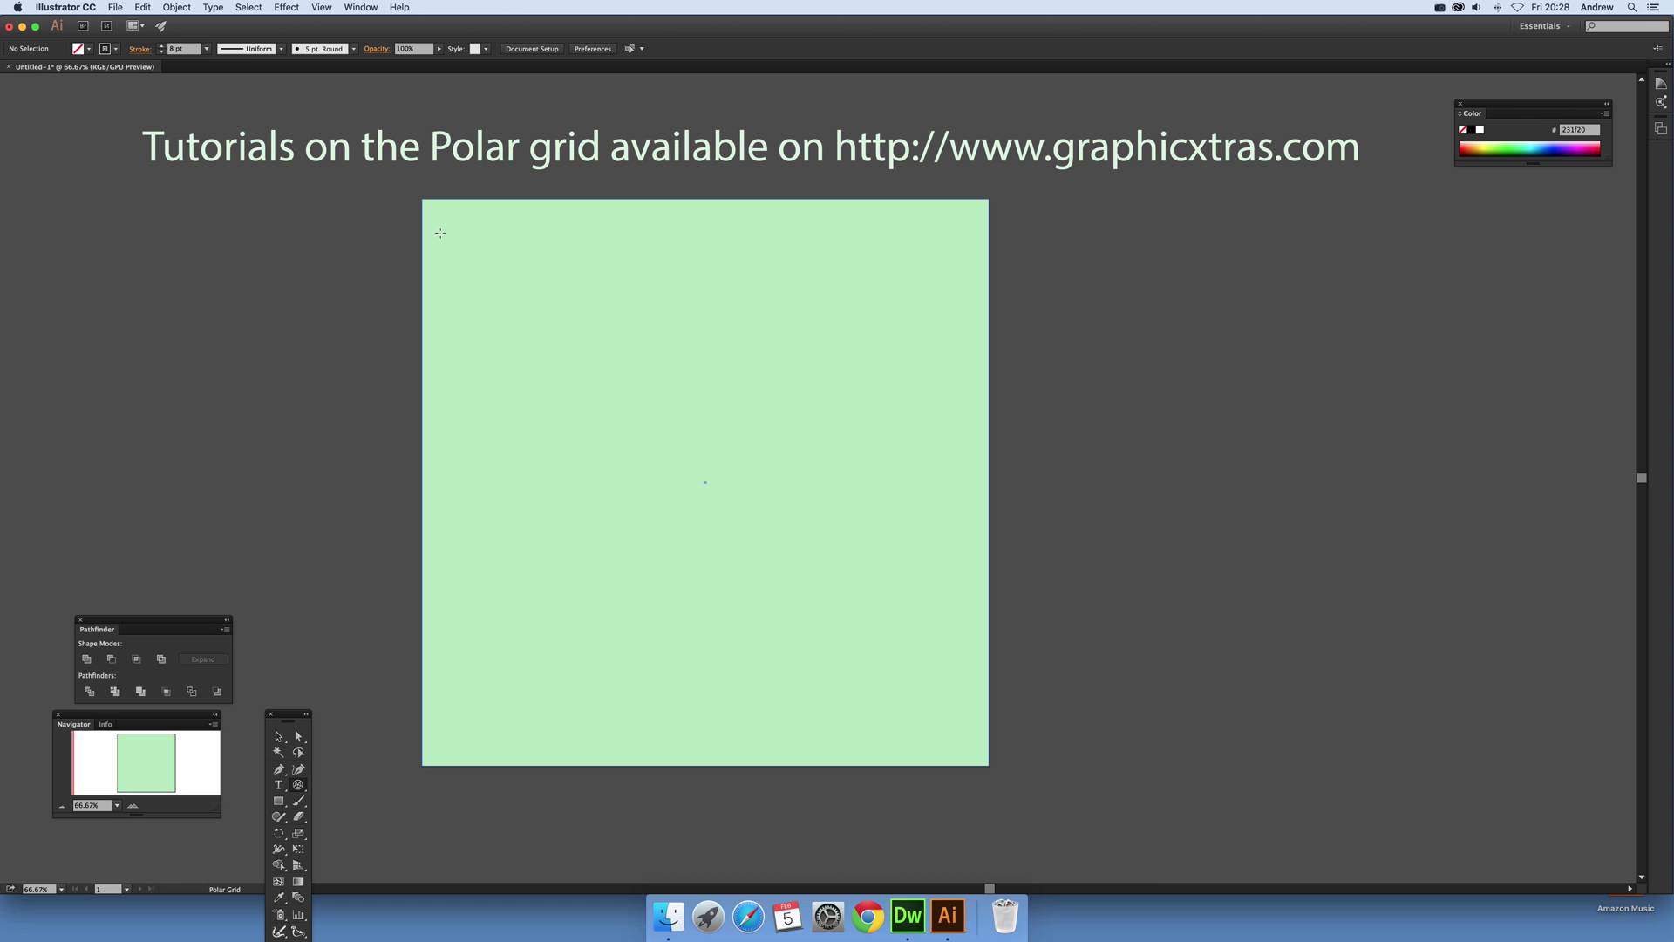
pyautogui.moveTo(440, 233); pyautogui.dragTo(956, 743)
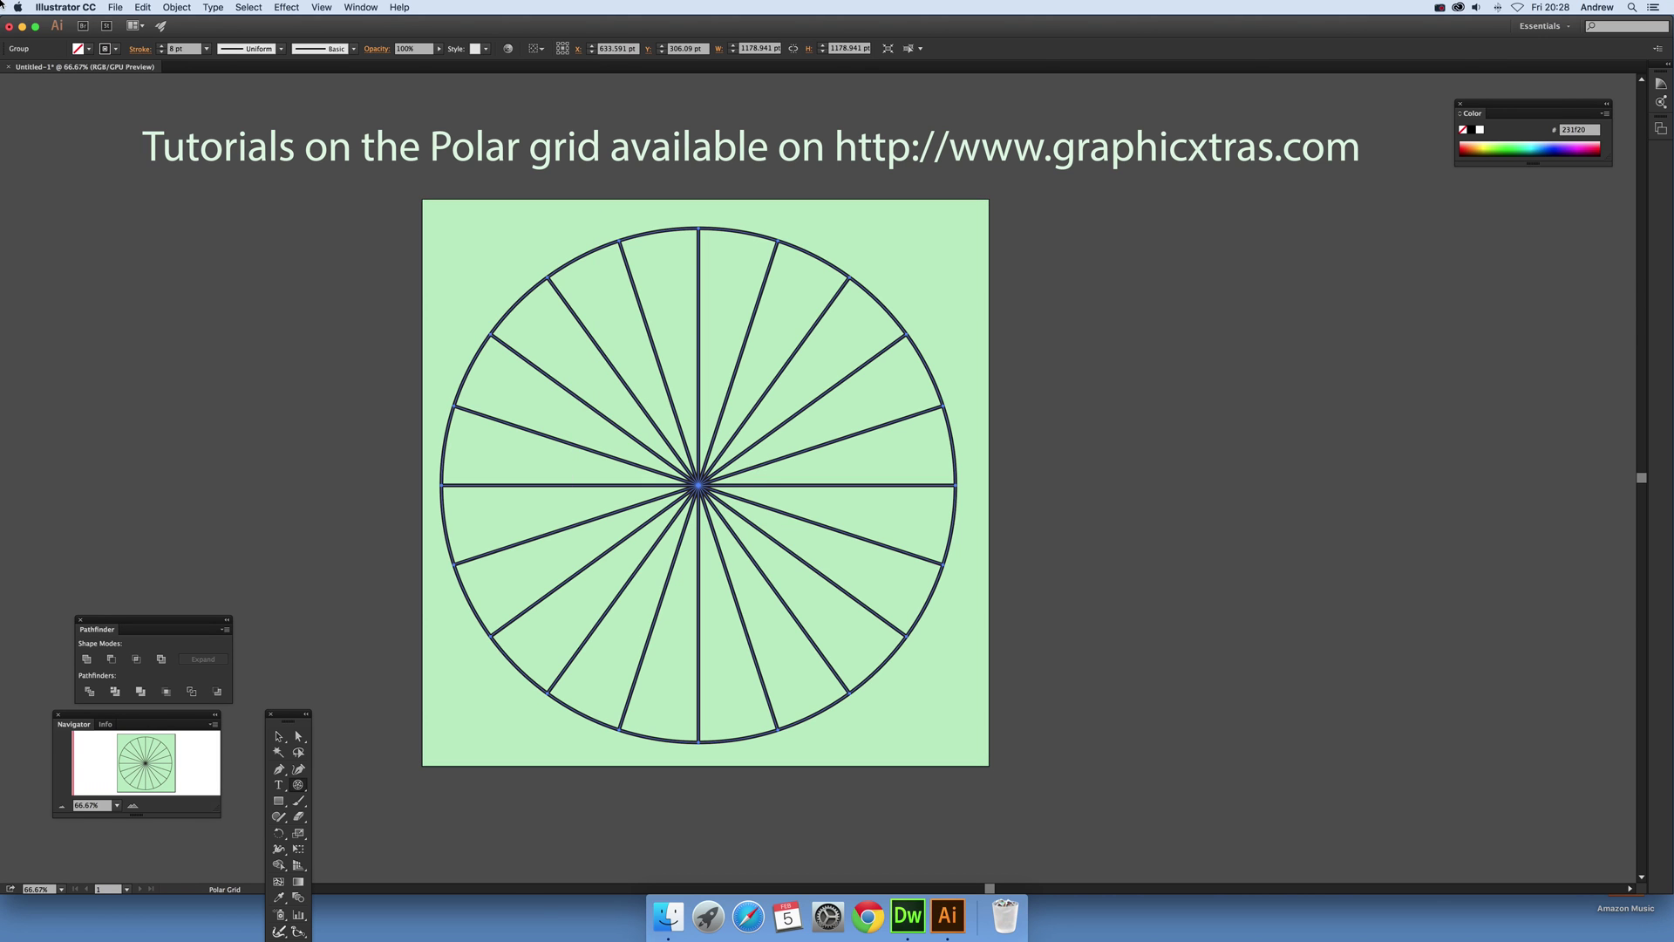
# Step: Ungroup the polar grid and delete its outer circle
pyautogui.click(175, 8)
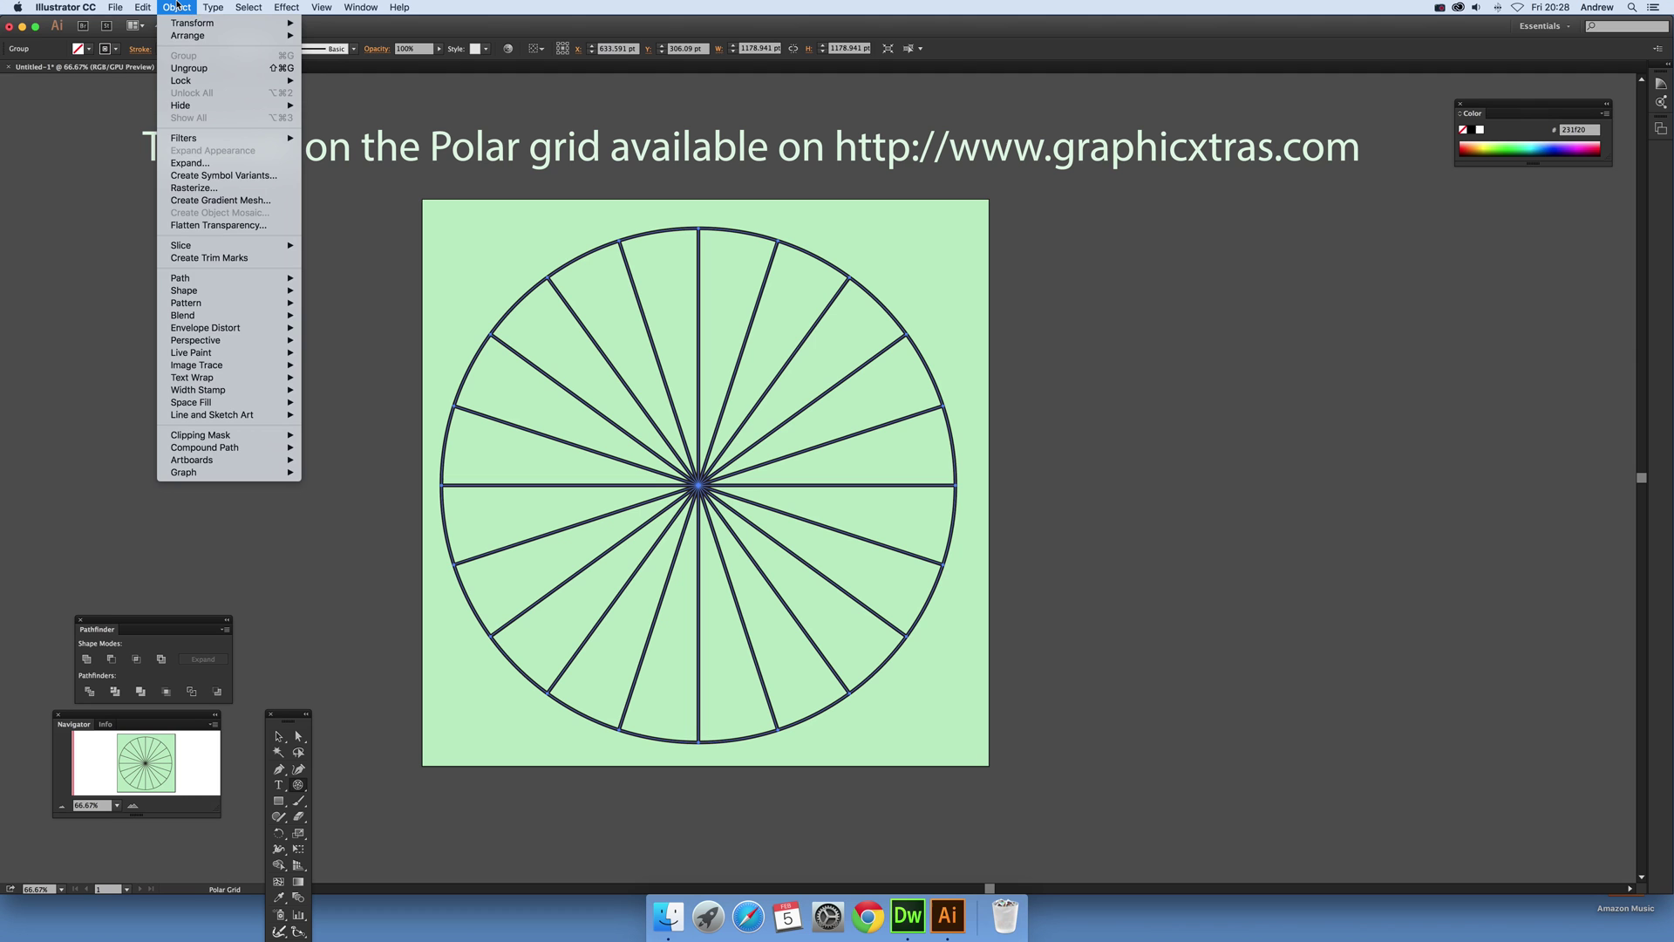
pyautogui.click(189, 69)
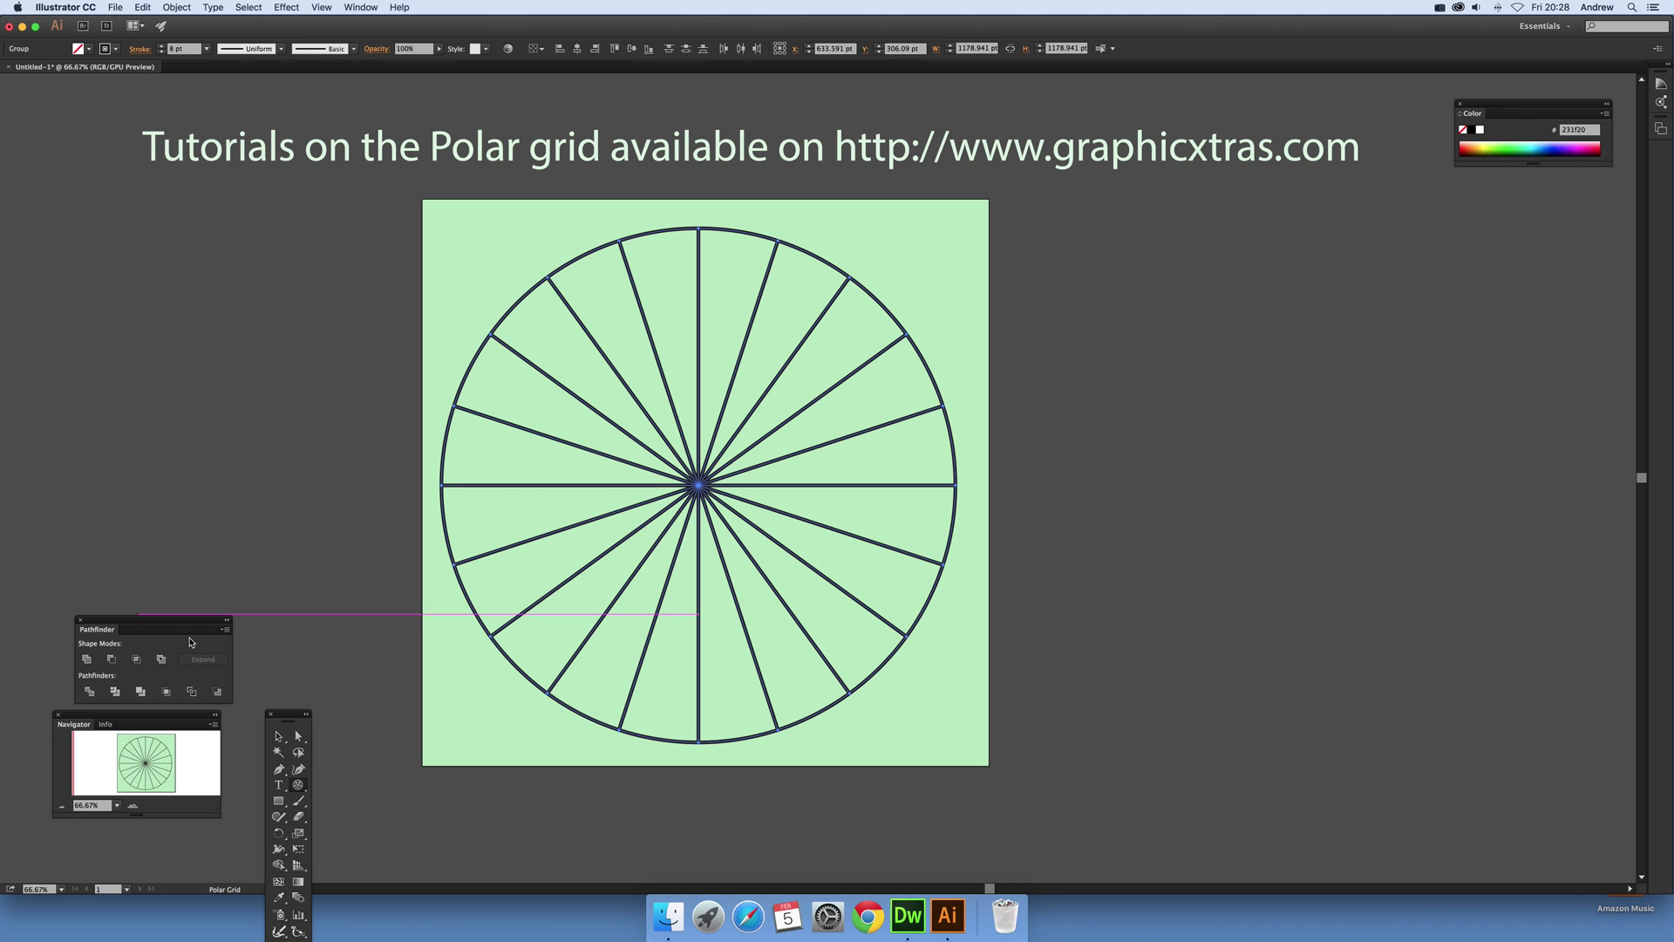
pyautogui.click(278, 737)
pyautogui.click(466, 421)
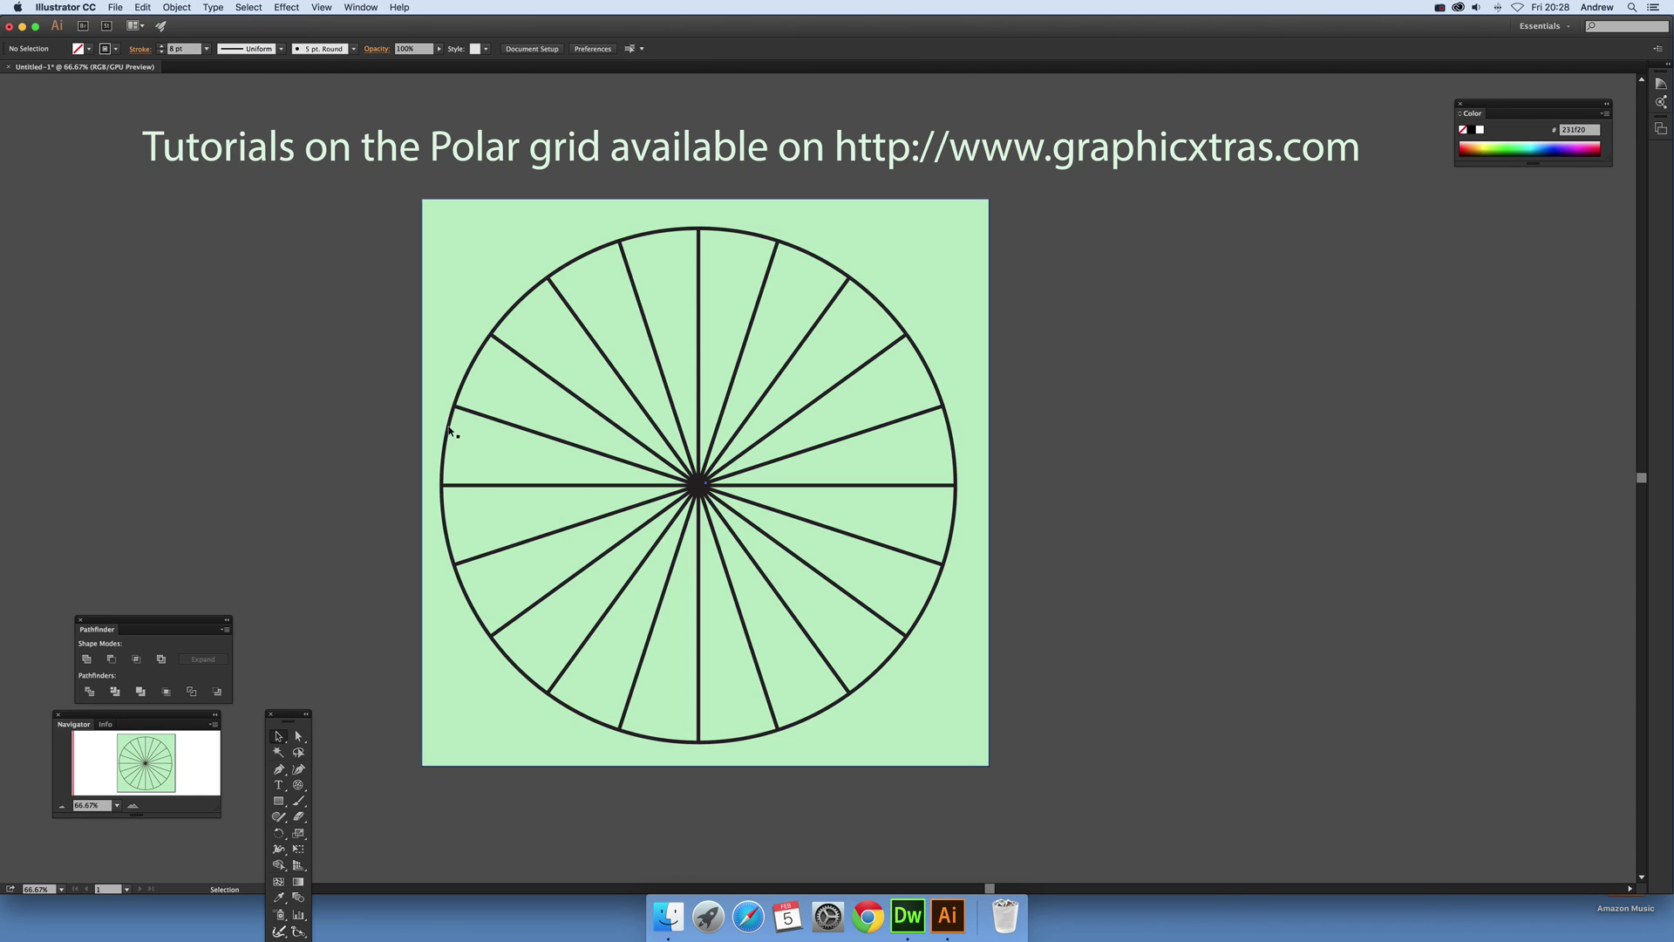
pyautogui.click(446, 431)
pyautogui.press('Delete')
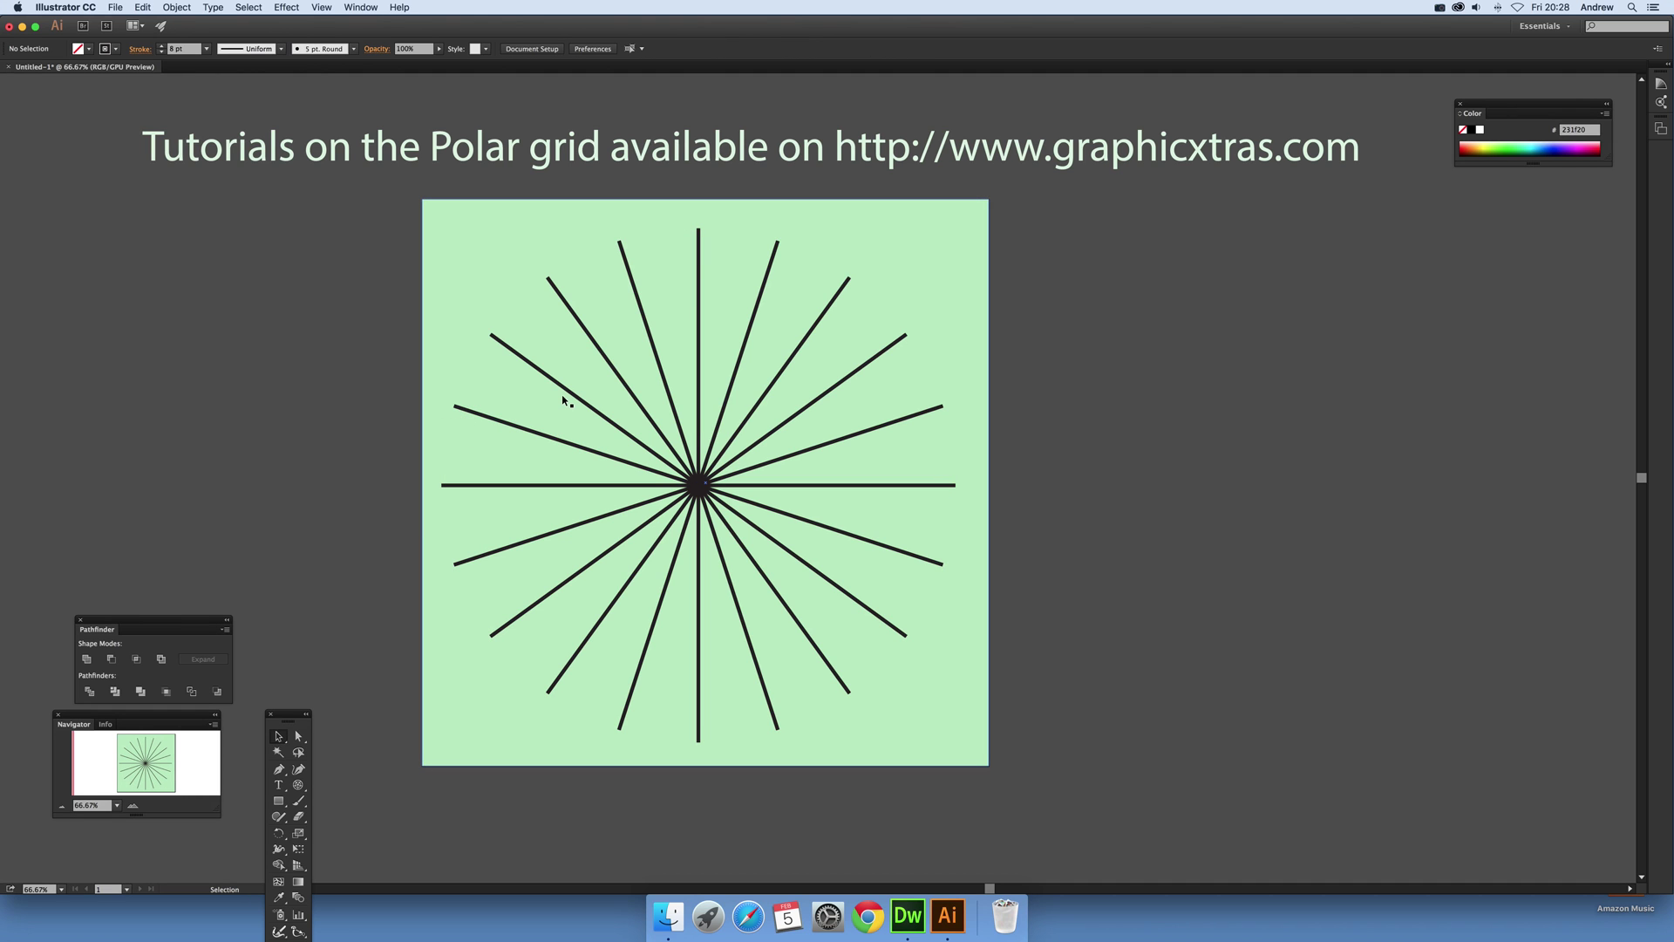
# Step: Ungroup the radiating lines into separate spokes and select all the artwork
pyautogui.click(586, 404)
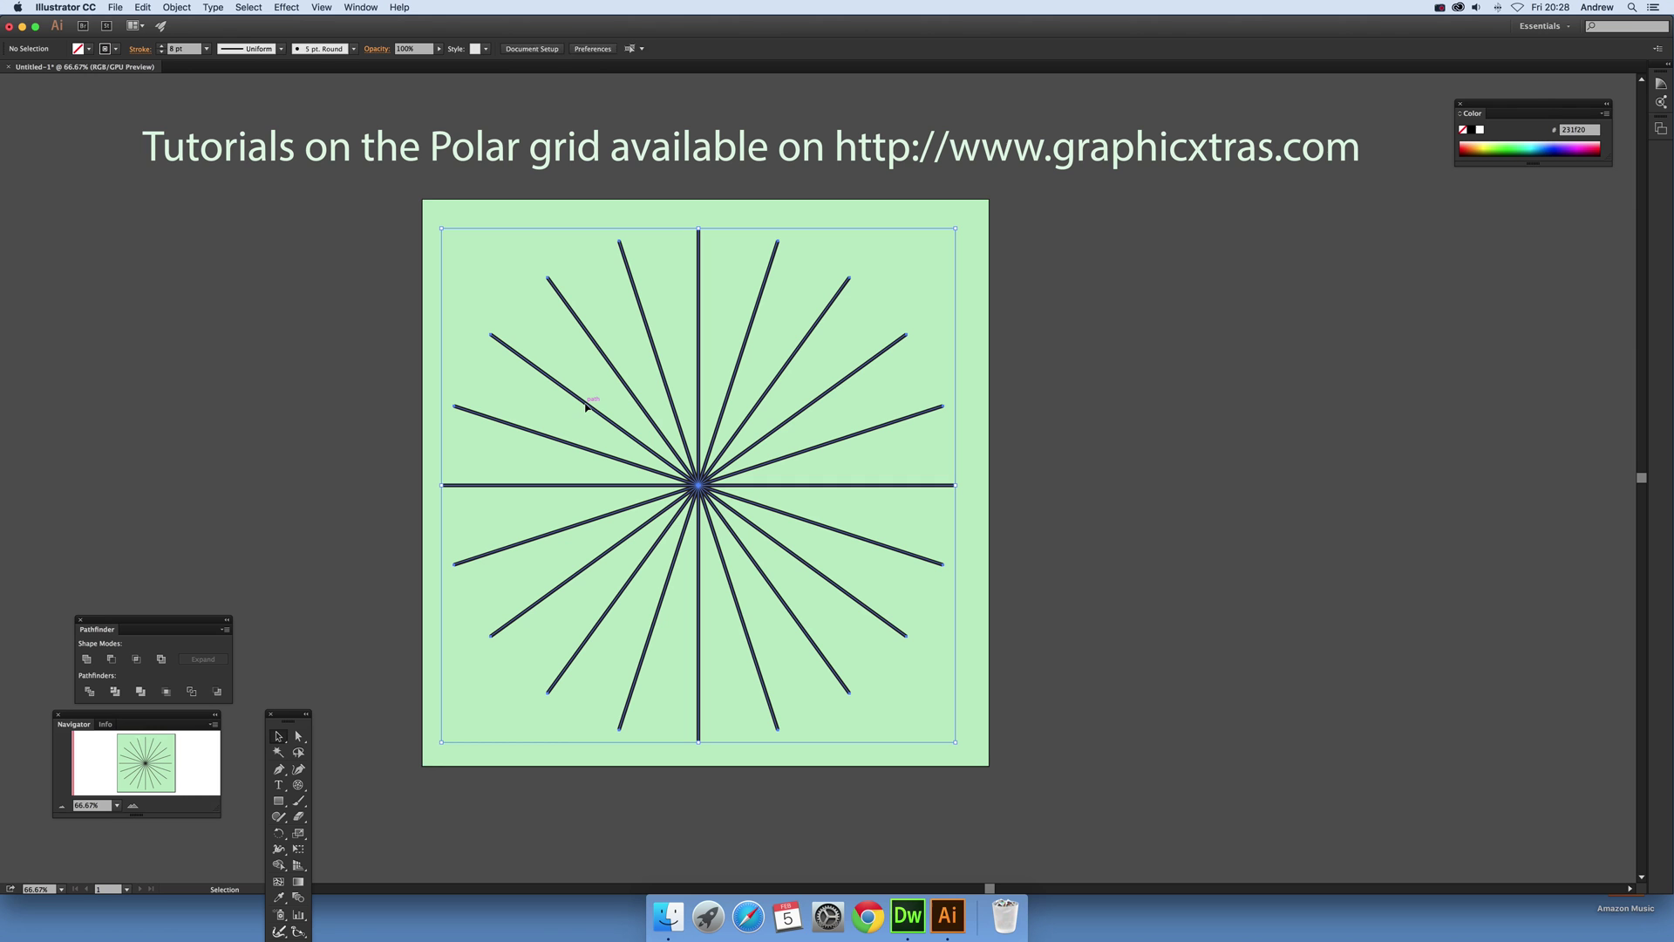
pyautogui.click(177, 7)
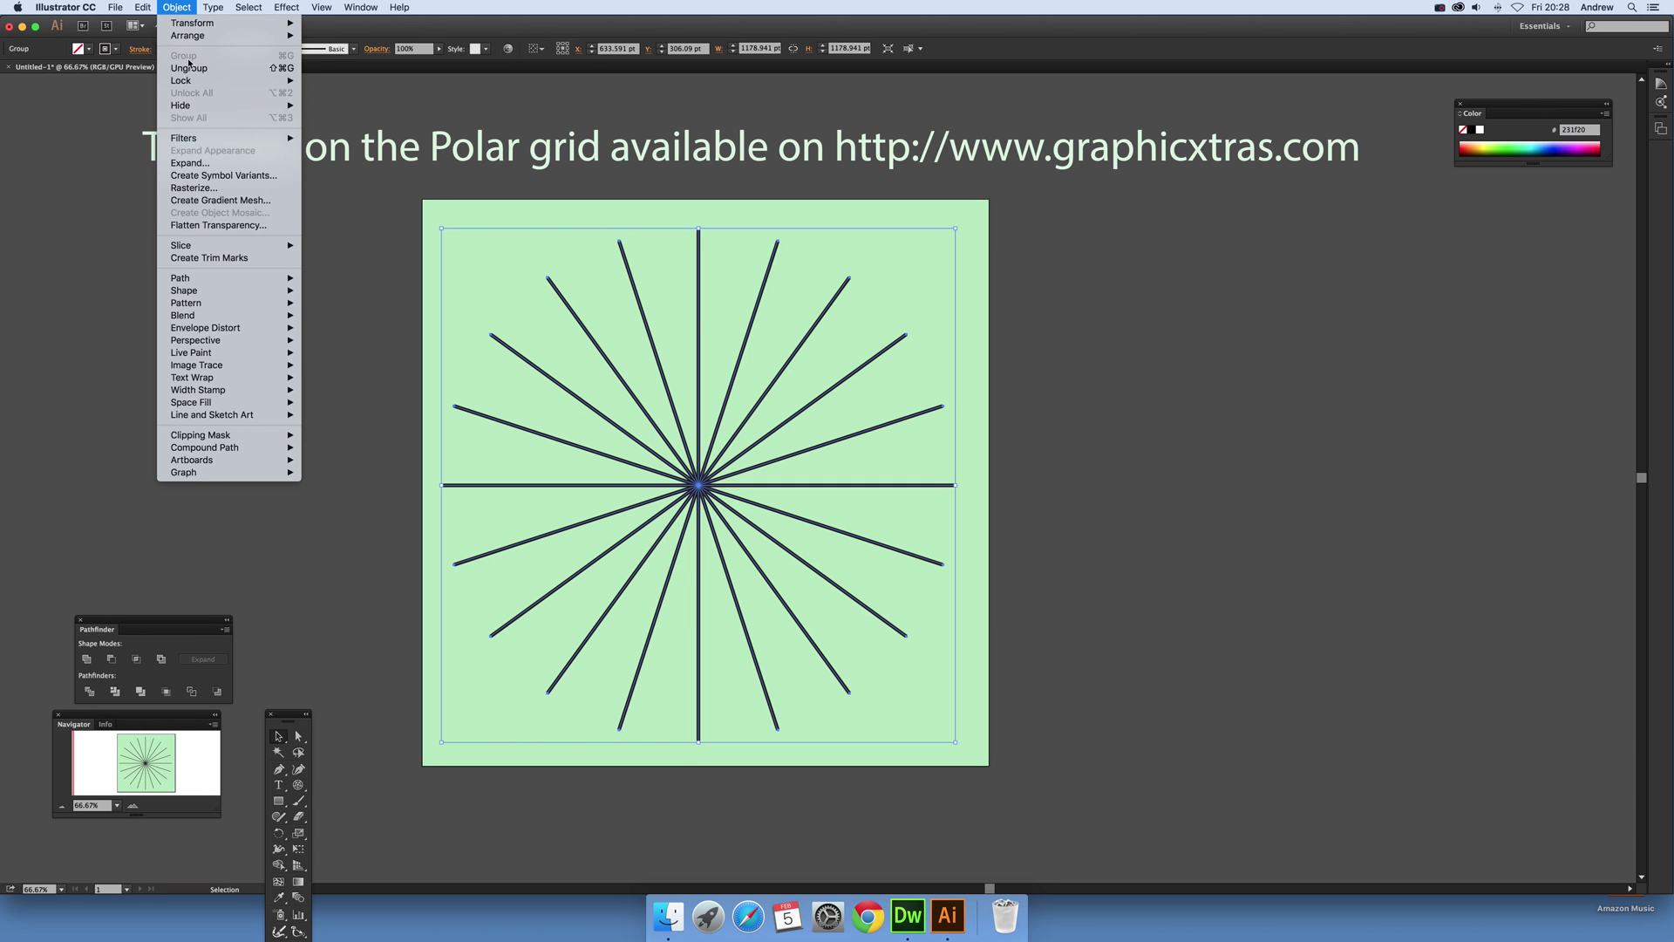
pyautogui.click(191, 68)
pyautogui.click(295, 338)
pyautogui.click(544, 303)
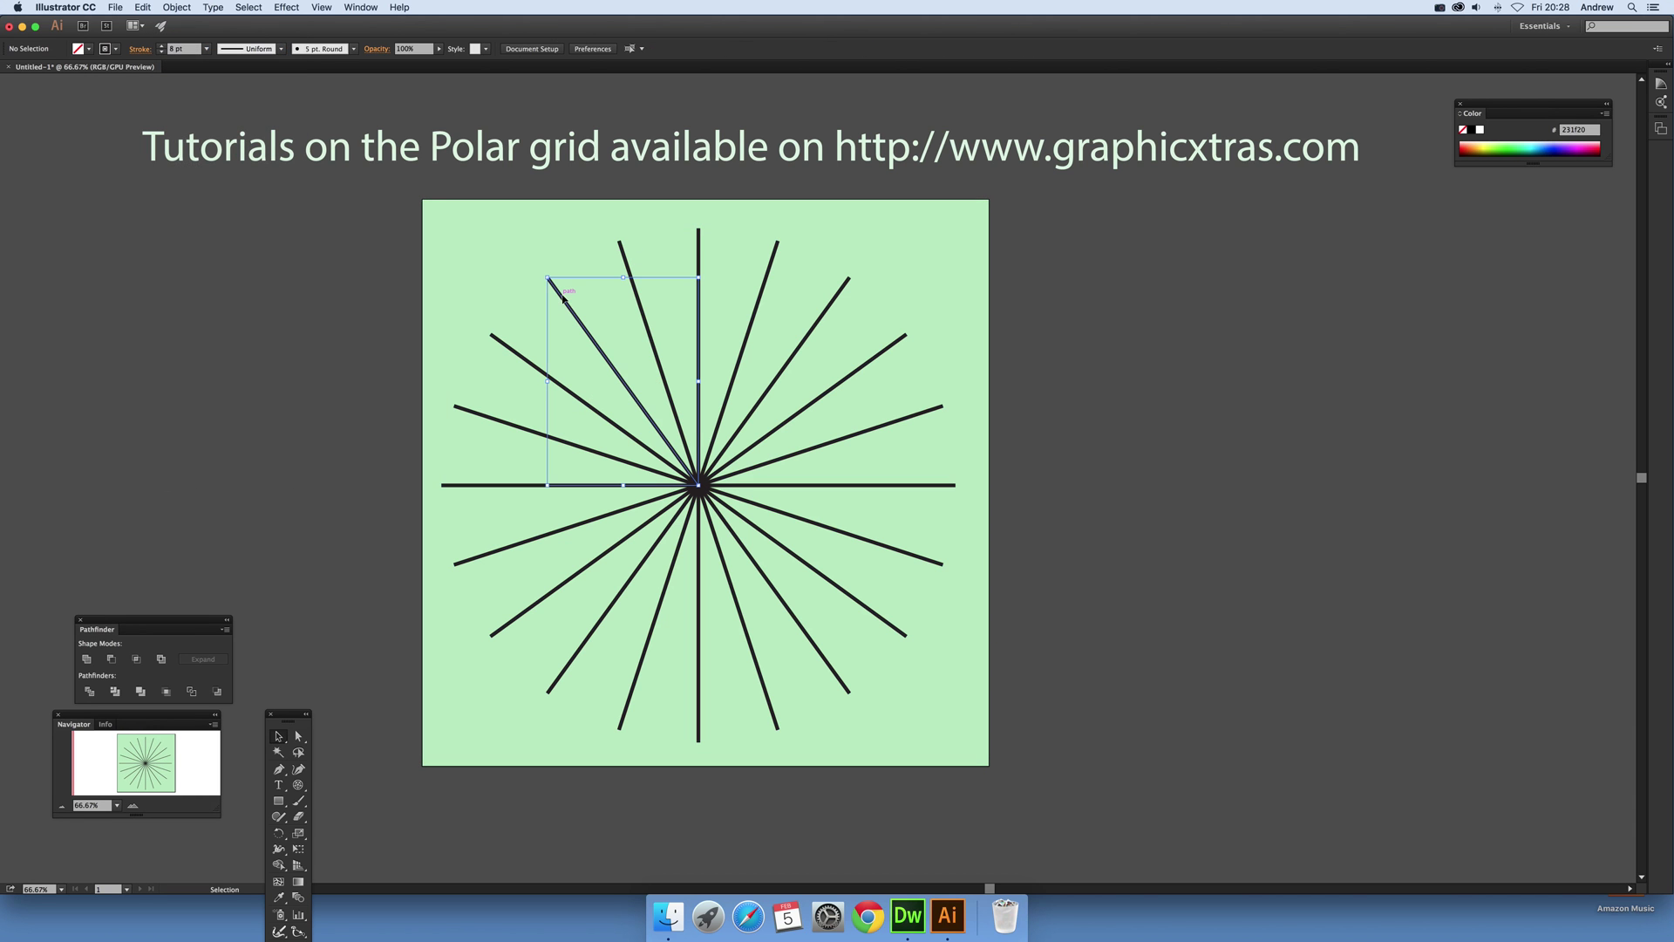
pyautogui.click(505, 346)
pyautogui.click(476, 413)
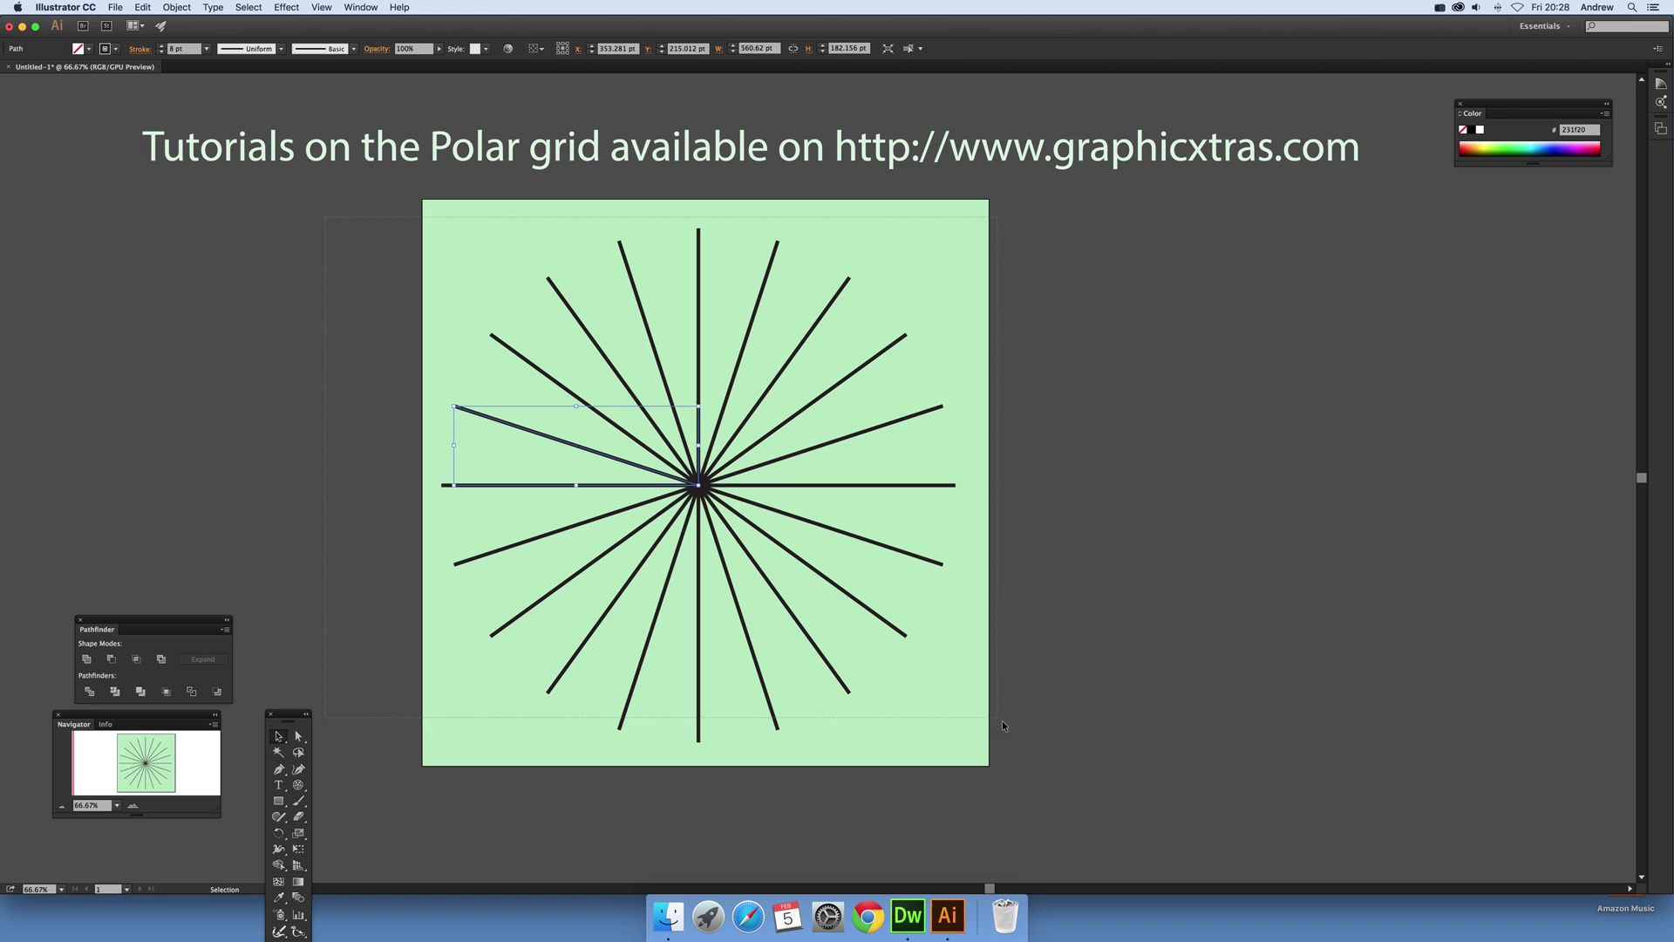
pyautogui.press('super+a')
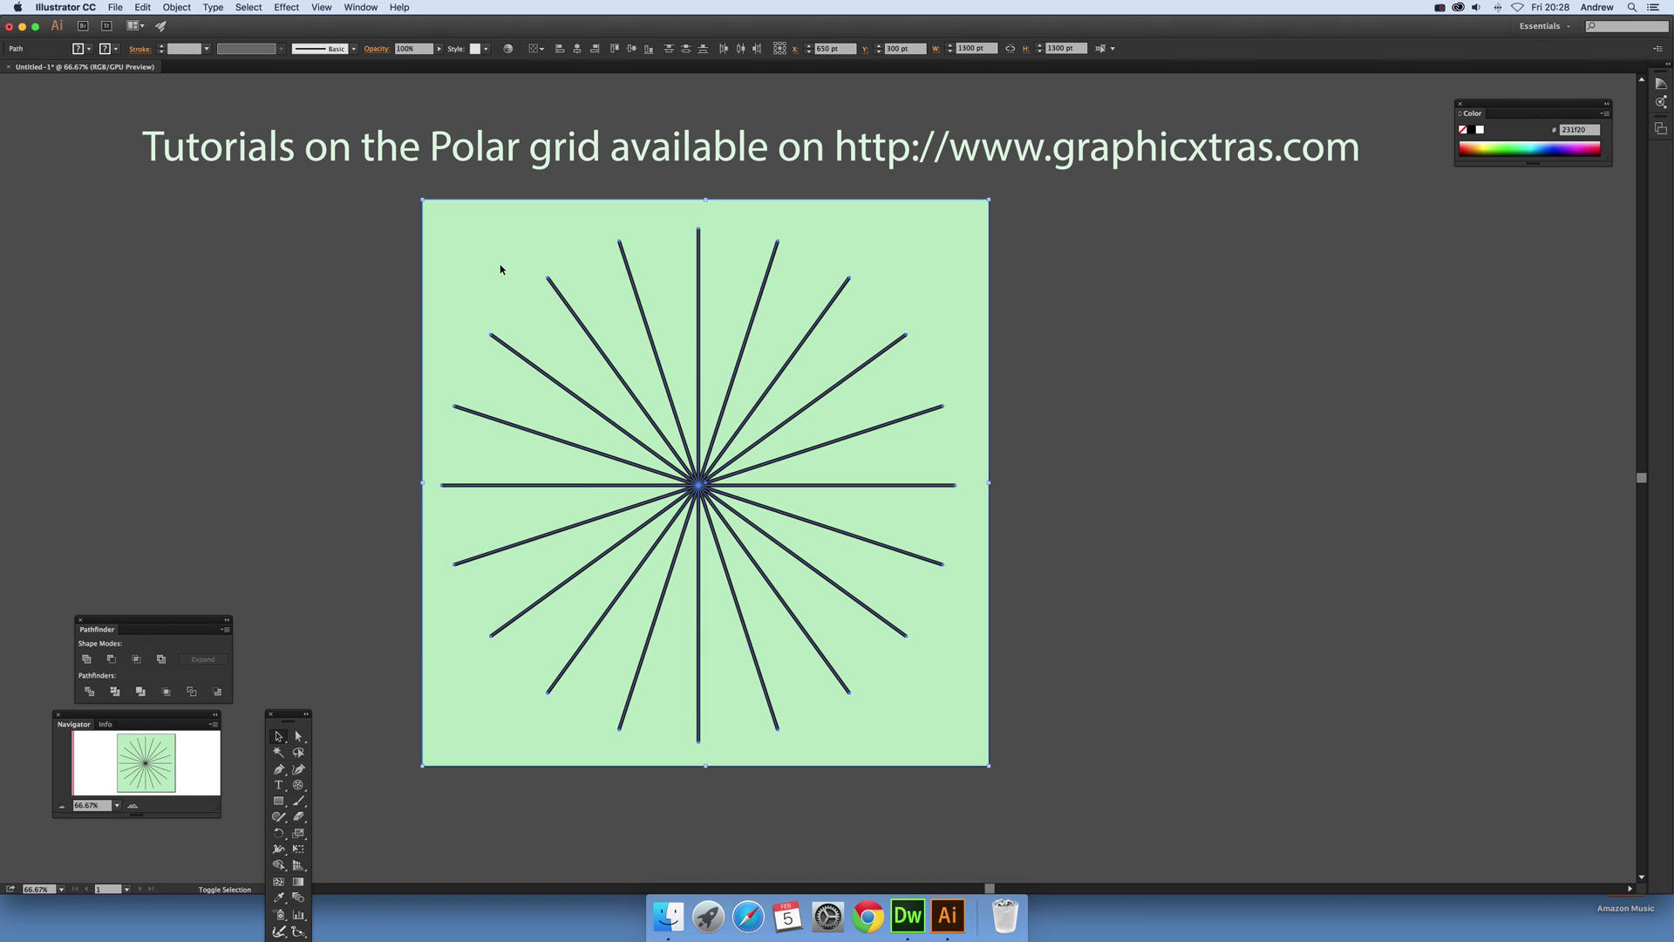
# Step: Deselect the background and give the lines a tapering width profile at 60 pt stroke
pyautogui.keyDown('shift'); pyautogui.click(503, 266); pyautogui.keyUp('shift')
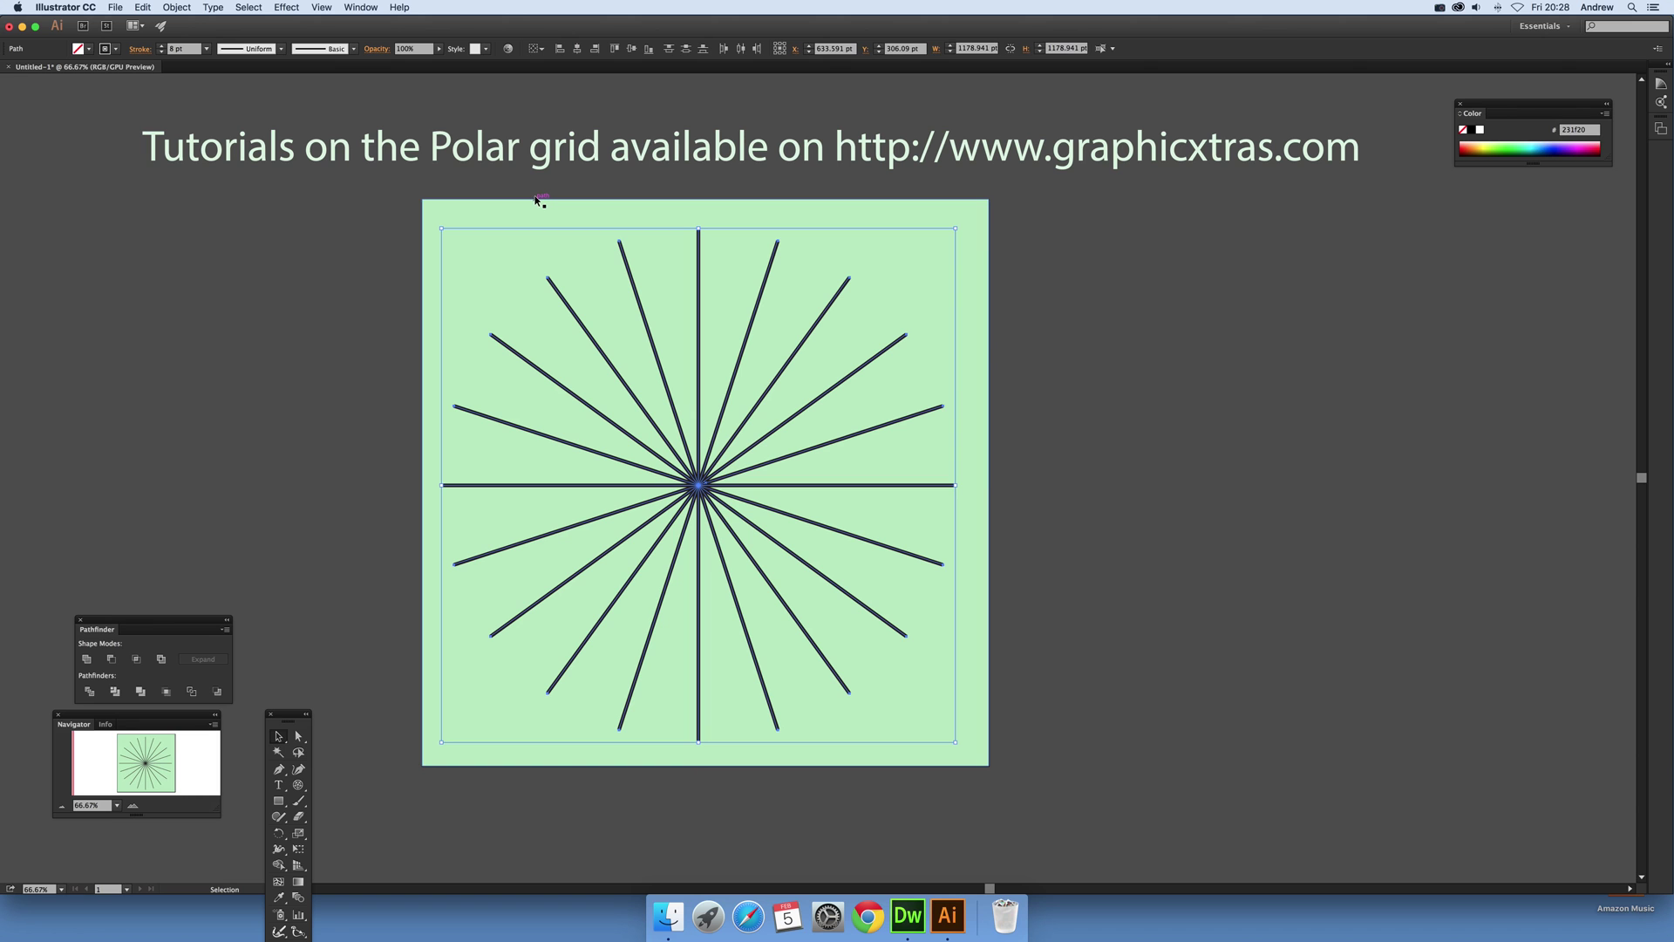
pyautogui.click(281, 49)
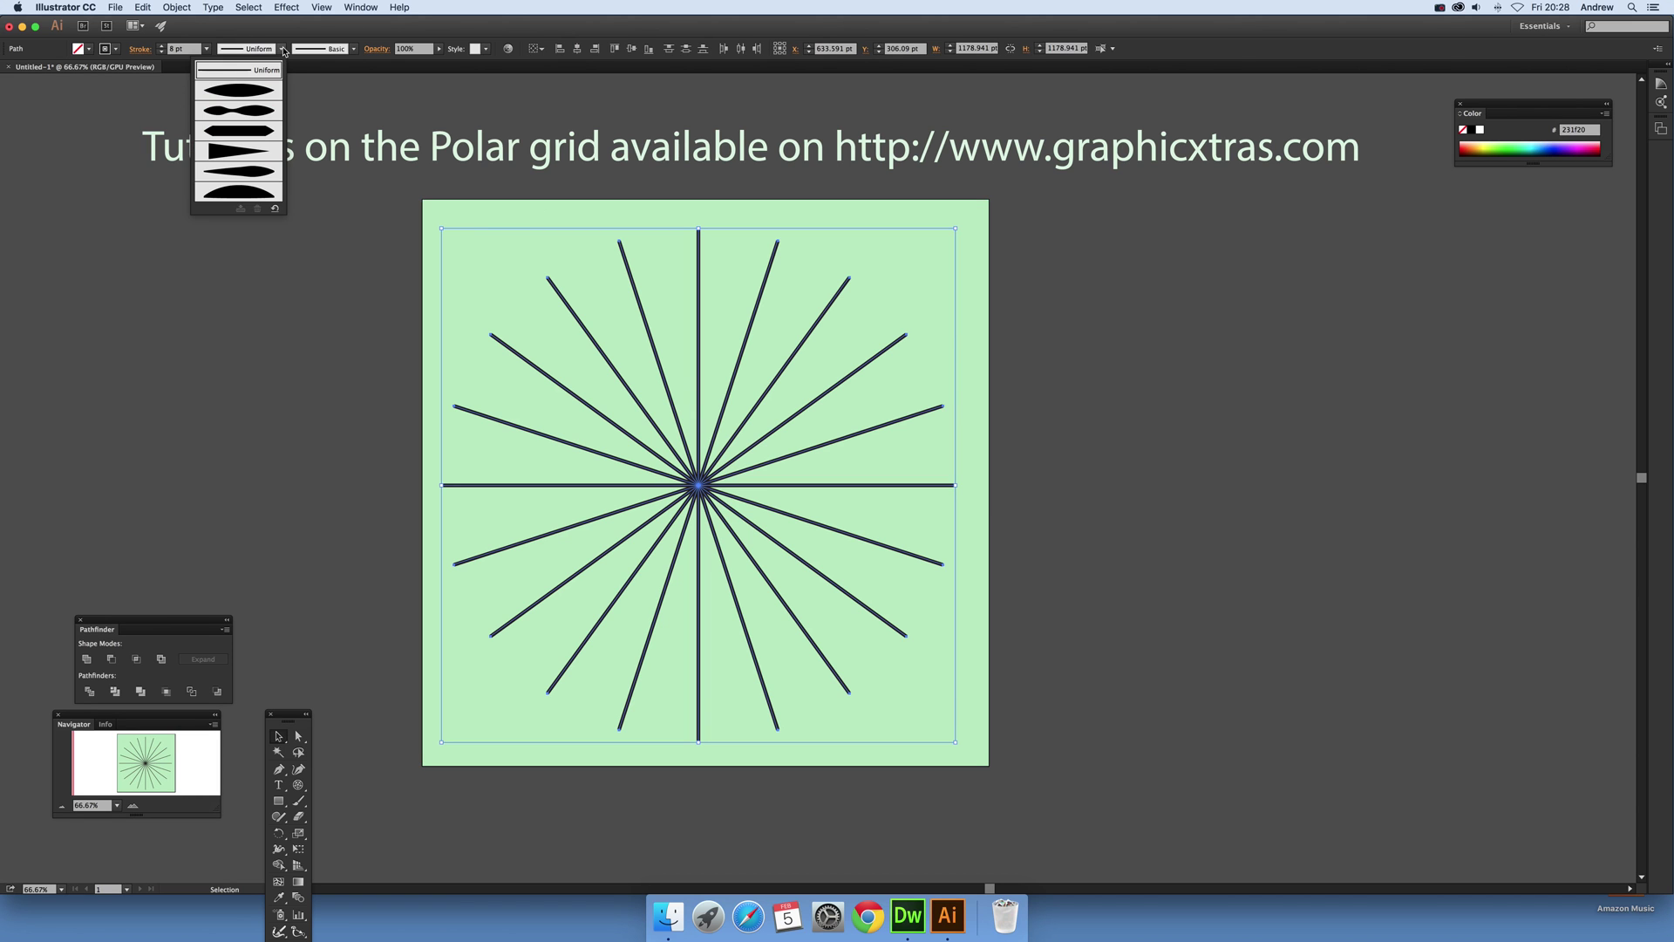
pyautogui.click(245, 94)
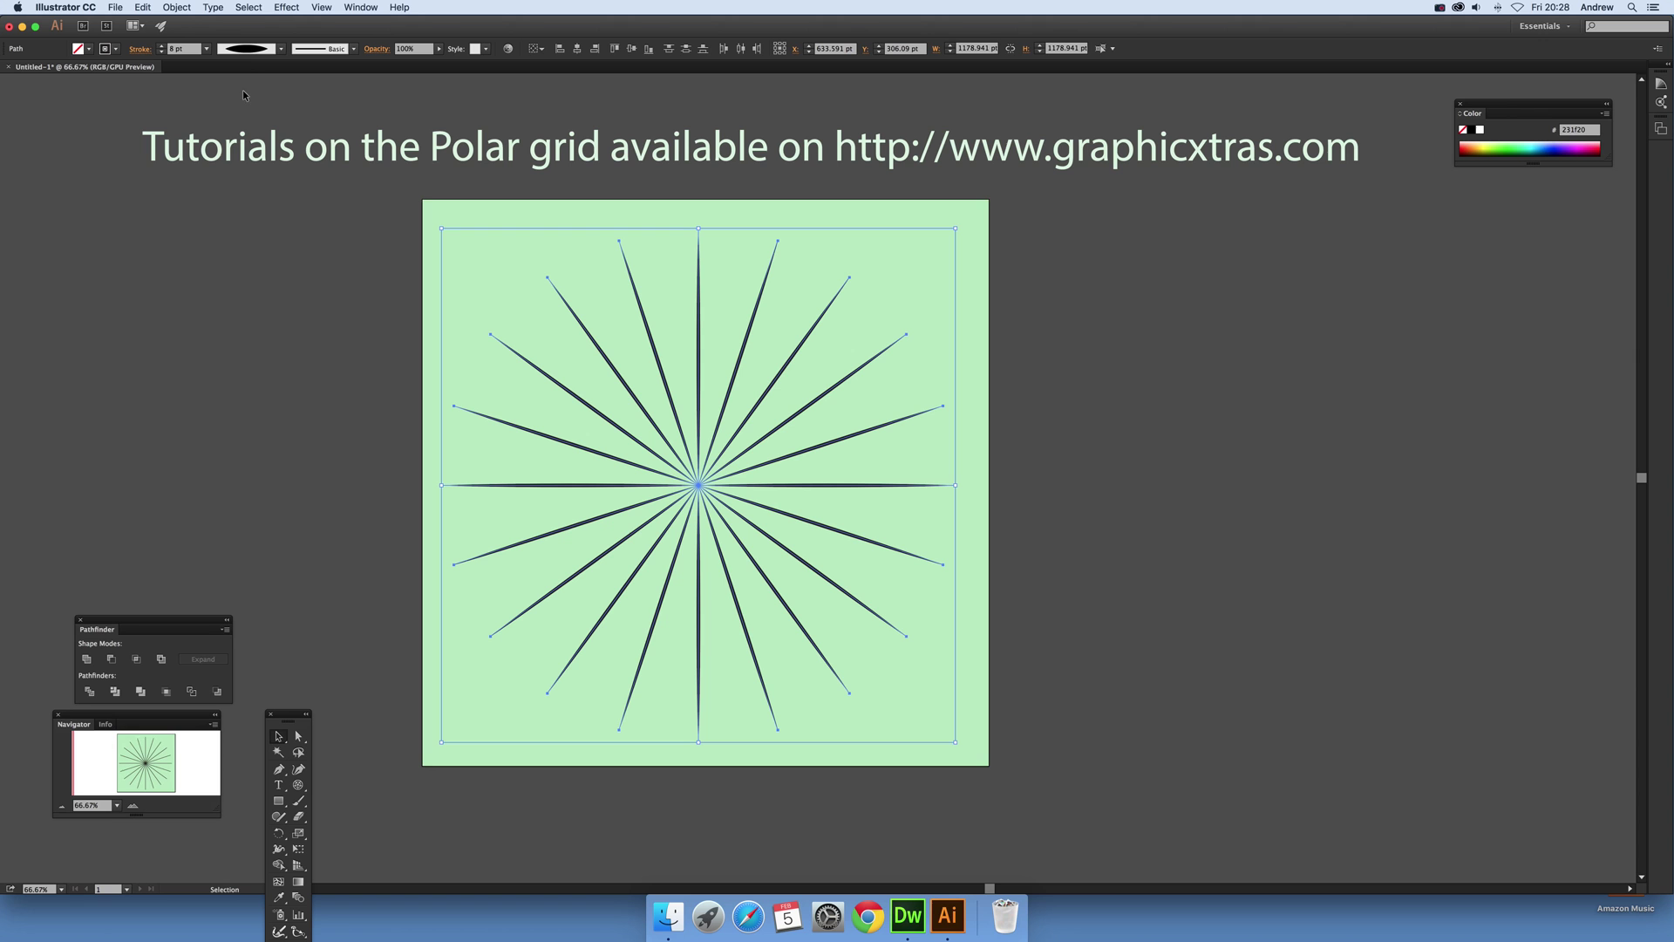
pyautogui.click(206, 52)
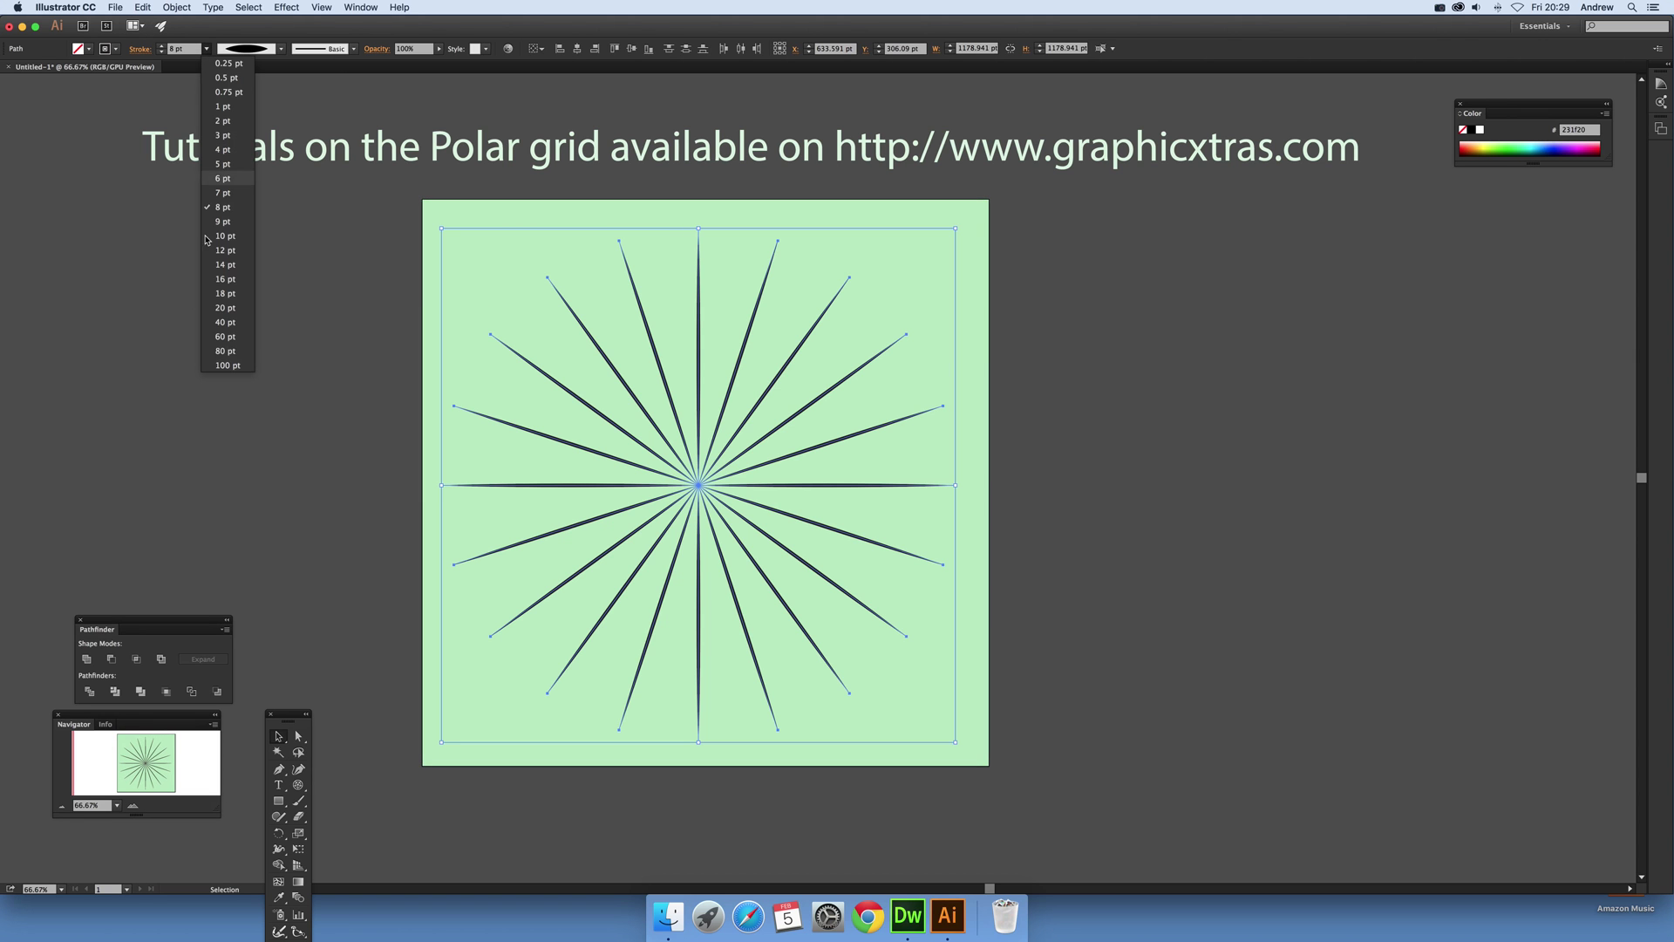
pyautogui.click(227, 322)
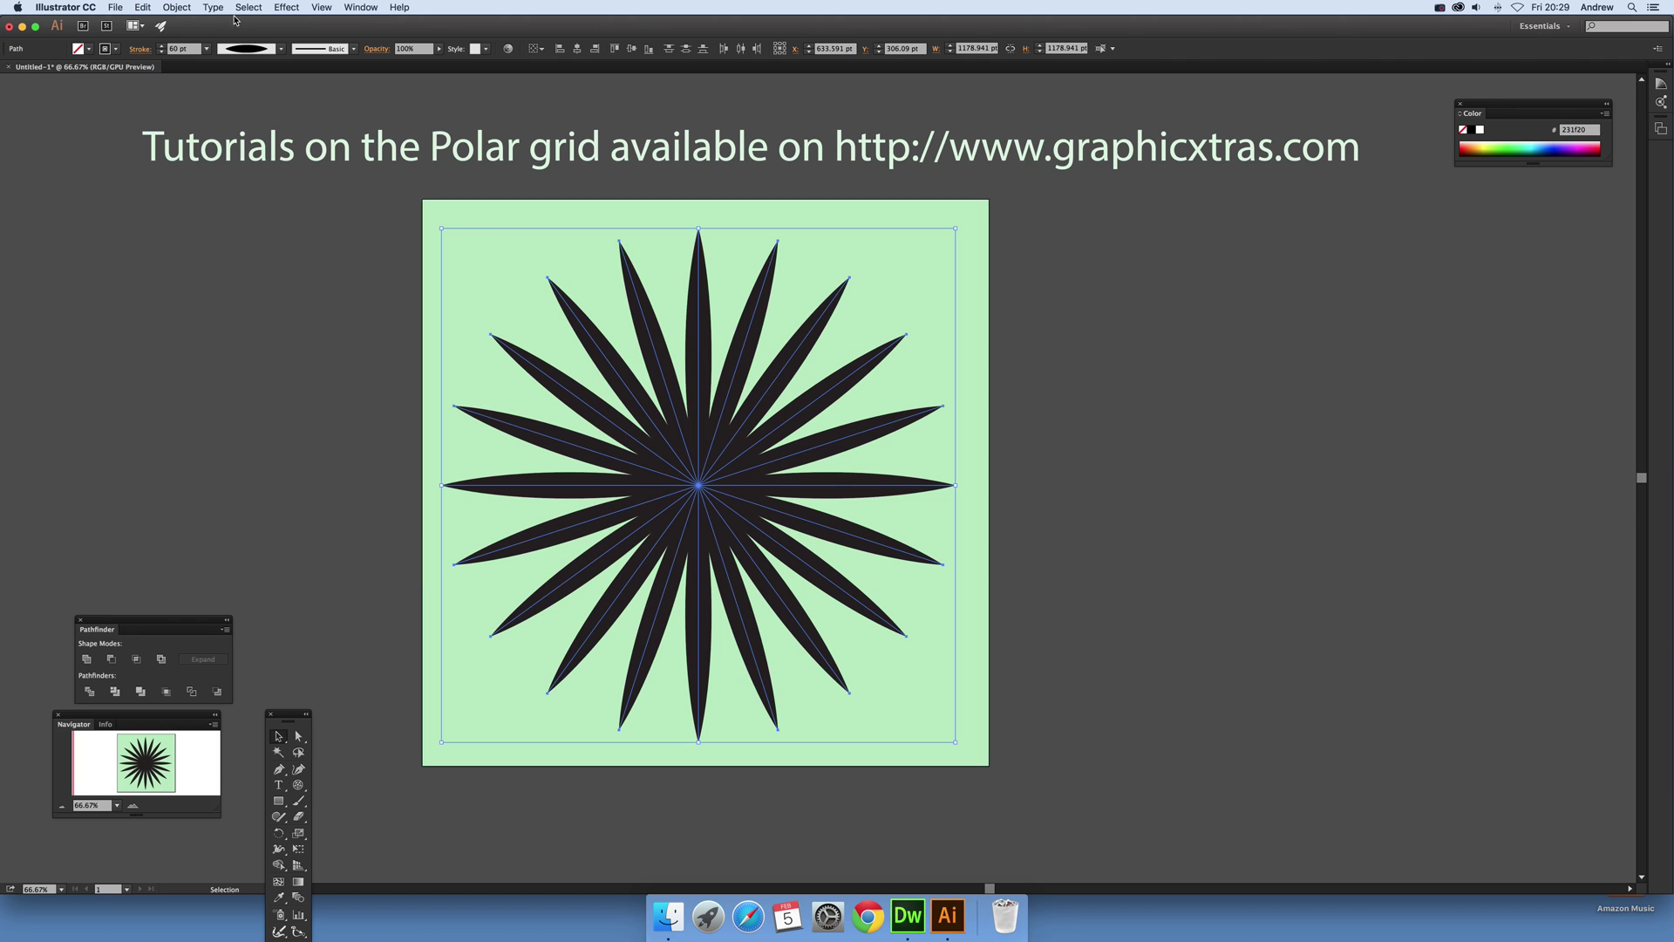
# Step: Try several width profiles, settling on the one that makes pointed spikes
pyautogui.click(281, 49)
pyautogui.click(245, 110)
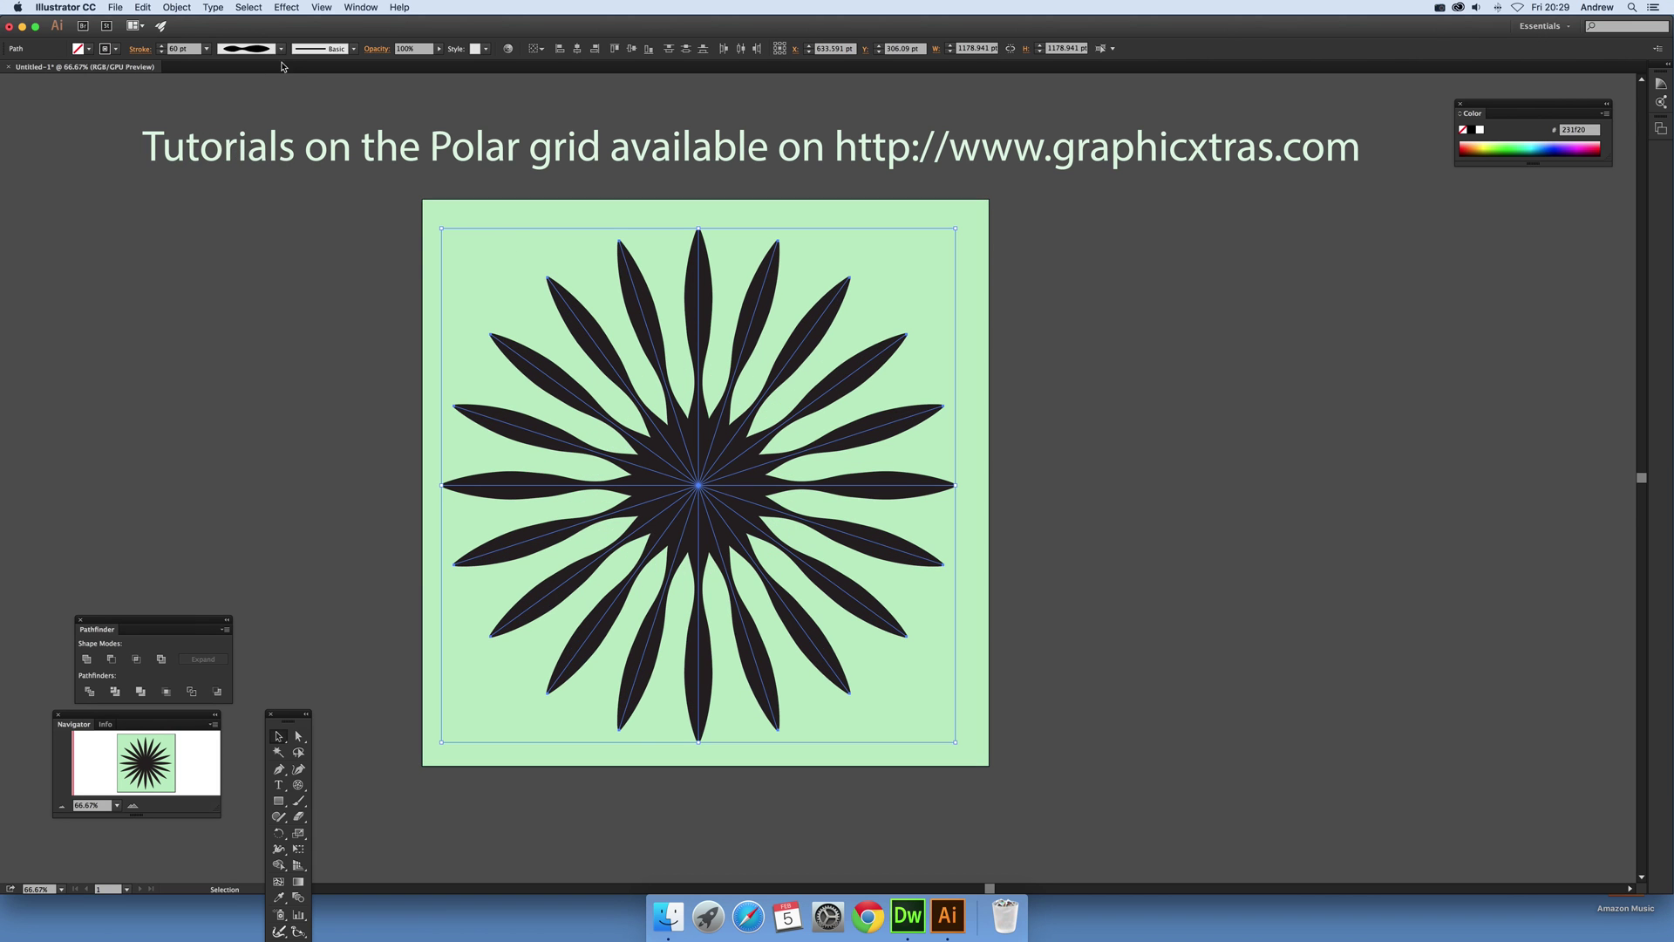
pyautogui.click(280, 49)
pyautogui.click(257, 131)
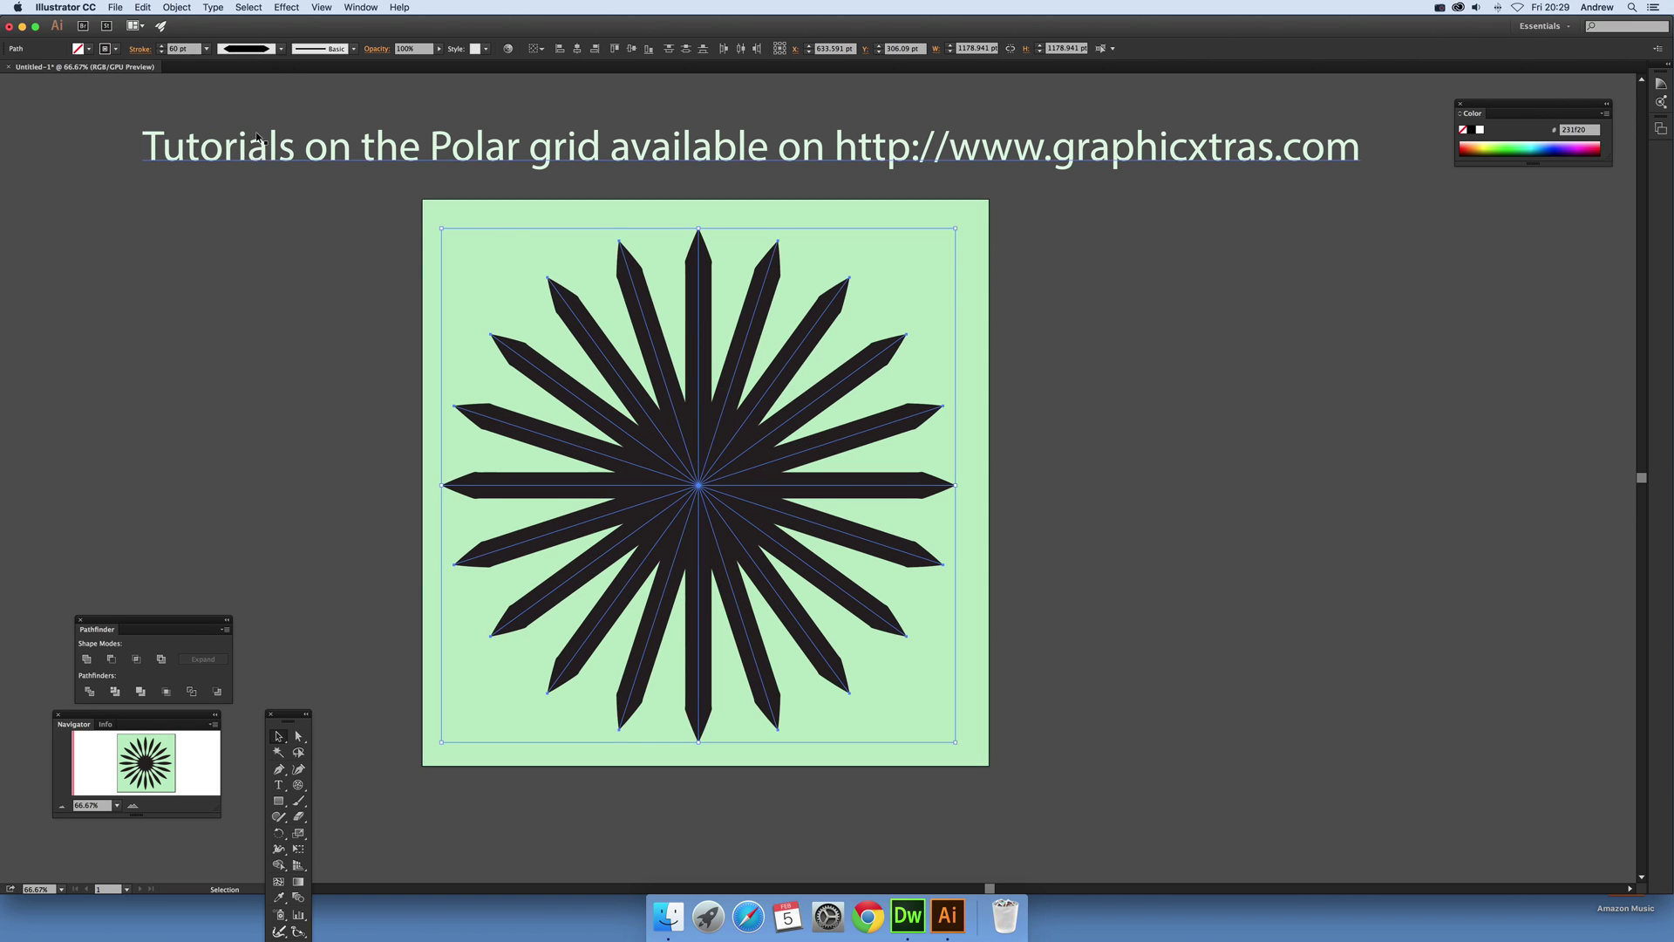
pyautogui.click(280, 49)
pyautogui.click(249, 165)
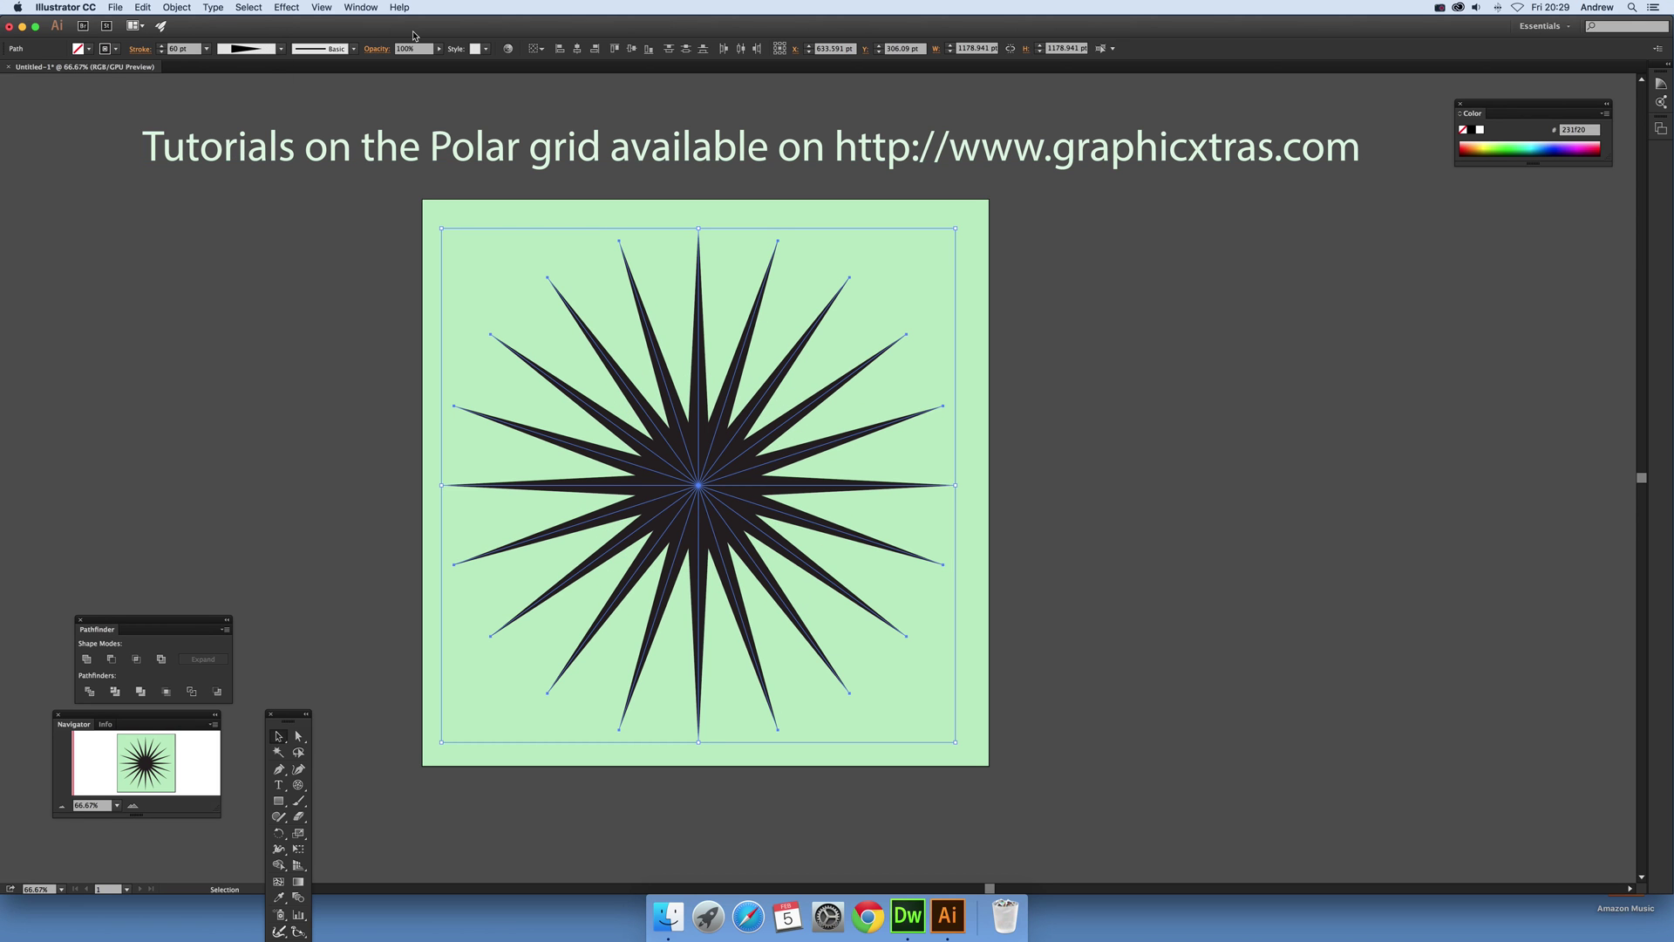
pyautogui.click(280, 49)
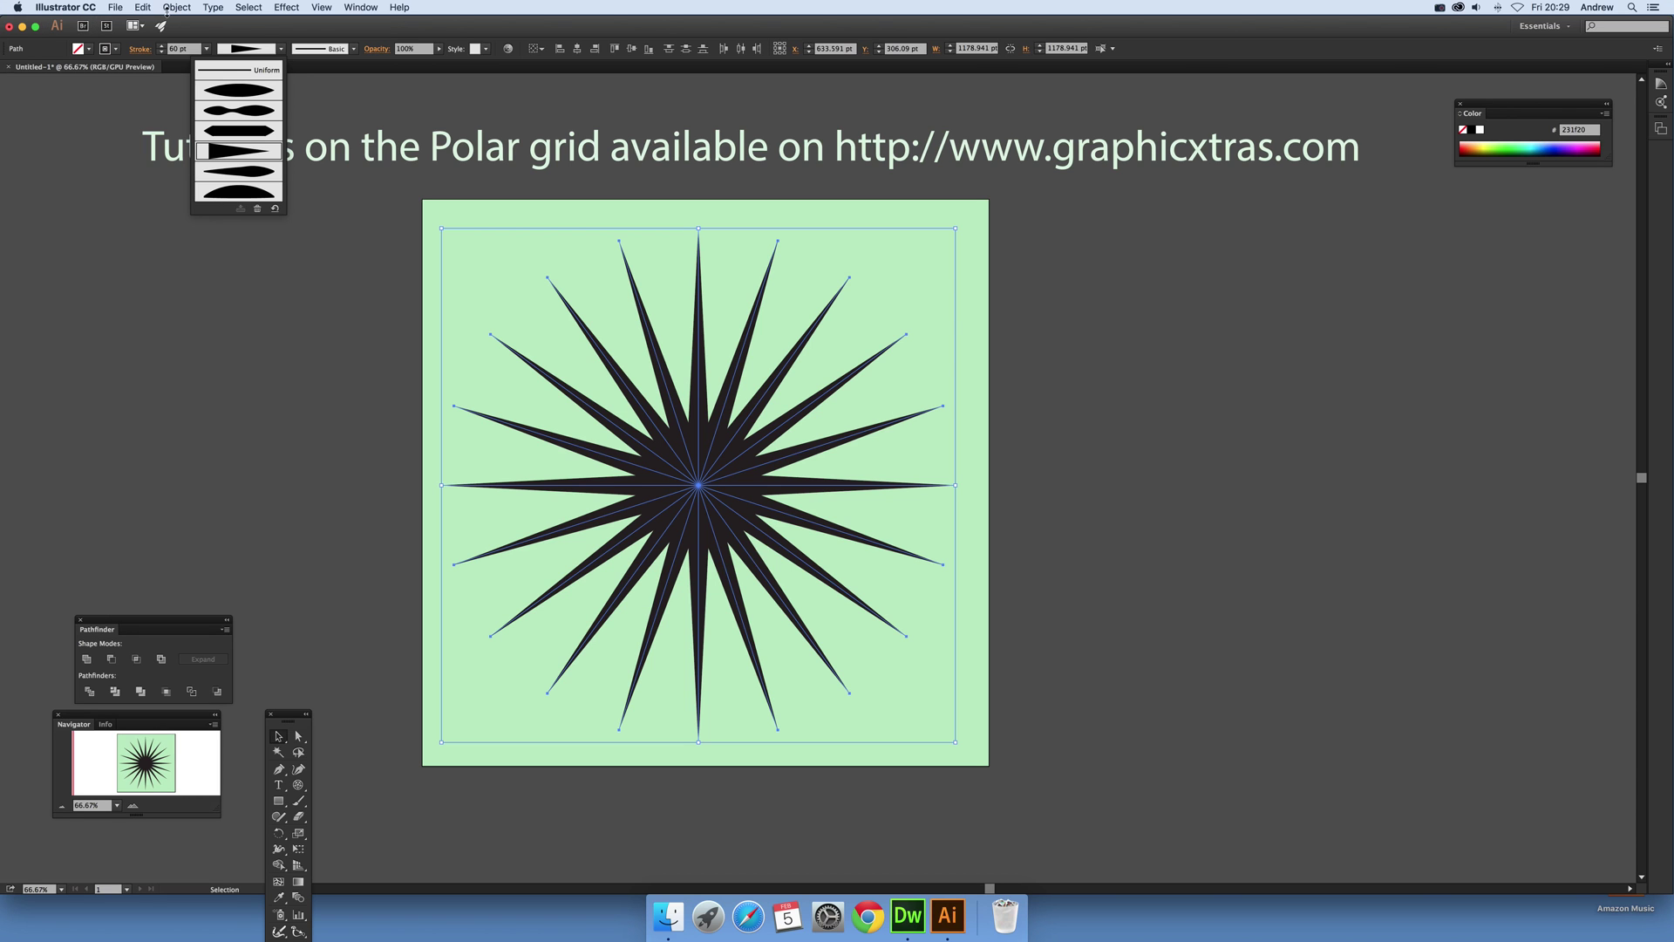
# Step: Widen the lower-left spike by hand with the Width tool
pyautogui.click(301, 728)
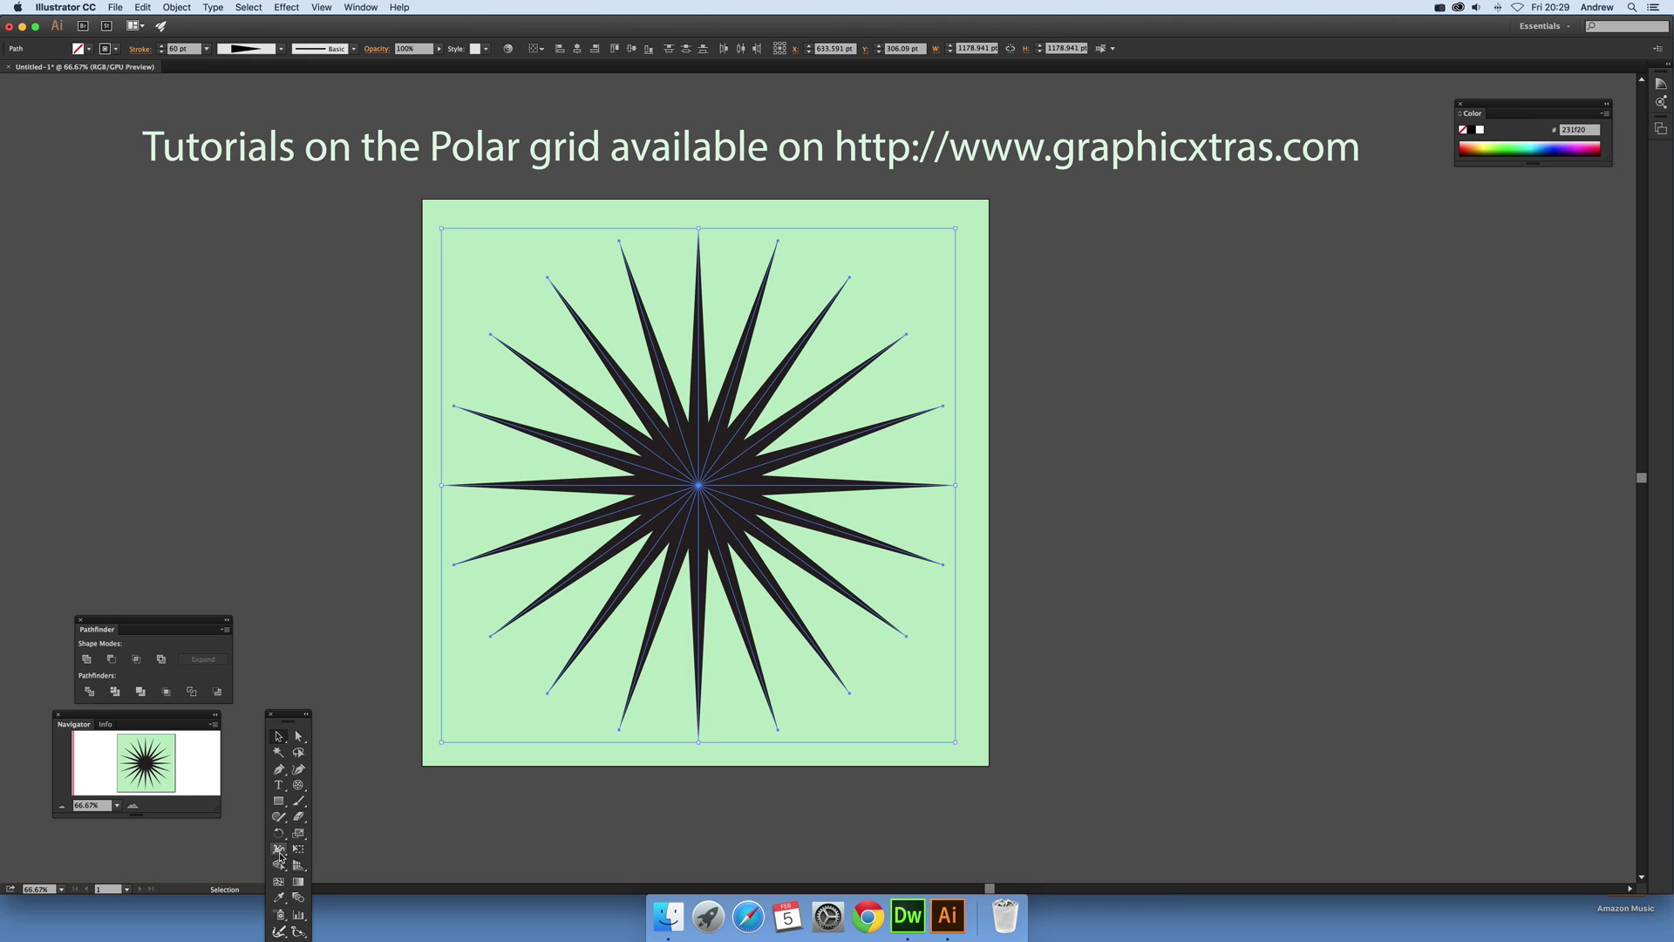
pyautogui.moveTo(279, 848); pyautogui.dragTo(342, 741)
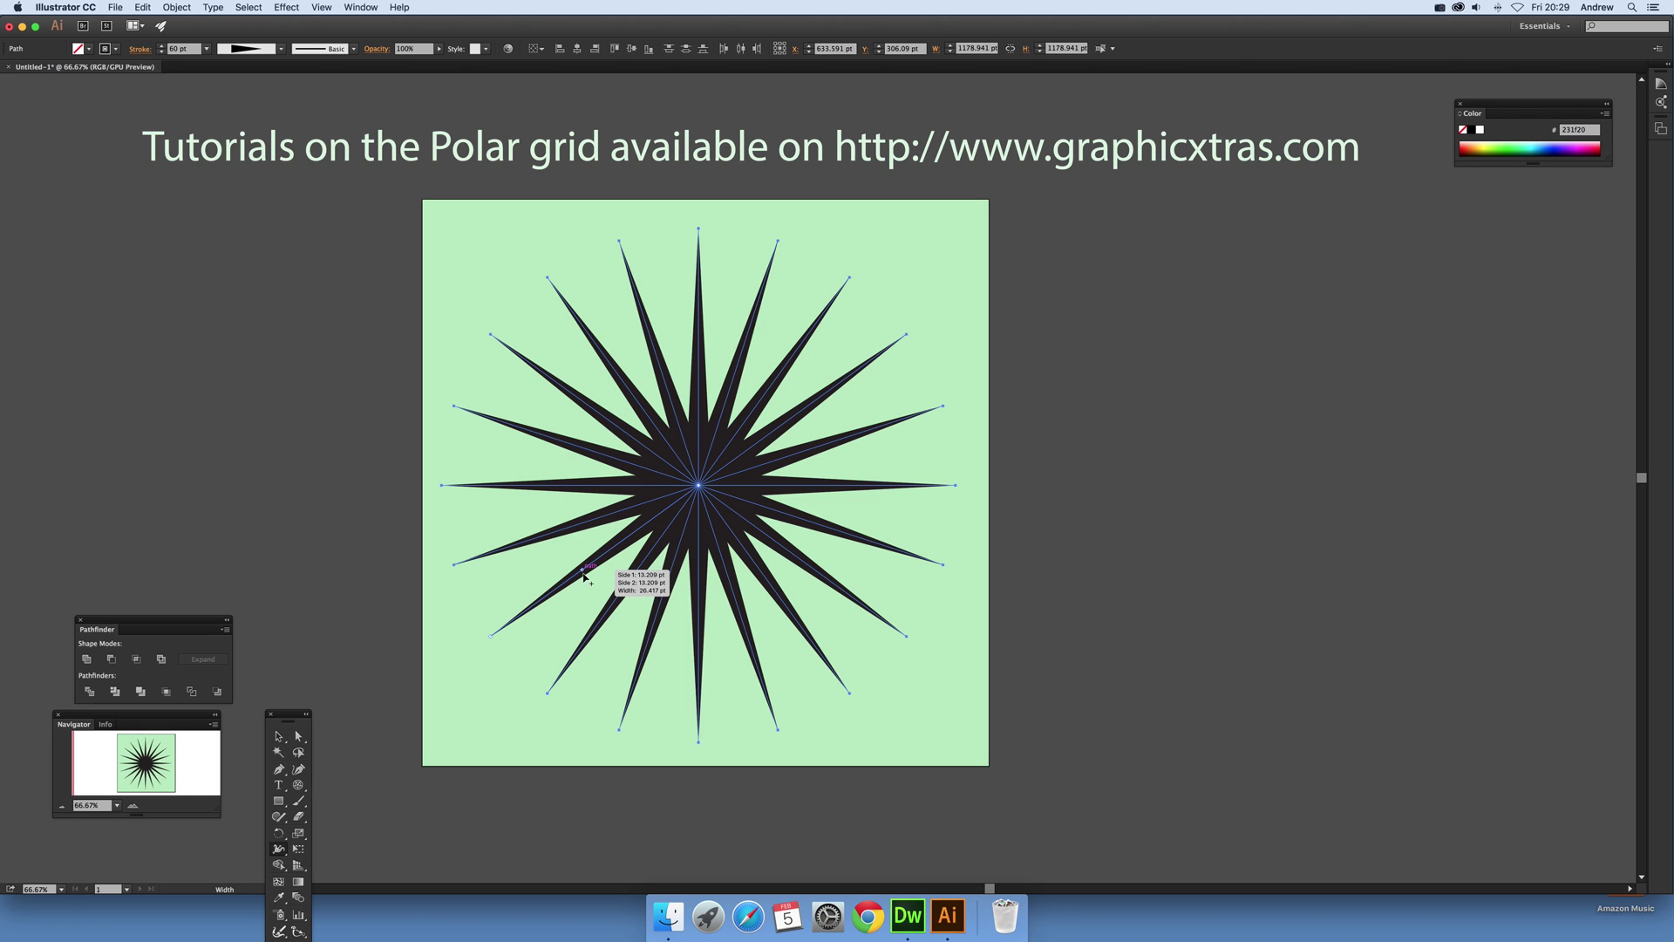
pyautogui.moveTo(582, 570); pyautogui.dragTo(553, 503)
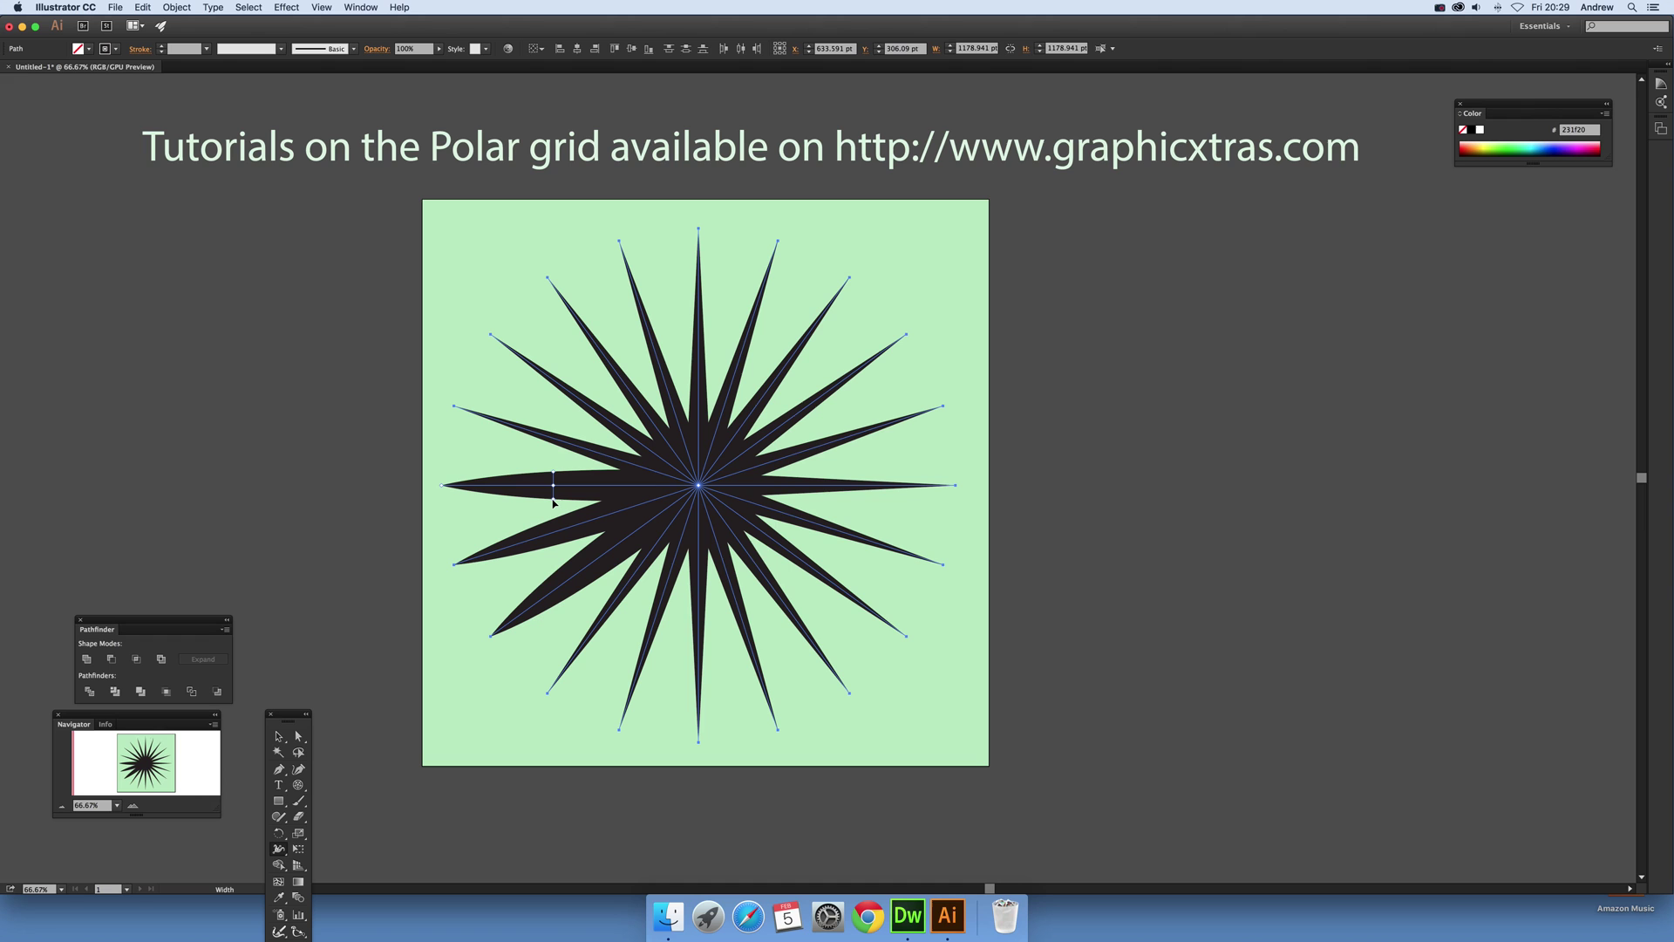
# Step: Open Object > Path > Vary Width Markers for the starburst
pyautogui.click(178, 8)
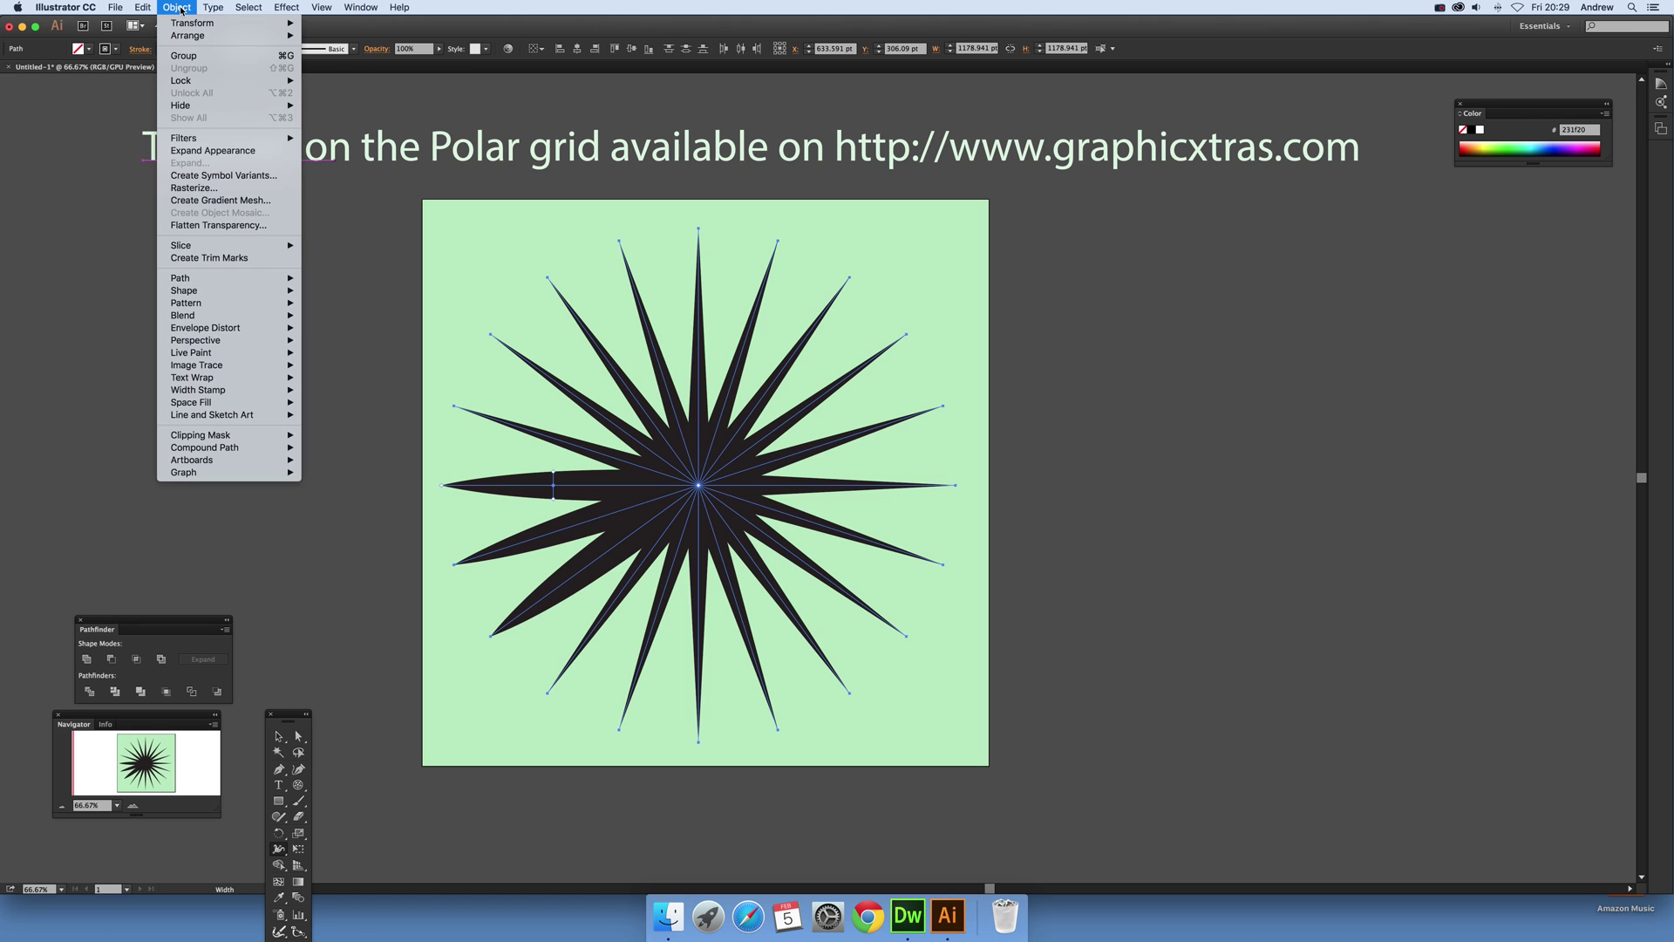
pyautogui.moveTo(253, 278)
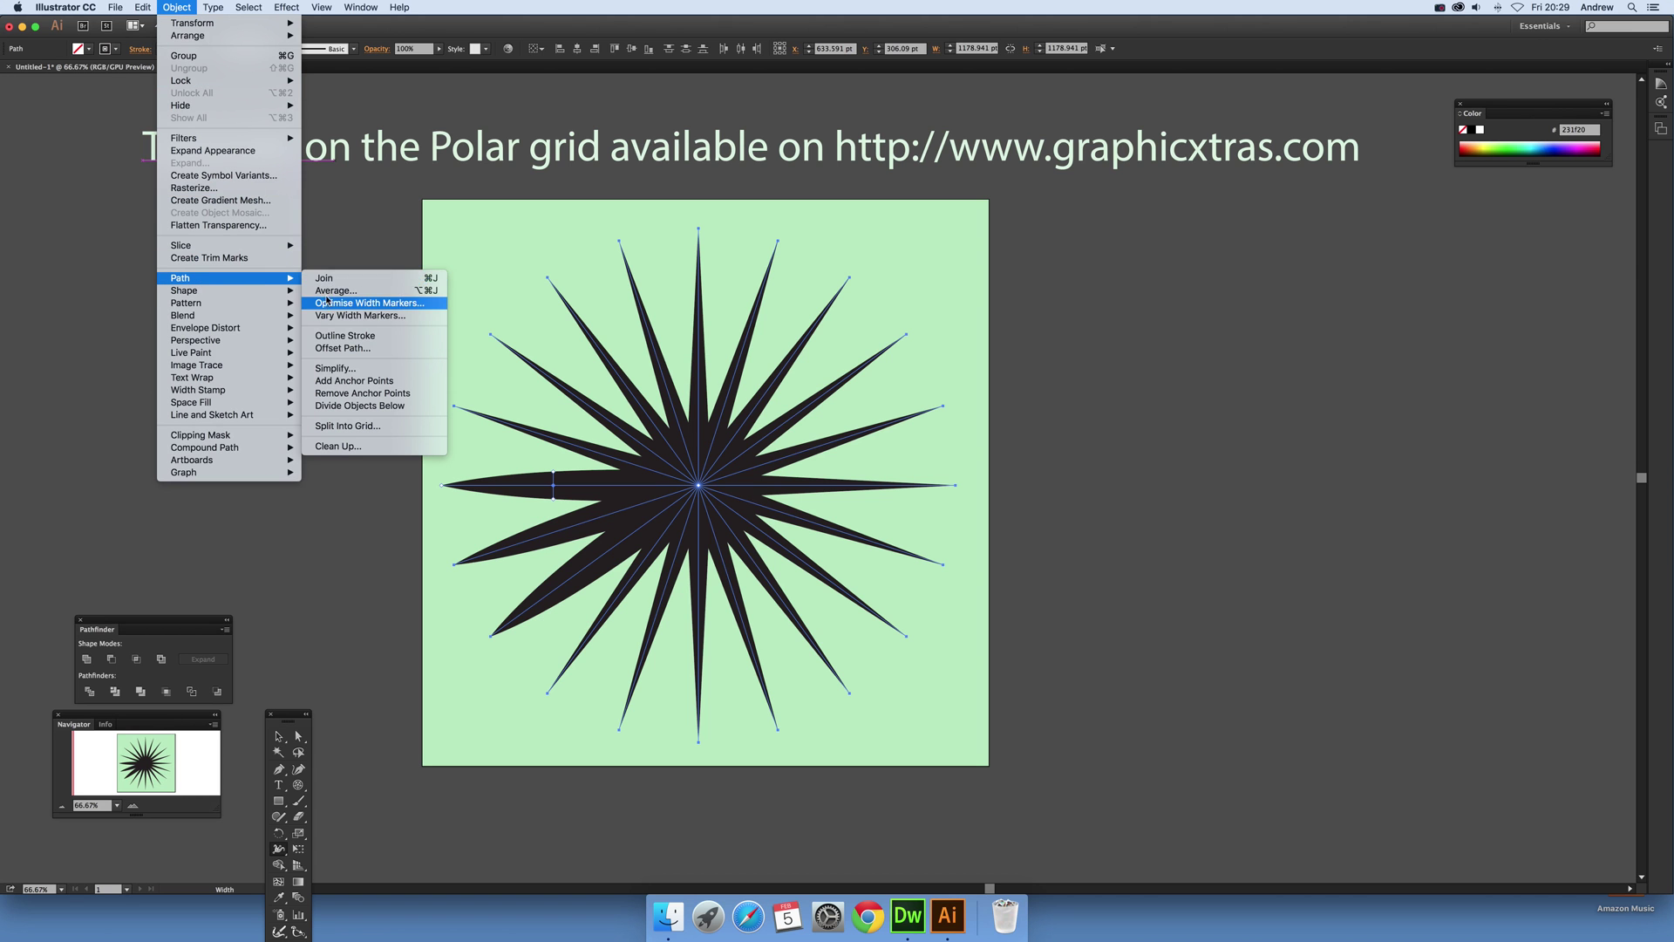
pyautogui.click(381, 316)
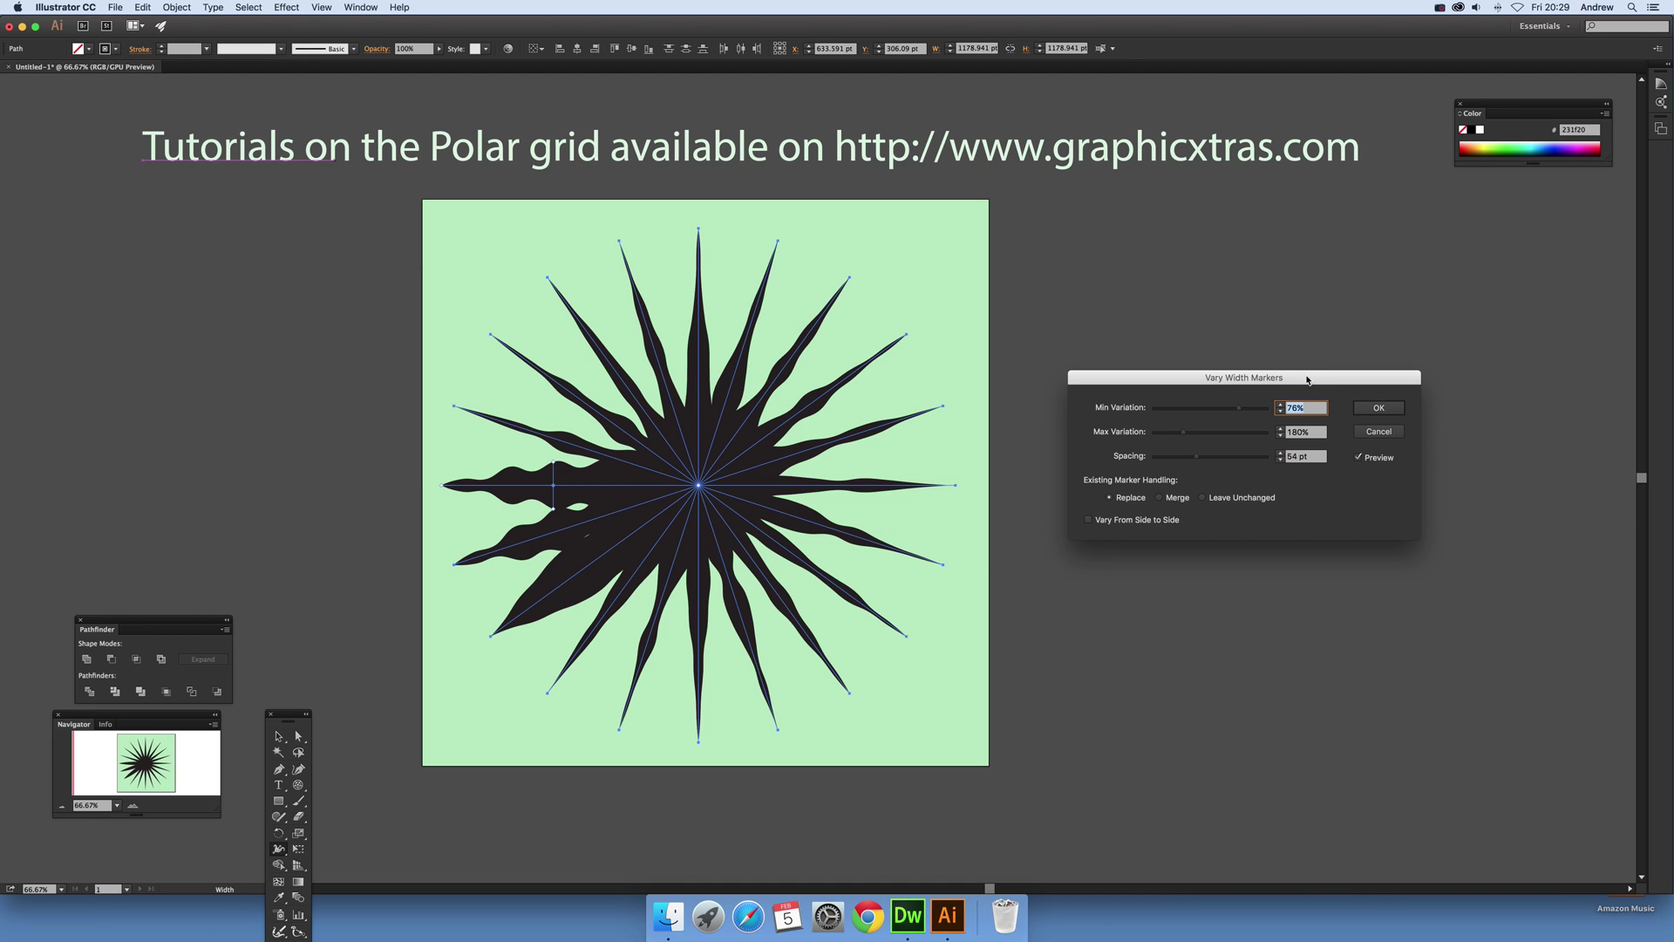
# Step: Apply Vary Width Markers with 85 pt spacing, 31%–157% variation and Merge
pyautogui.moveTo(1224, 381); pyautogui.dragTo(1099, 464)
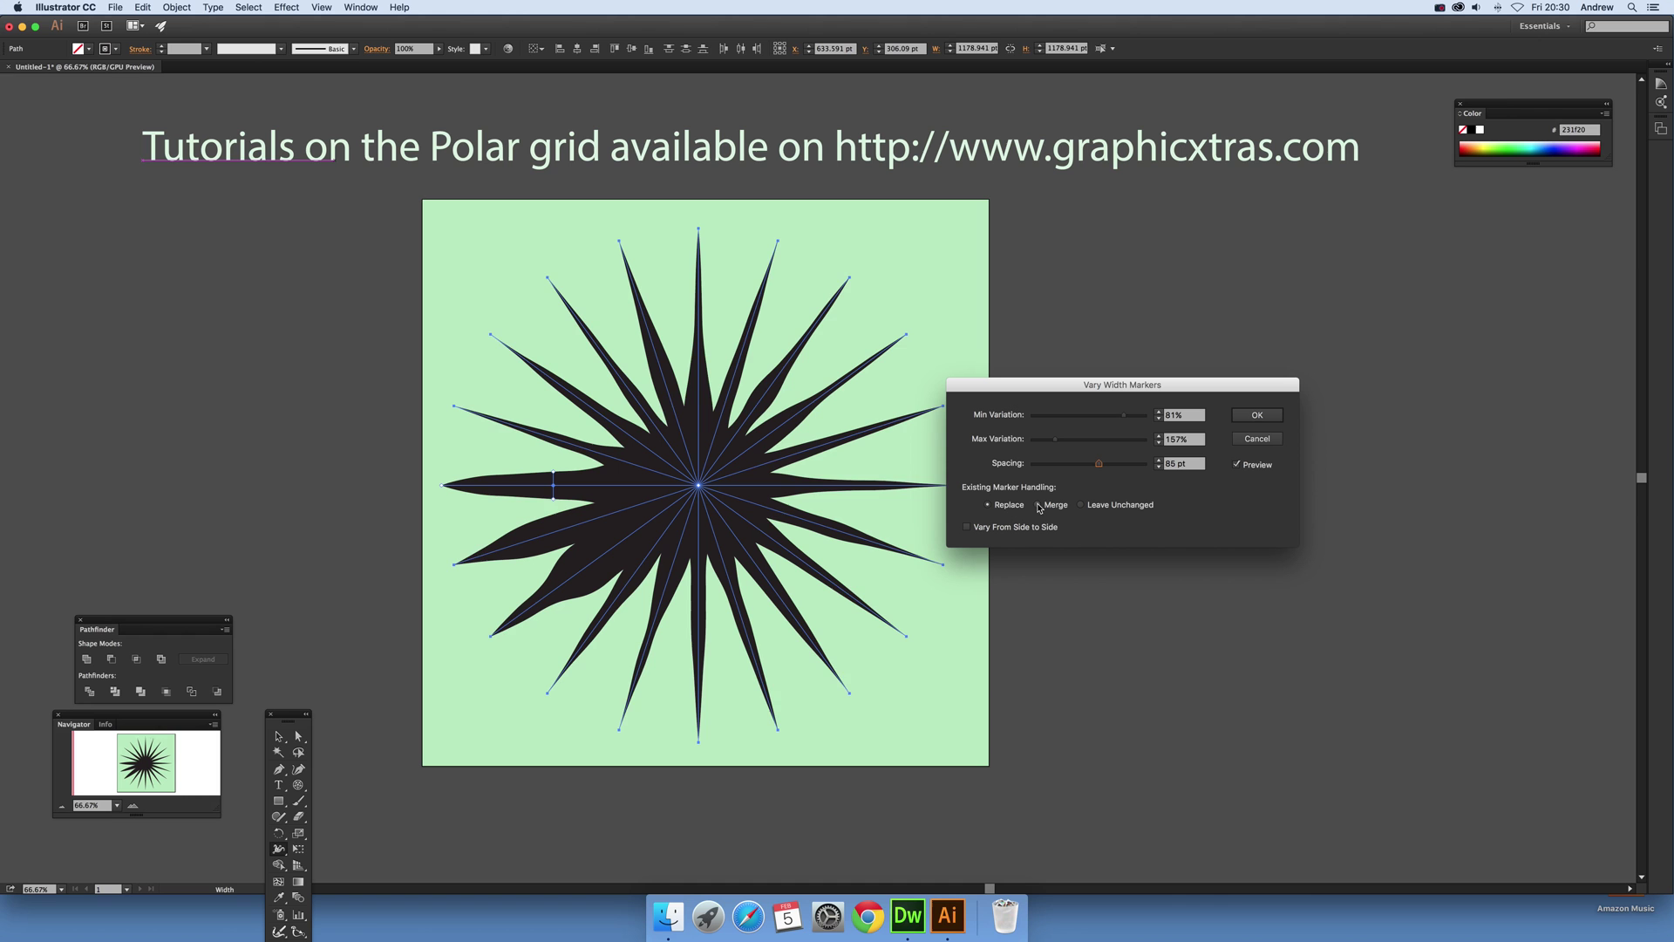
pyautogui.click(1038, 505)
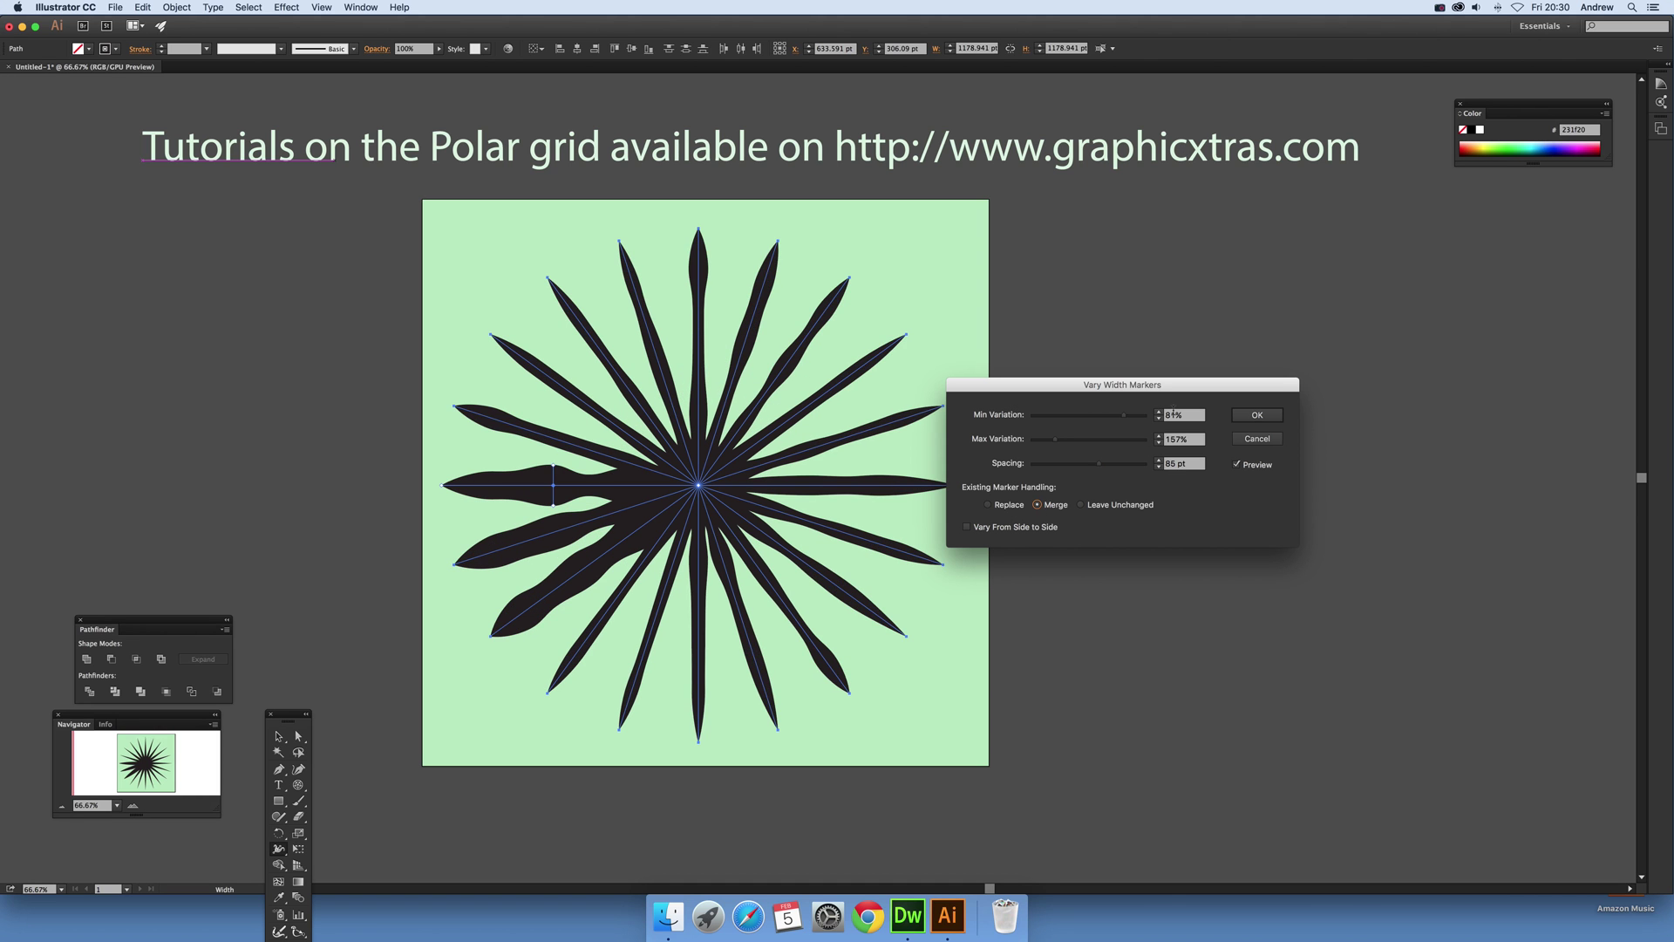
pyautogui.click(1082, 505)
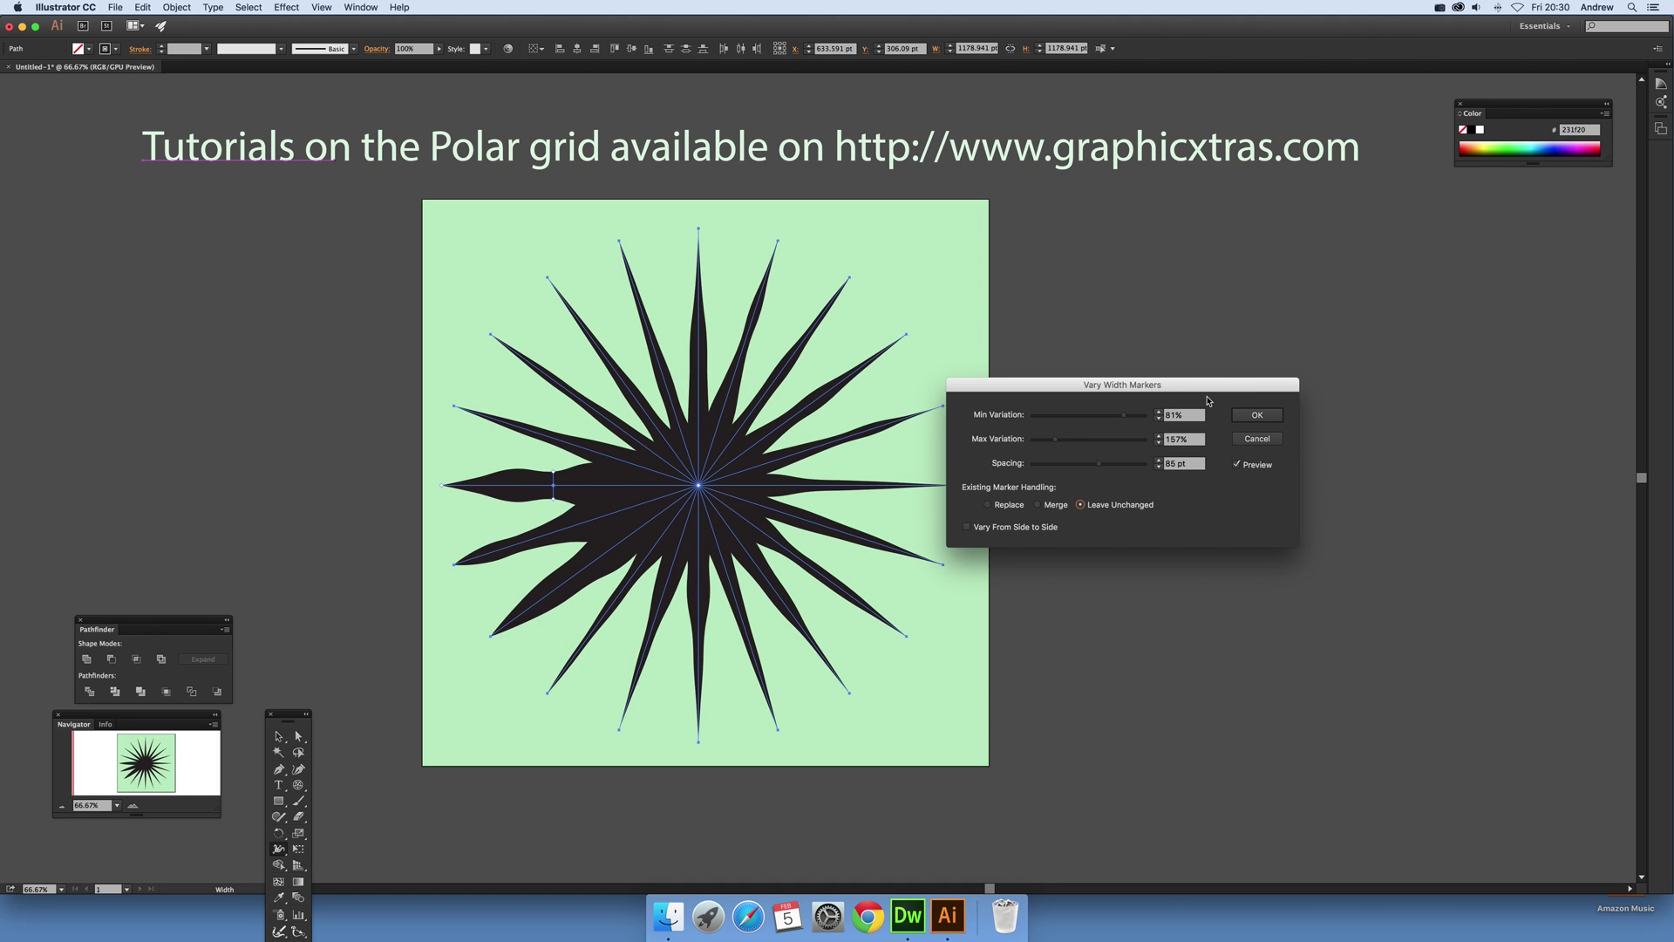
pyautogui.click(1070, 416)
pyautogui.click(1040, 506)
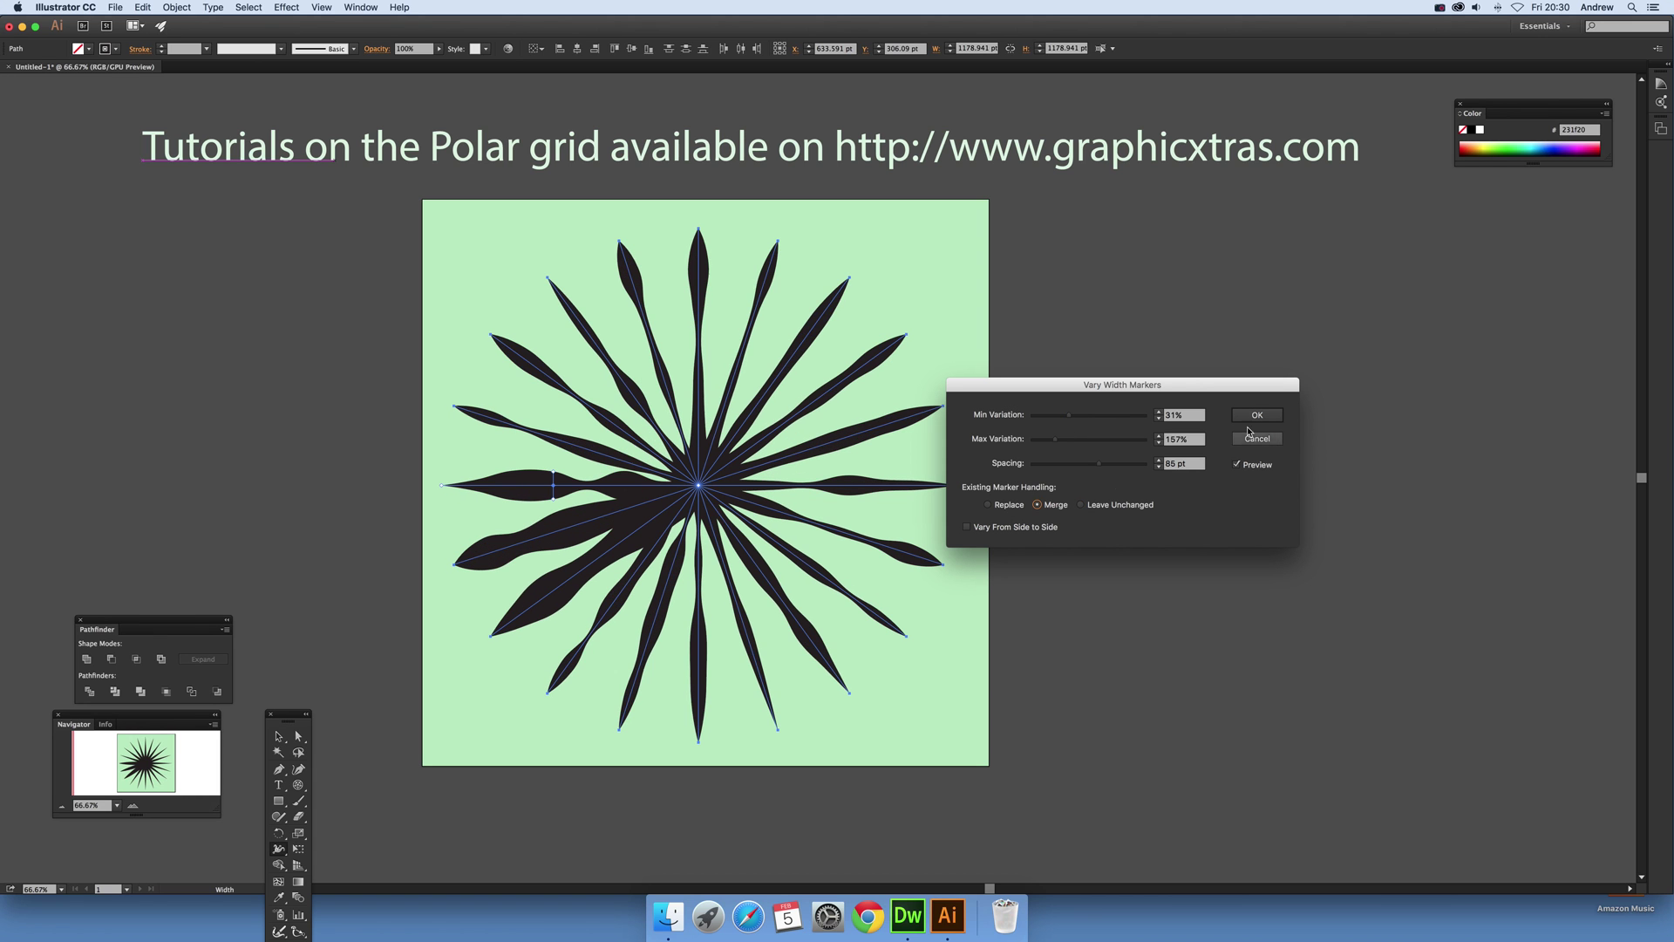
pyautogui.click(1258, 416)
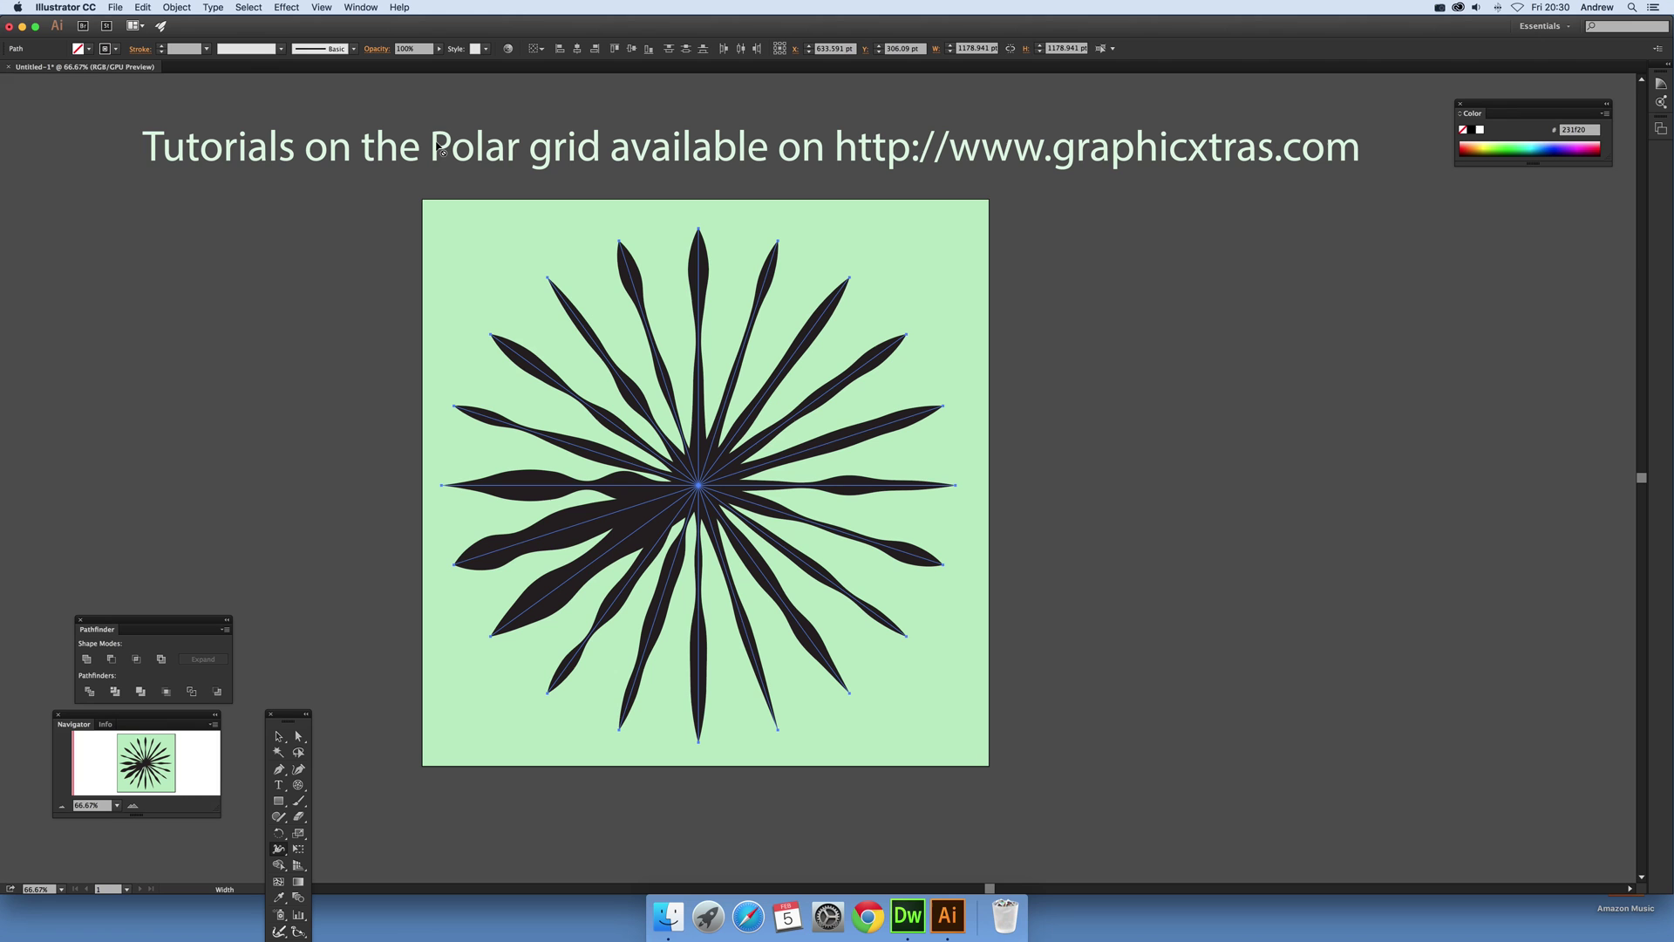
# Step: Expand the starburst's appearance, unite it with Pathfinder, then delete it
pyautogui.click(181, 8)
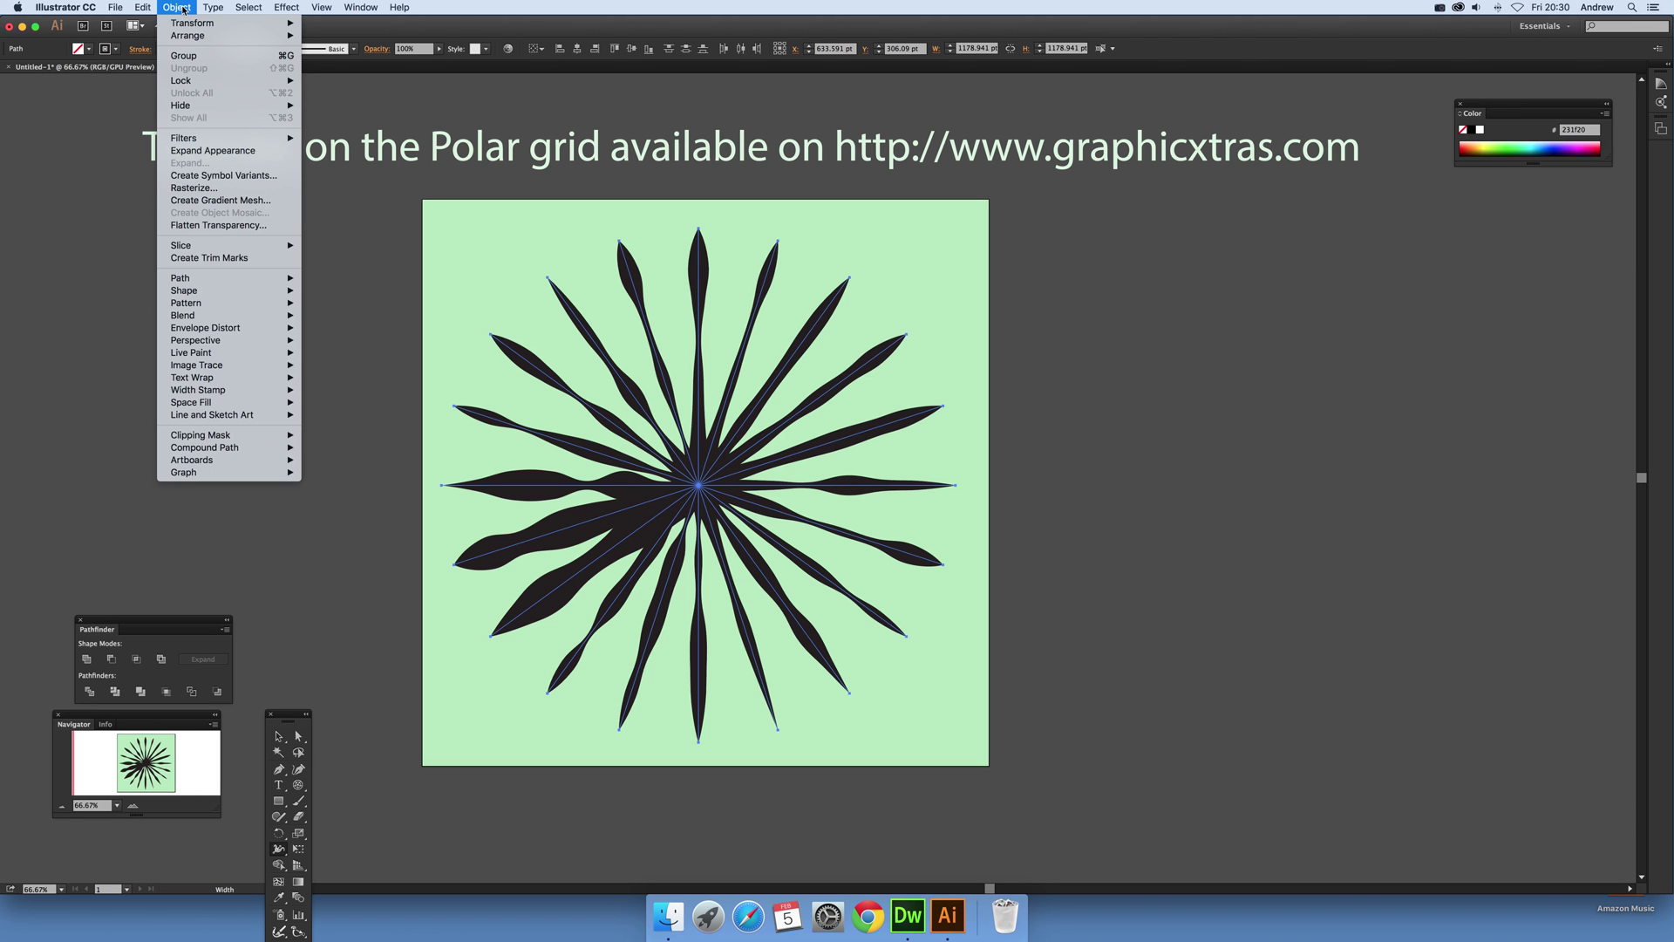
pyautogui.click(248, 152)
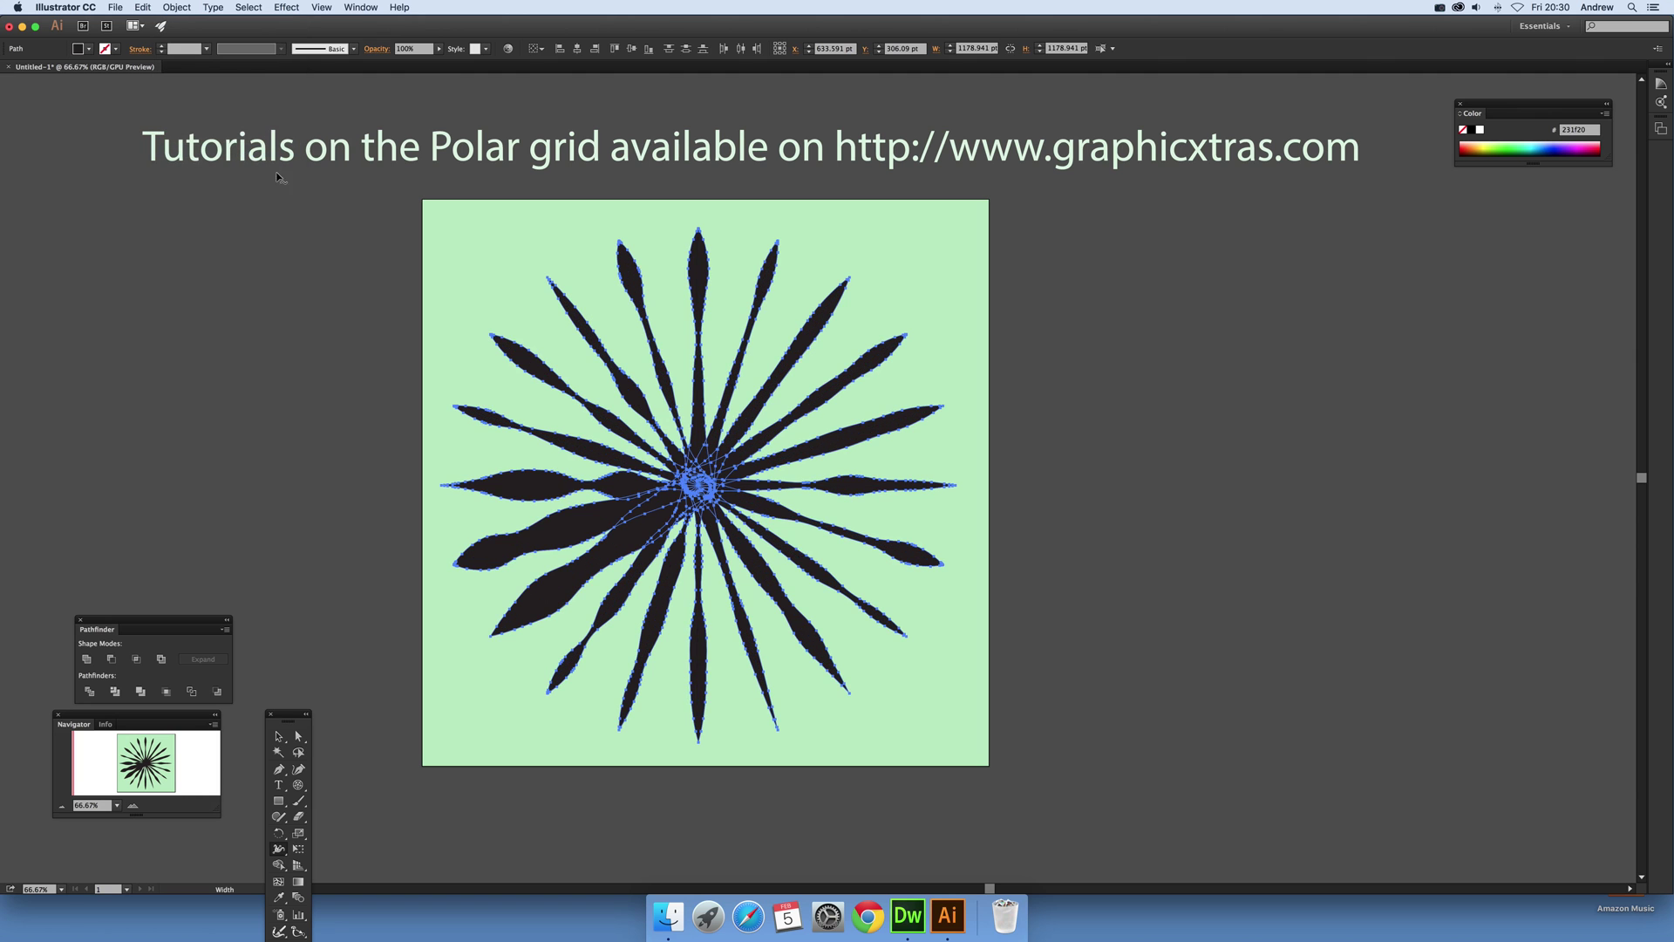
pyautogui.click(86, 658)
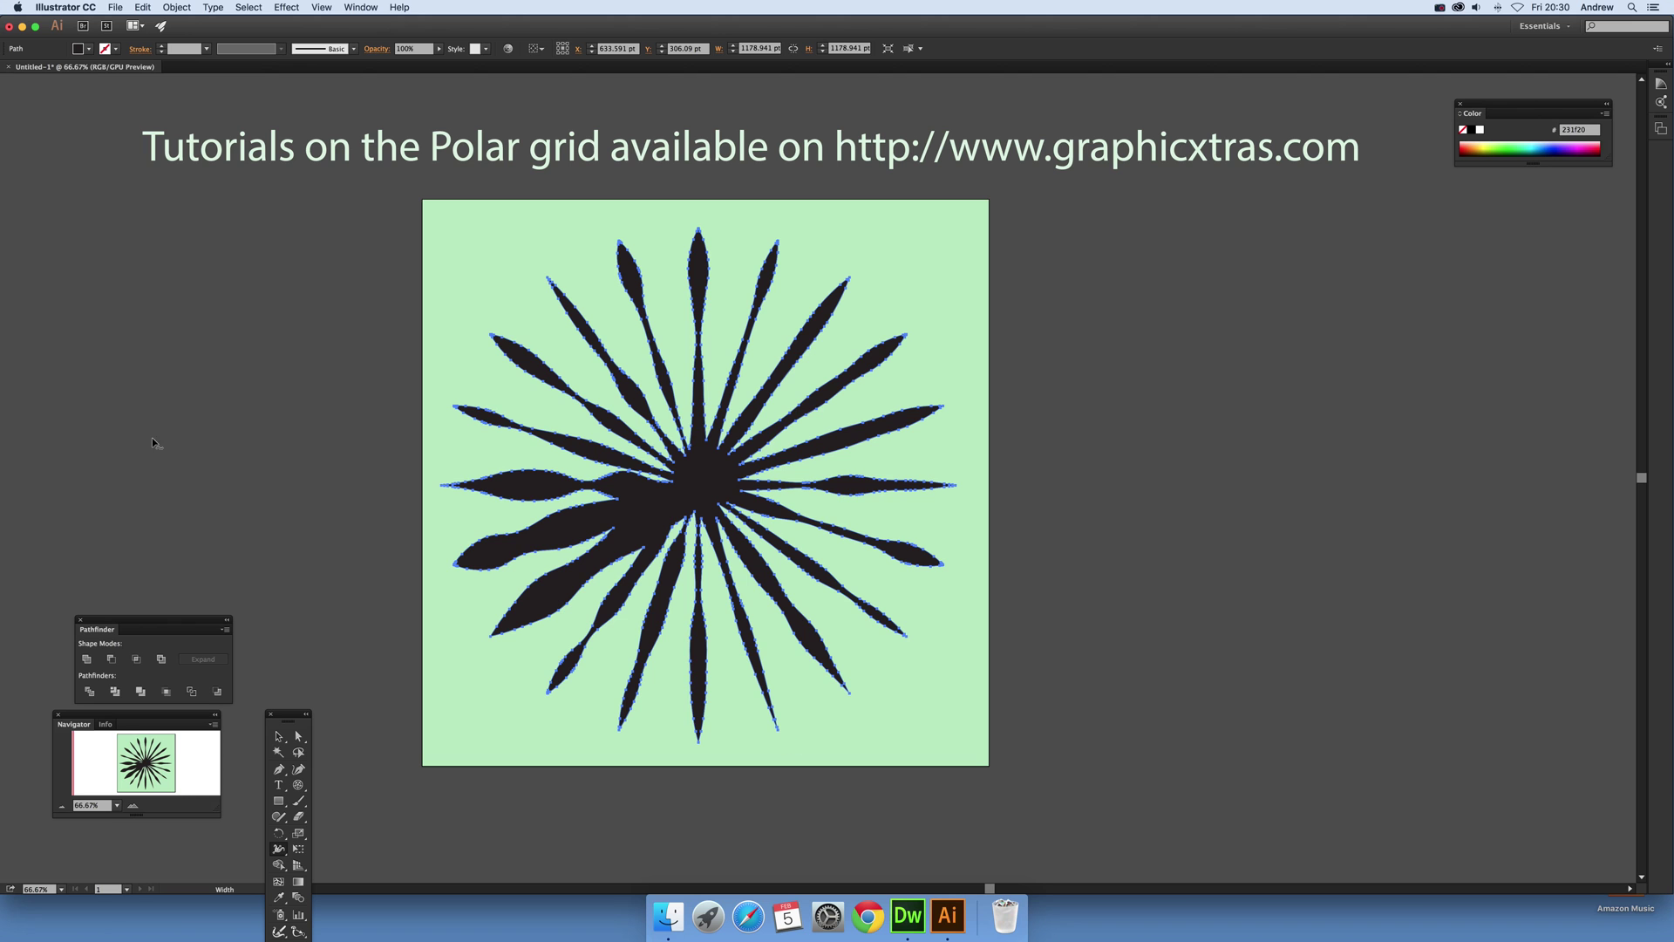
pyautogui.click(278, 735)
pyautogui.press('Delete')
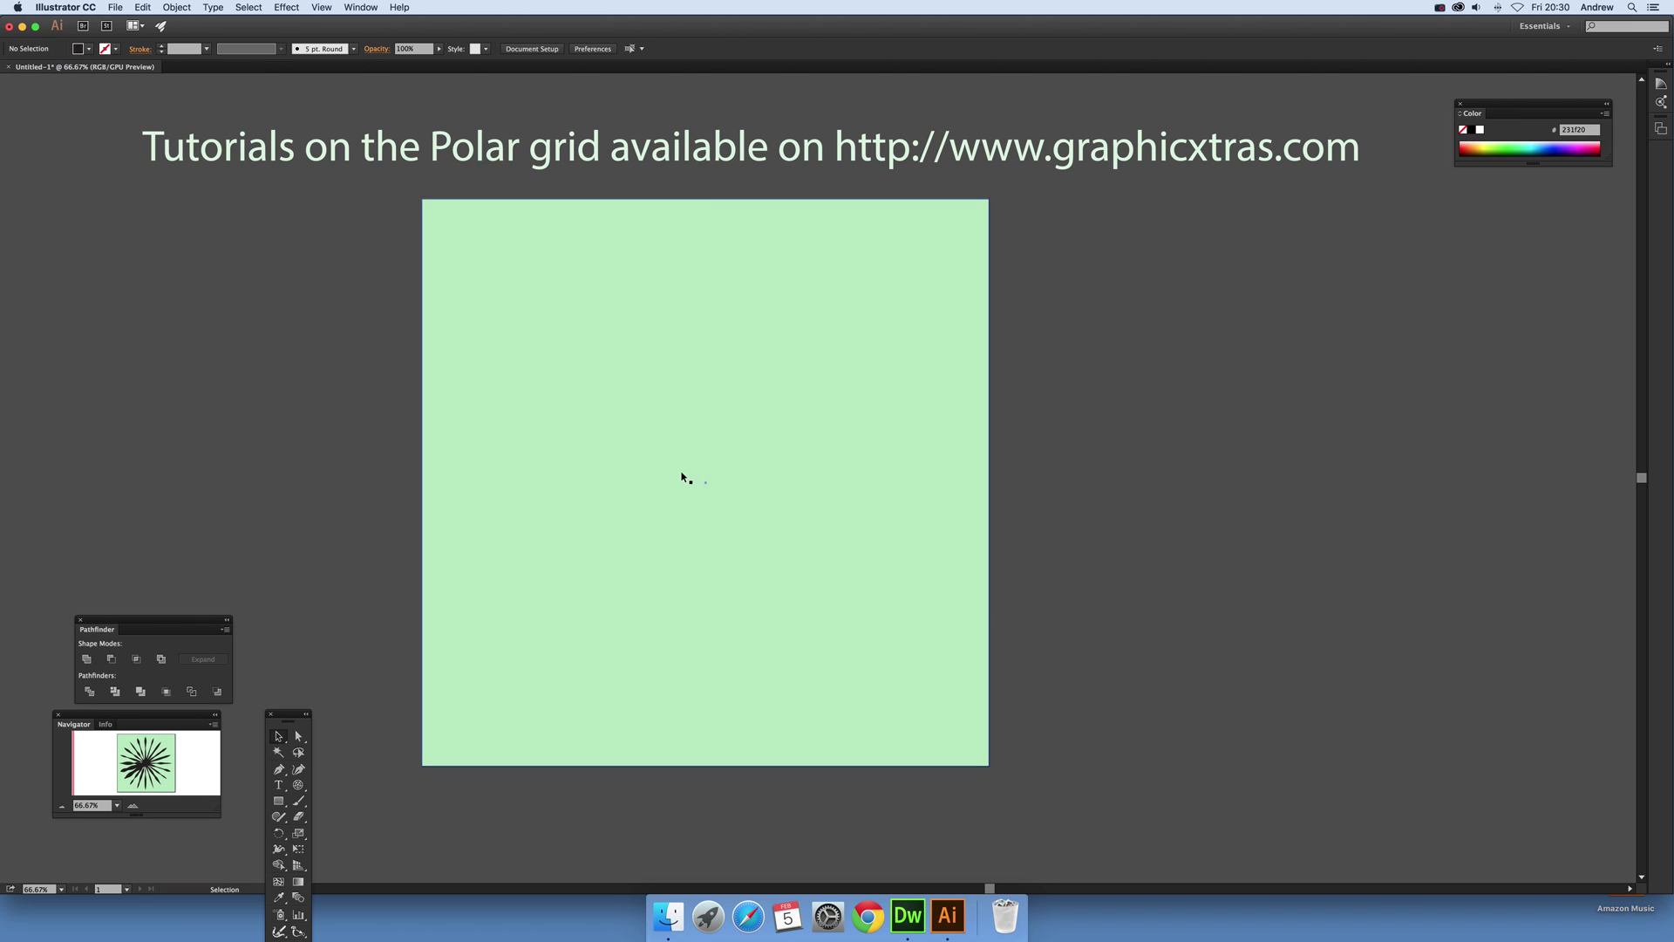
# Step: Draw a 20-spoke polar grid near the artboard's upper left
pyautogui.click(683, 475)
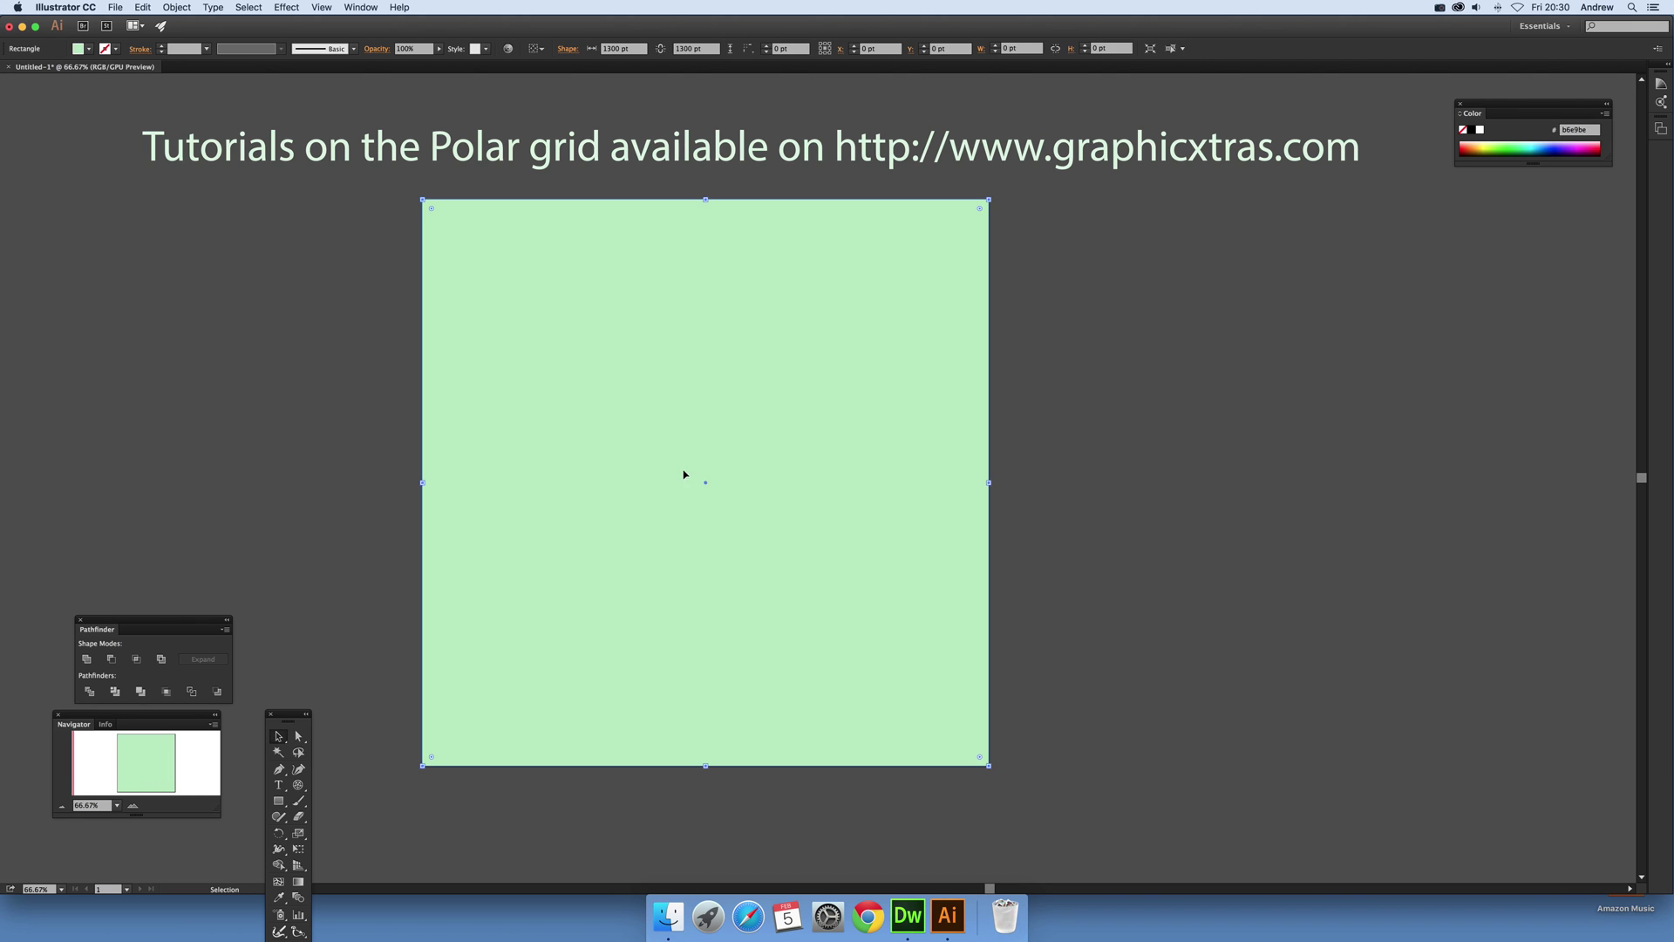
pyautogui.click(297, 787)
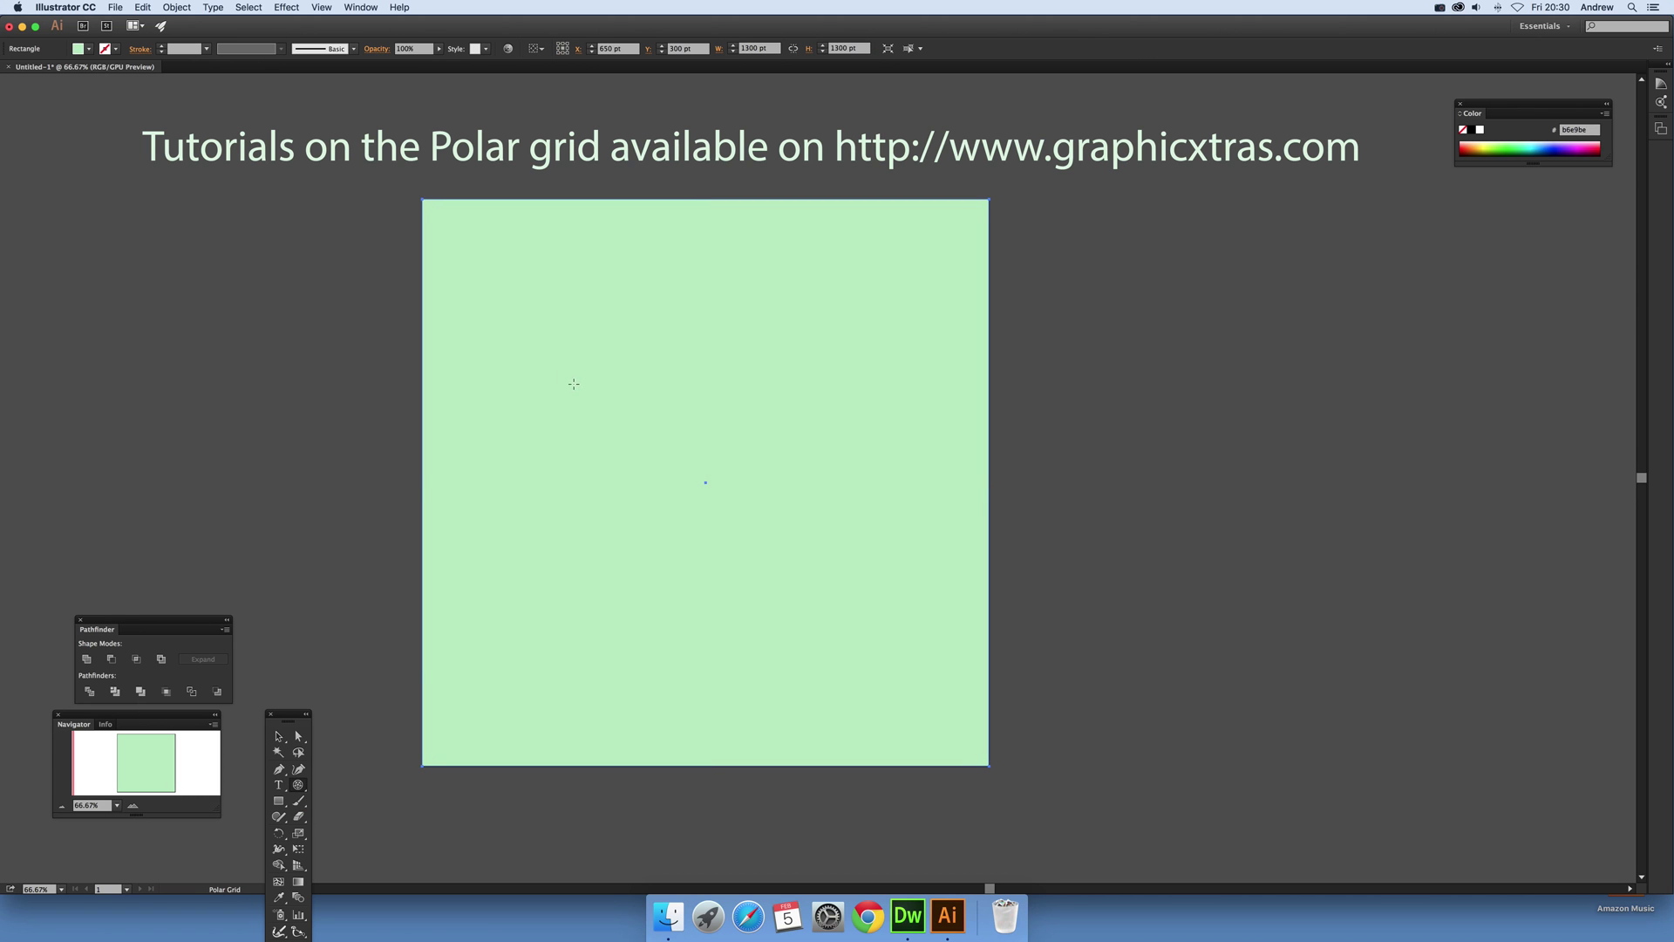
pyautogui.moveTo(472, 268); pyautogui.dragTo(778, 564)
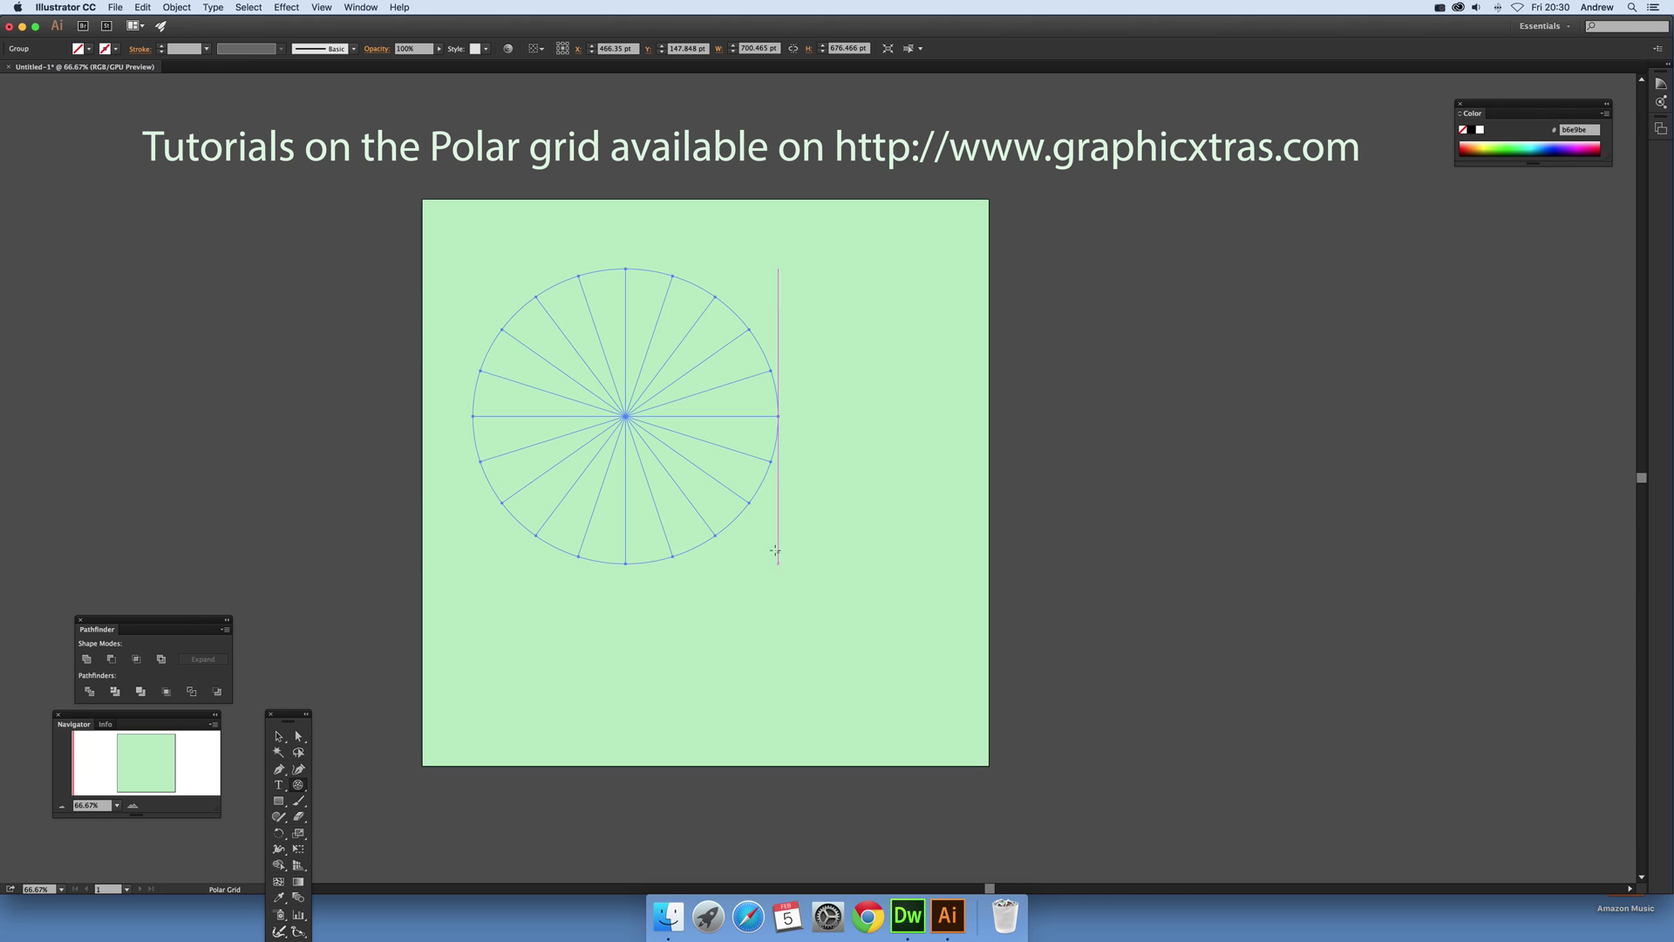
# Step: Draw an overlapping 30-divider polar grid at lower left and select both grids
pyautogui.doubleClick(298, 784)
pyautogui.click(436, 506)
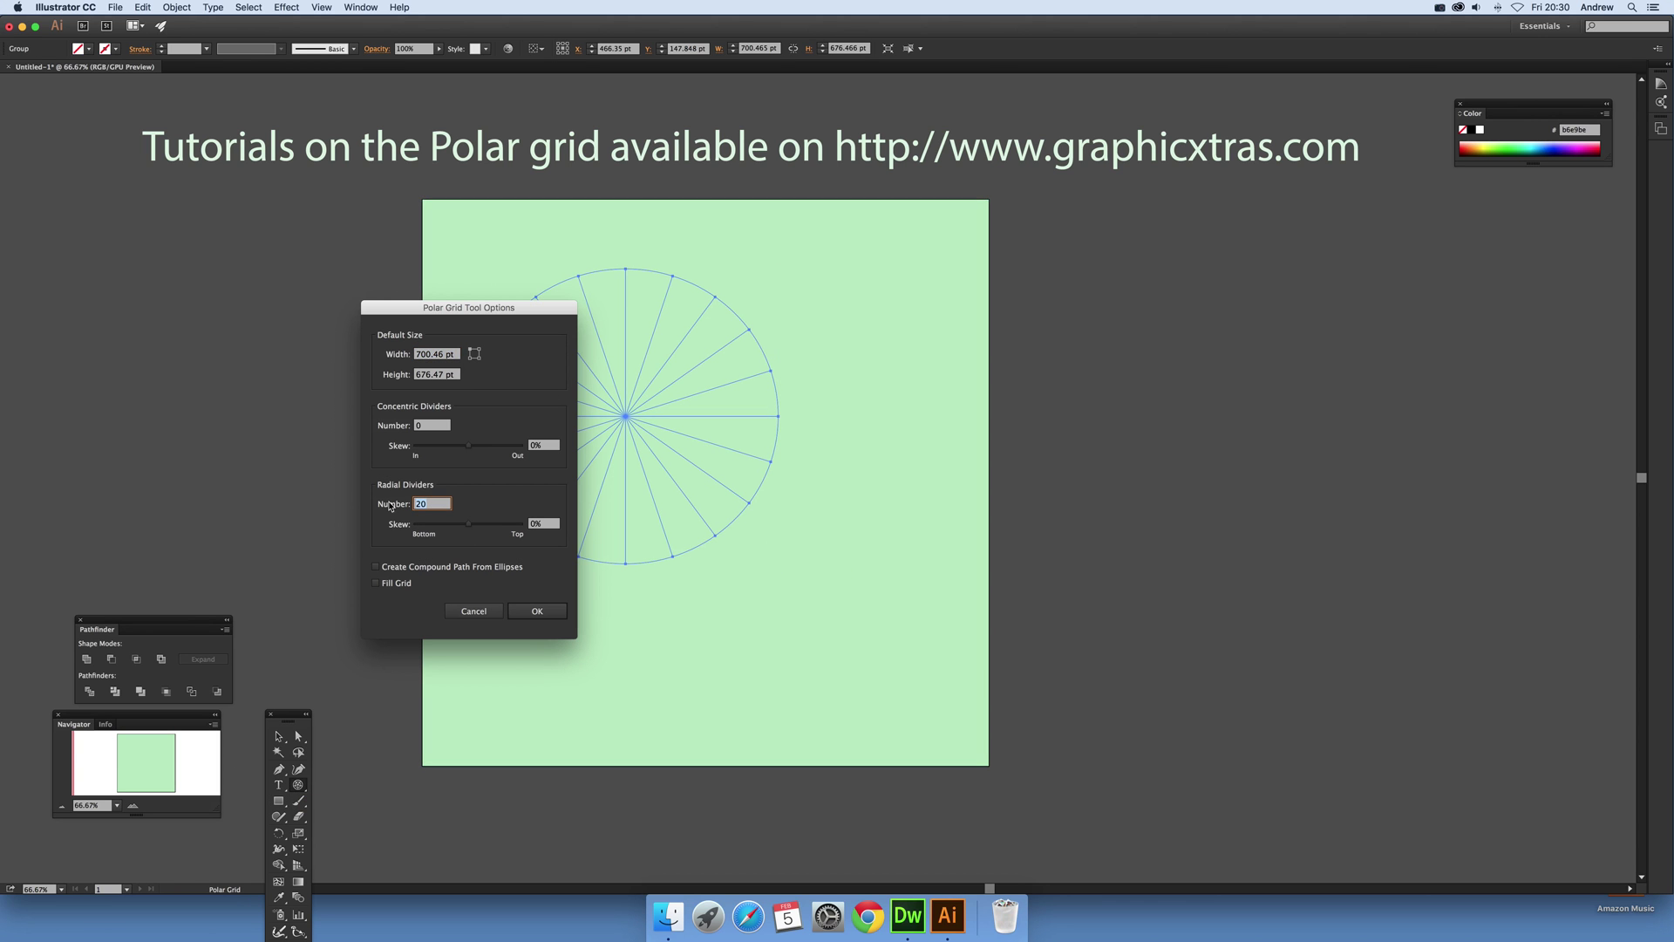
pyautogui.write('30')
pyautogui.click(536, 610)
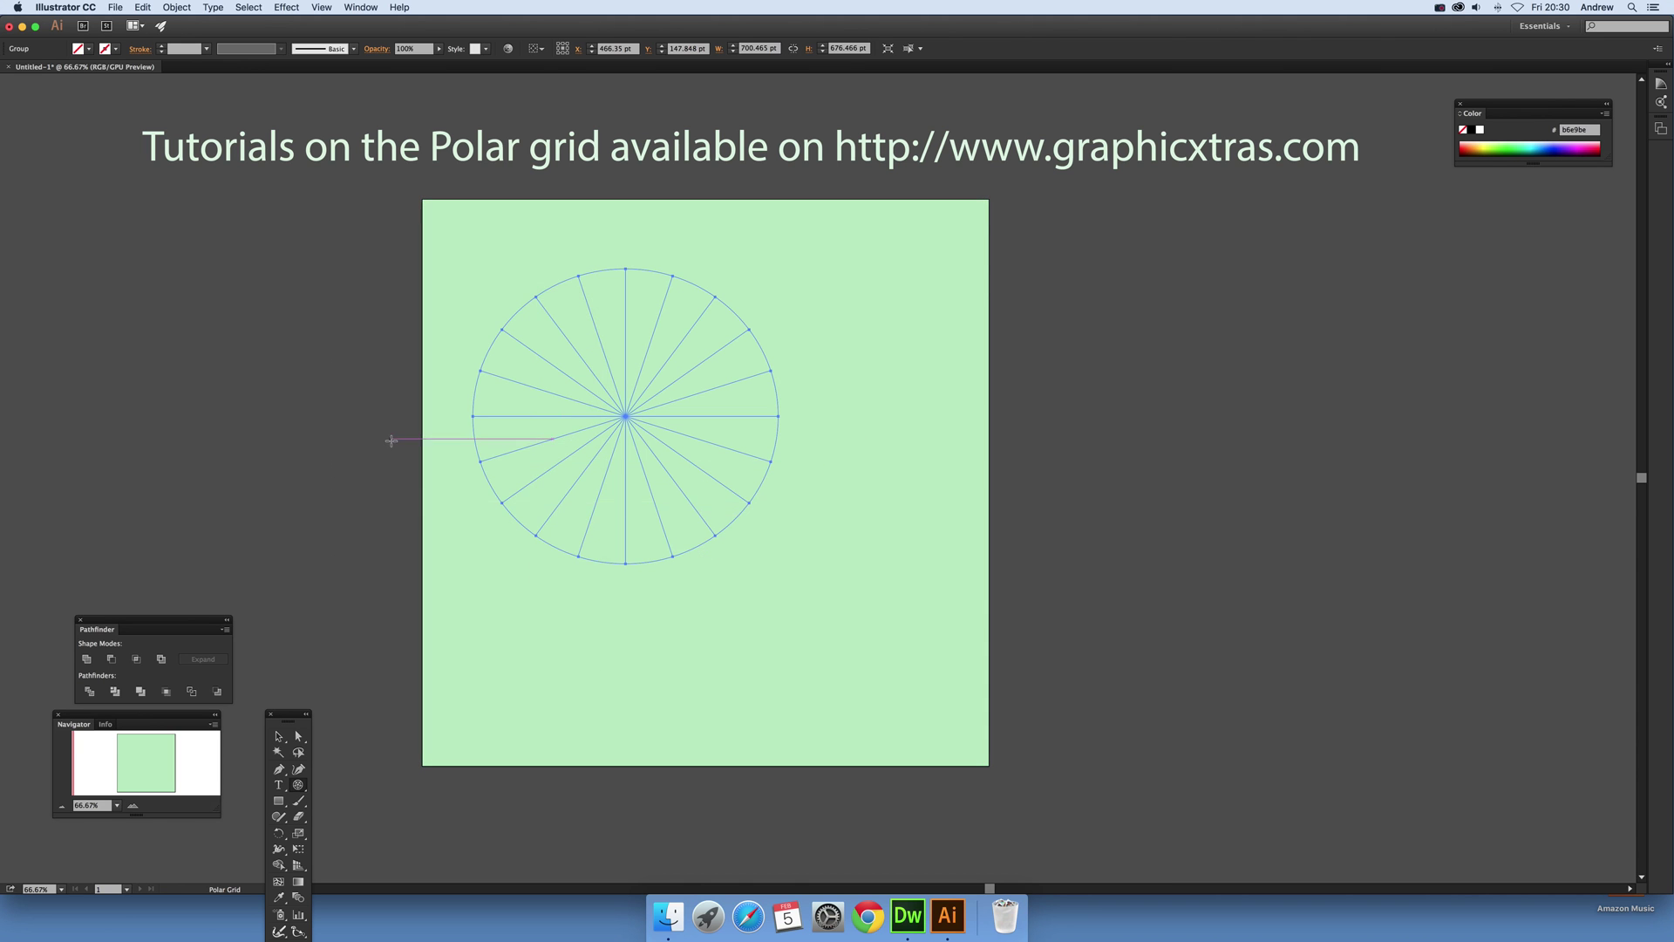
pyautogui.moveTo(391, 440); pyautogui.dragTo(687, 719)
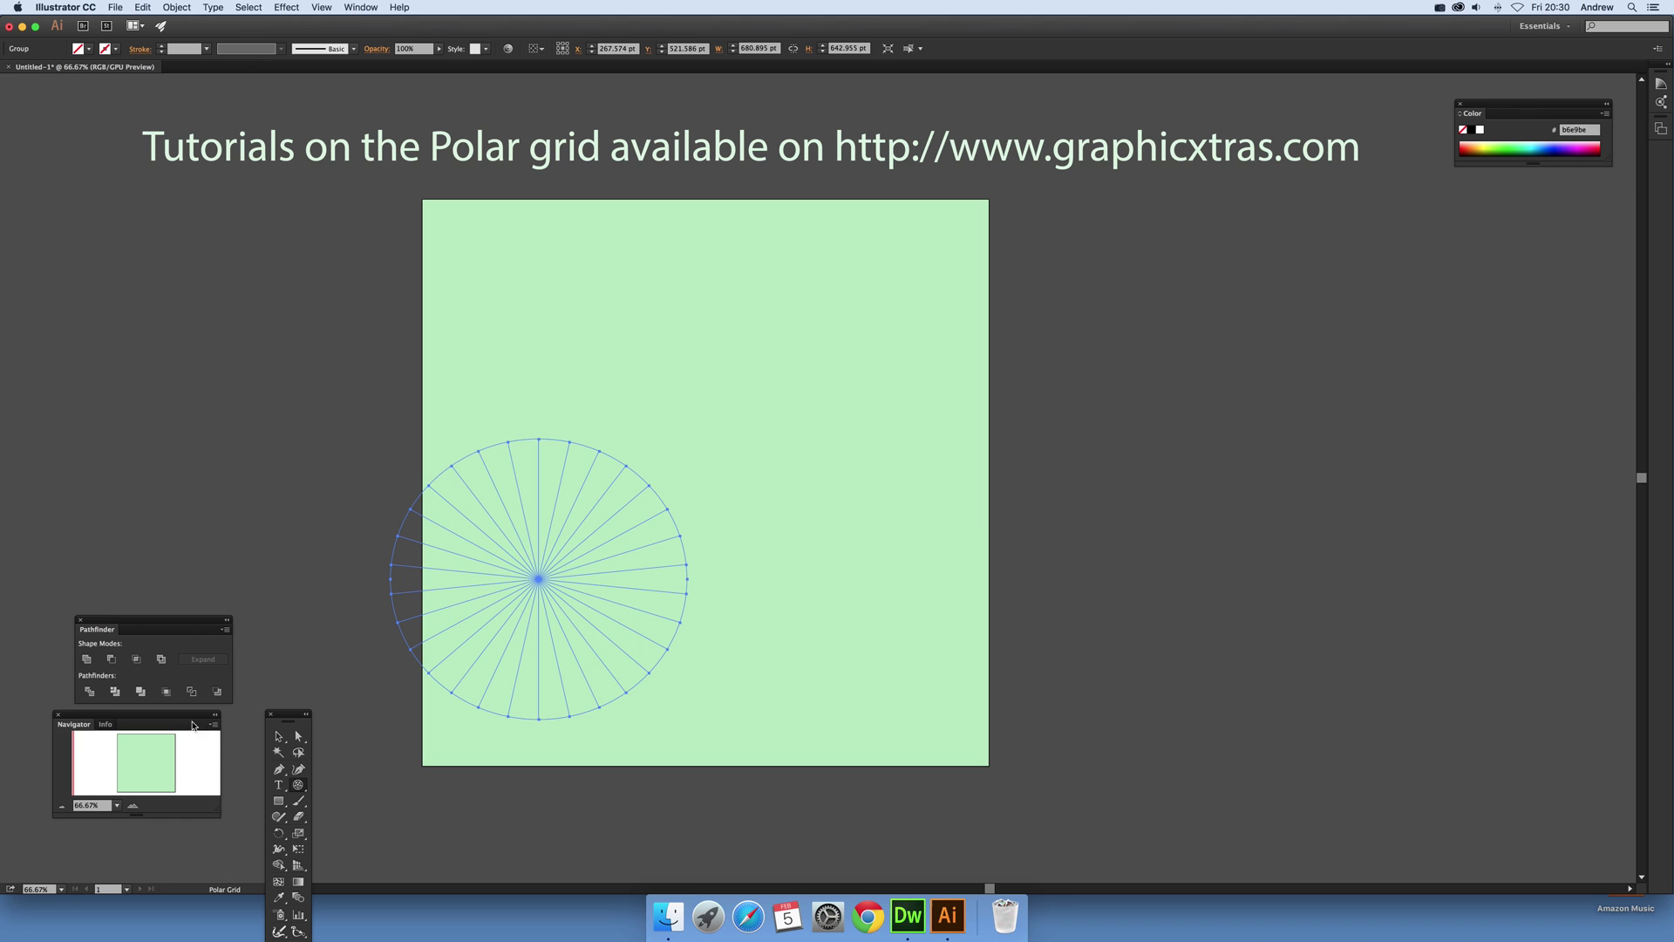
pyautogui.click(278, 736)
pyautogui.moveTo(572, 574); pyautogui.dragTo(658, 411)
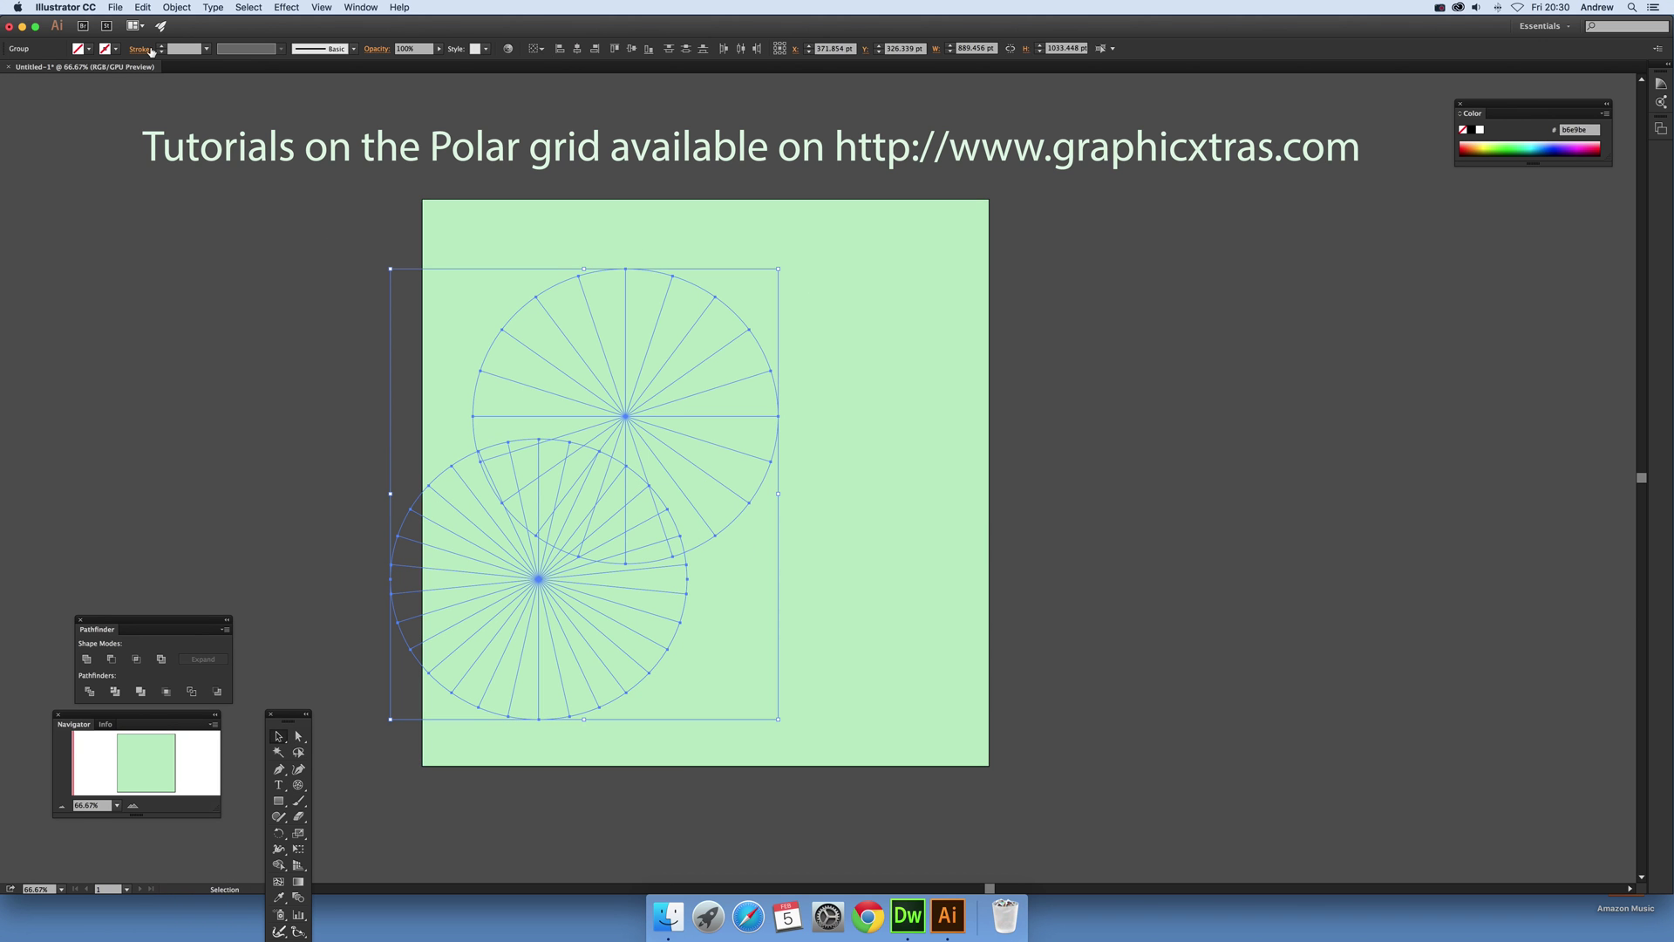
# Step: Give both grids a dark stroke colour at 2 pt weight
pyautogui.click(116, 48)
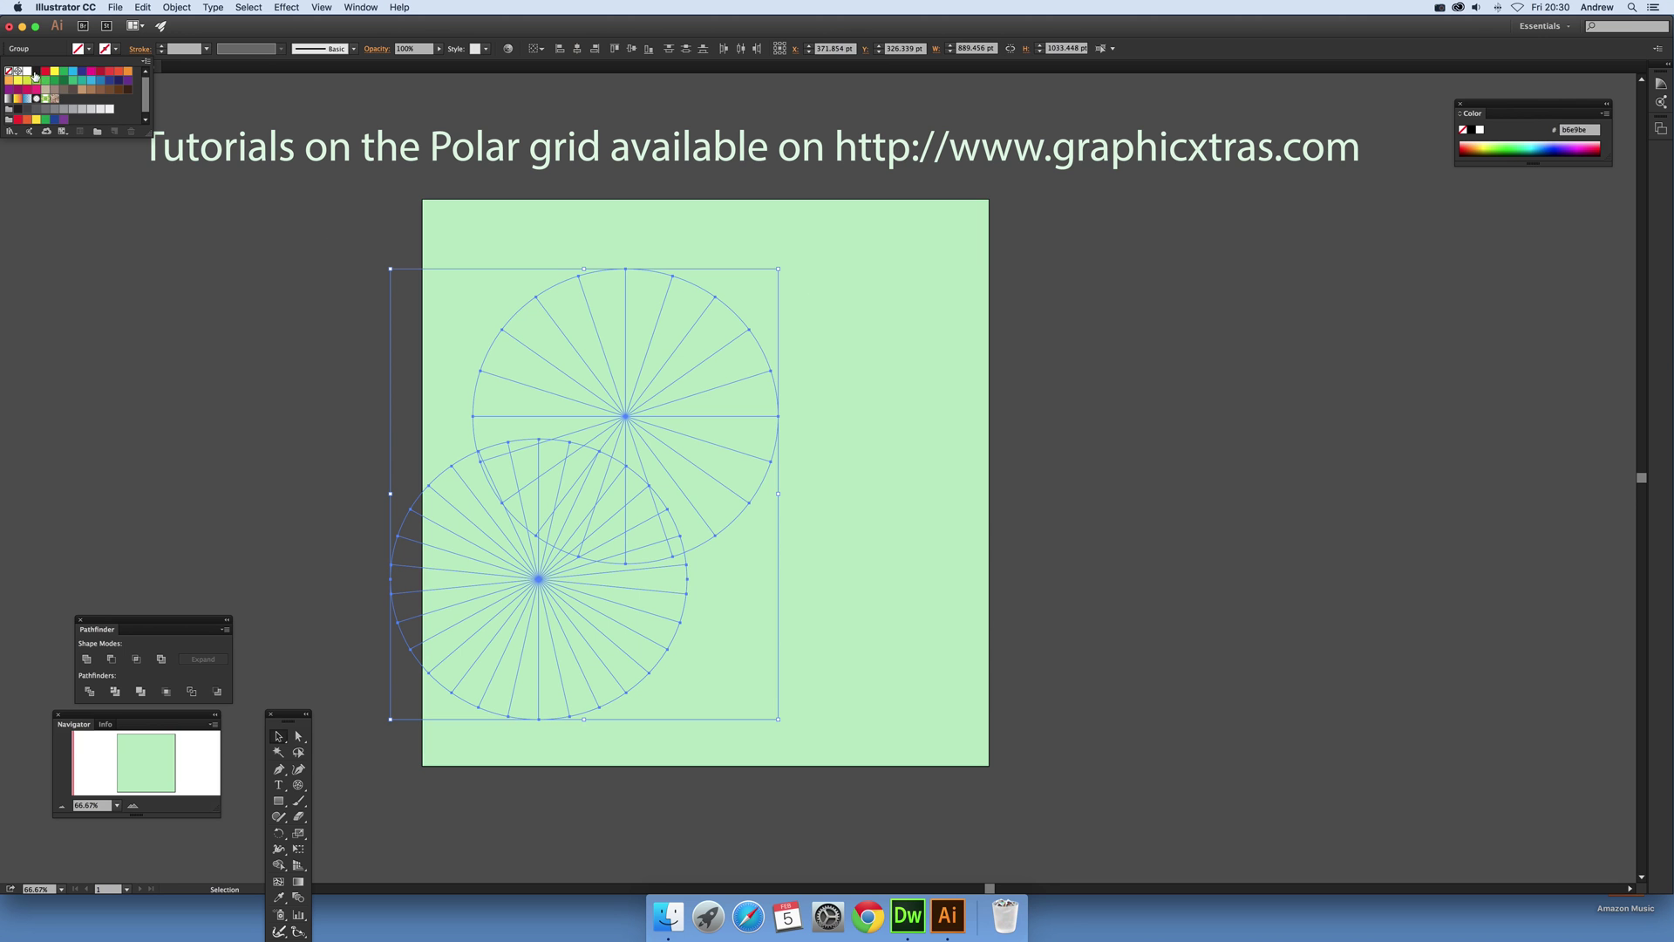
pyautogui.click(35, 76)
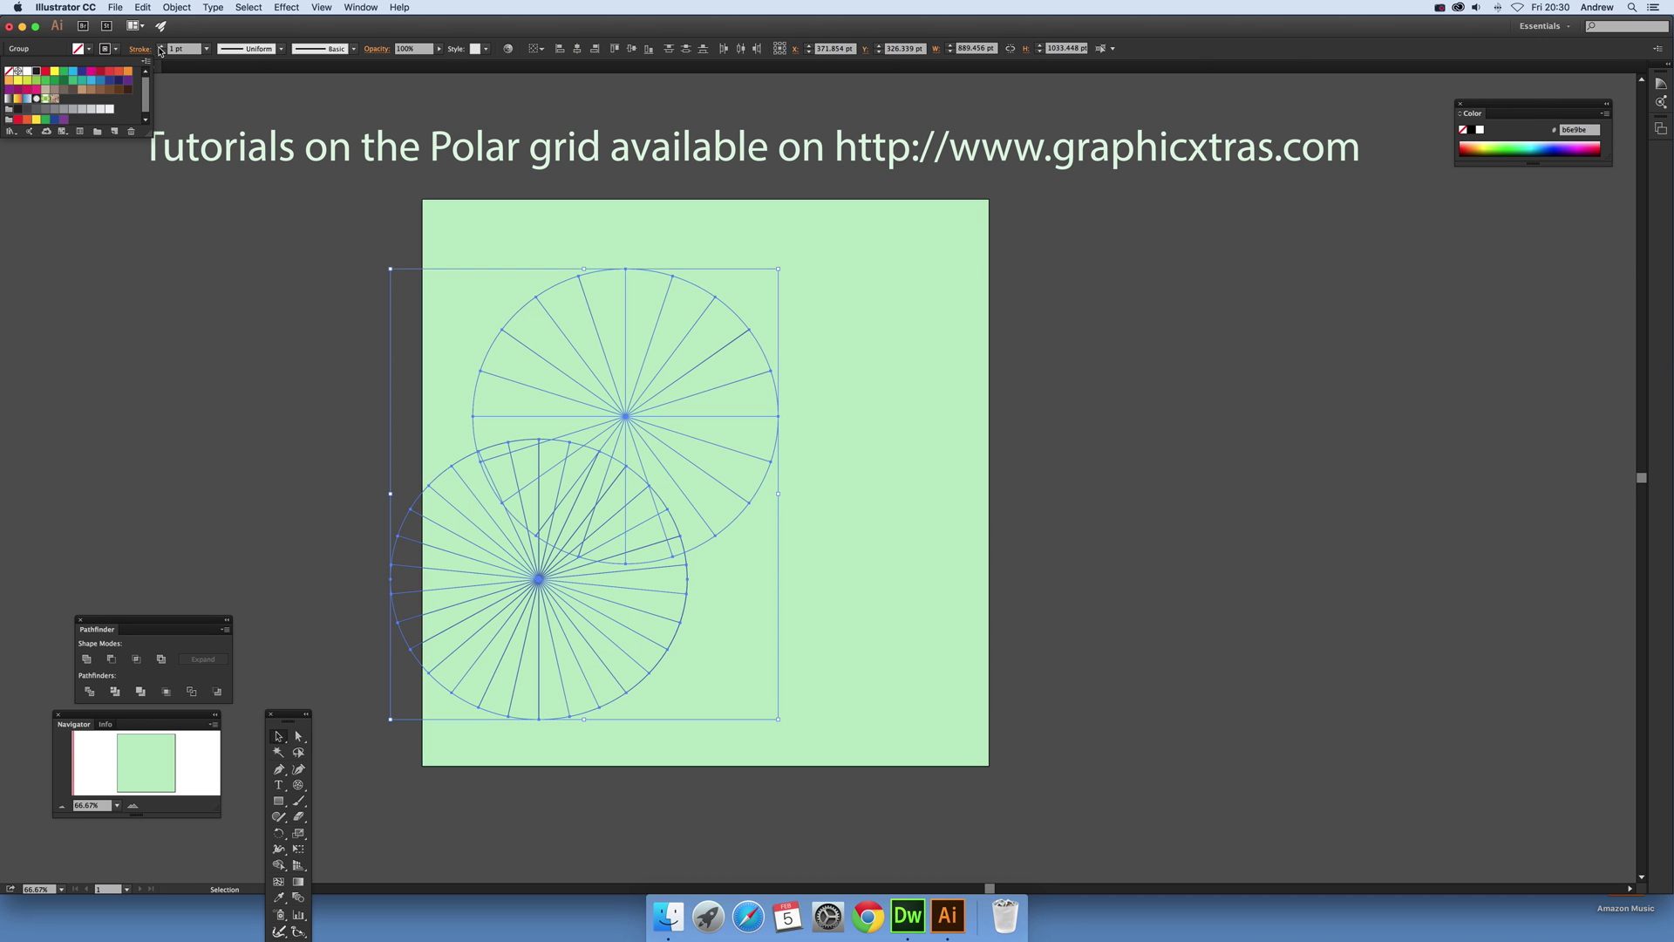
pyautogui.click(207, 49)
pyautogui.click(227, 216)
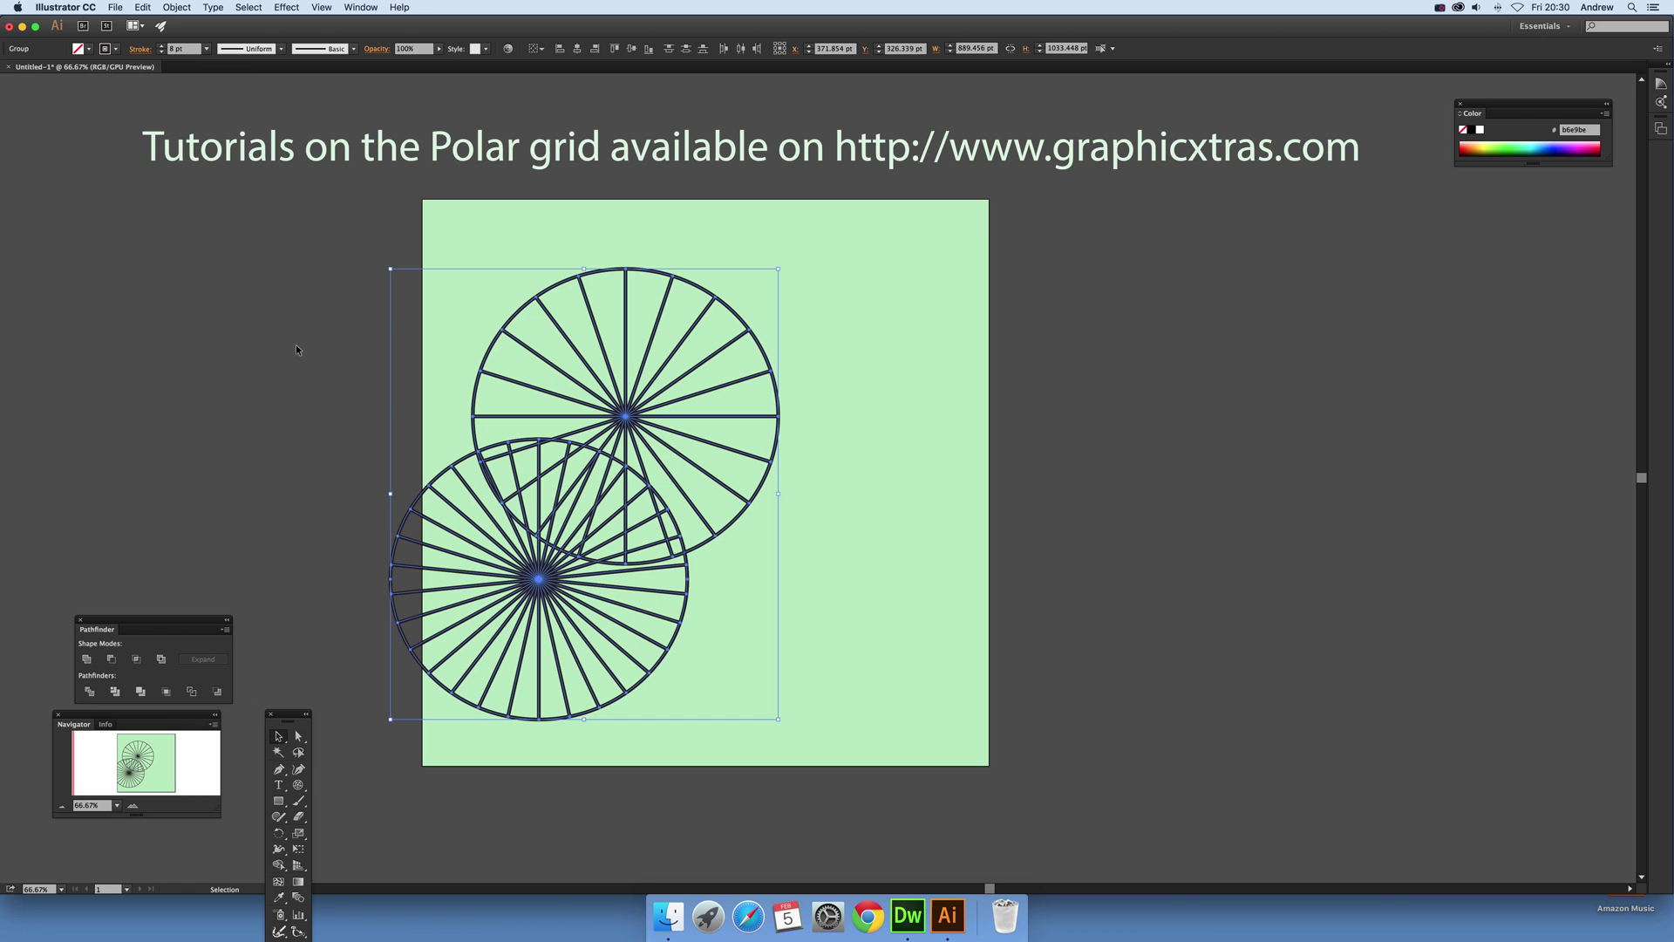
pyautogui.click(206, 48)
pyautogui.click(223, 121)
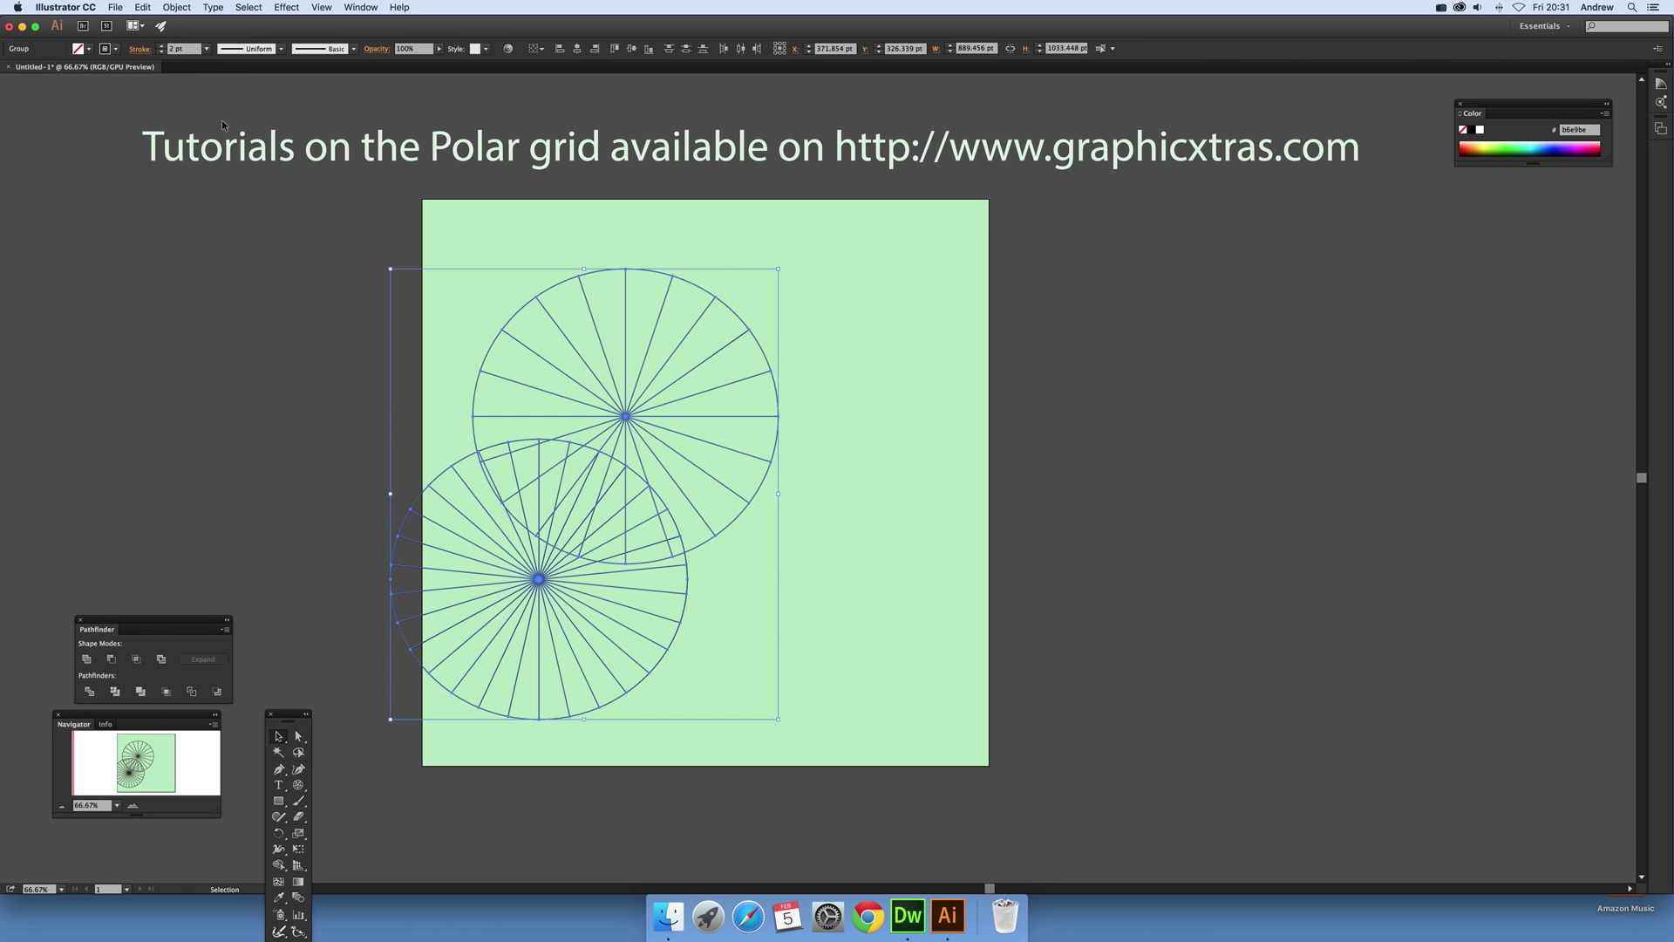
# Step: Thicken the upper 20-spoke grid's stroke to 12 pt
pyautogui.click(322, 305)
pyautogui.click(584, 293)
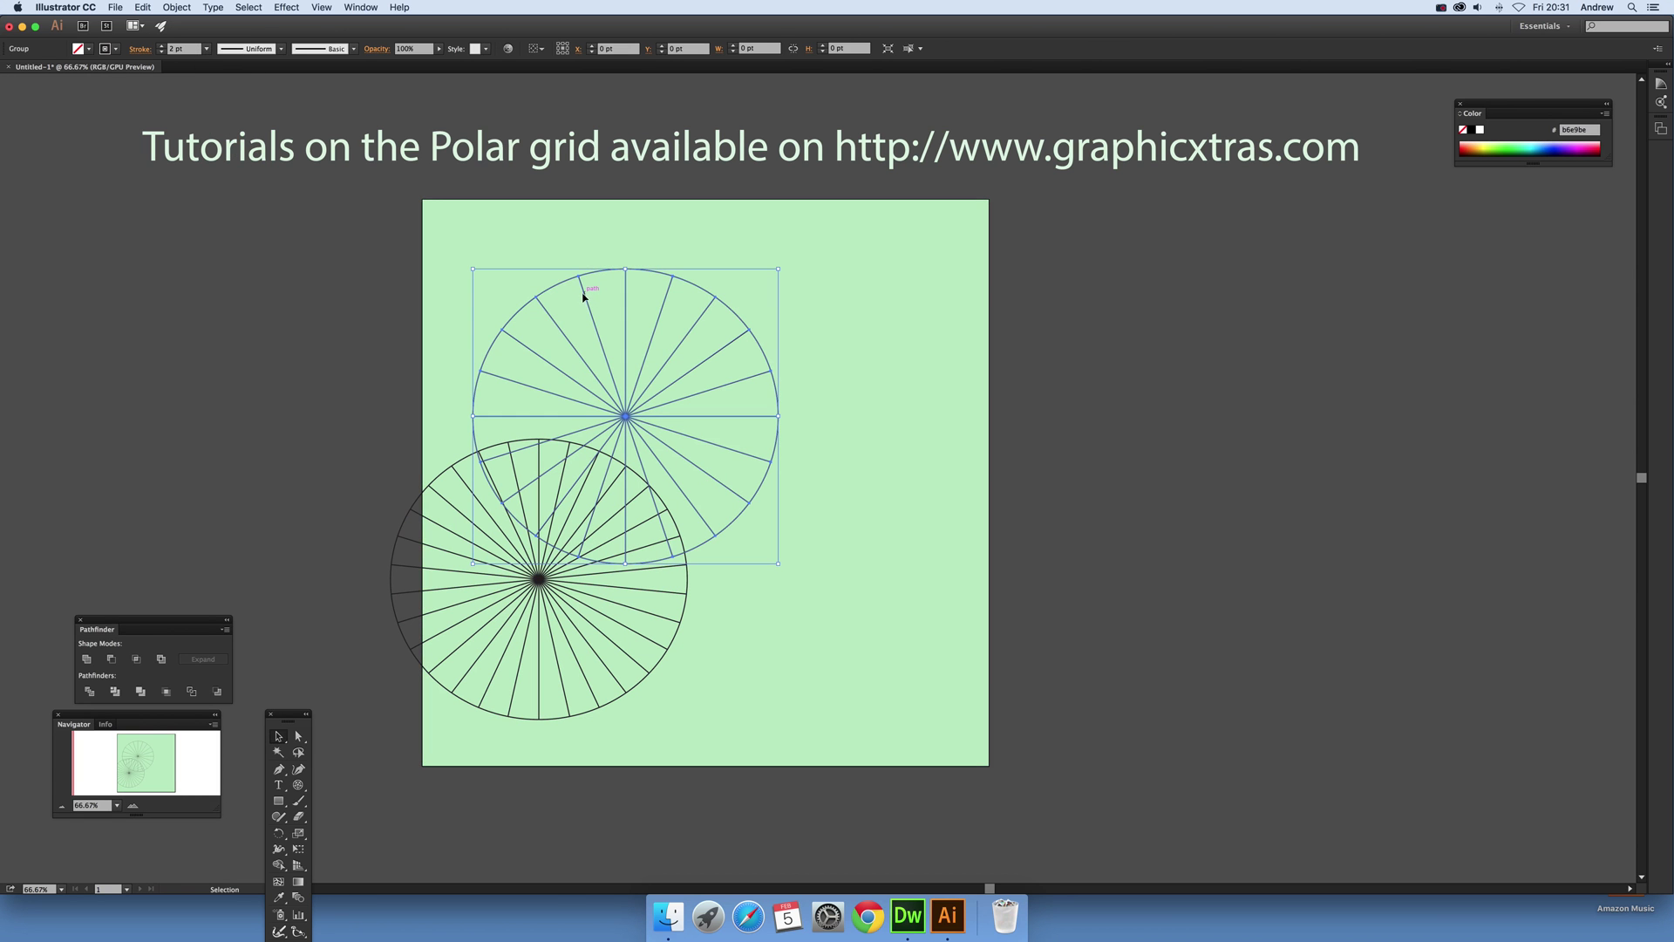
pyautogui.click(206, 49)
pyautogui.click(227, 250)
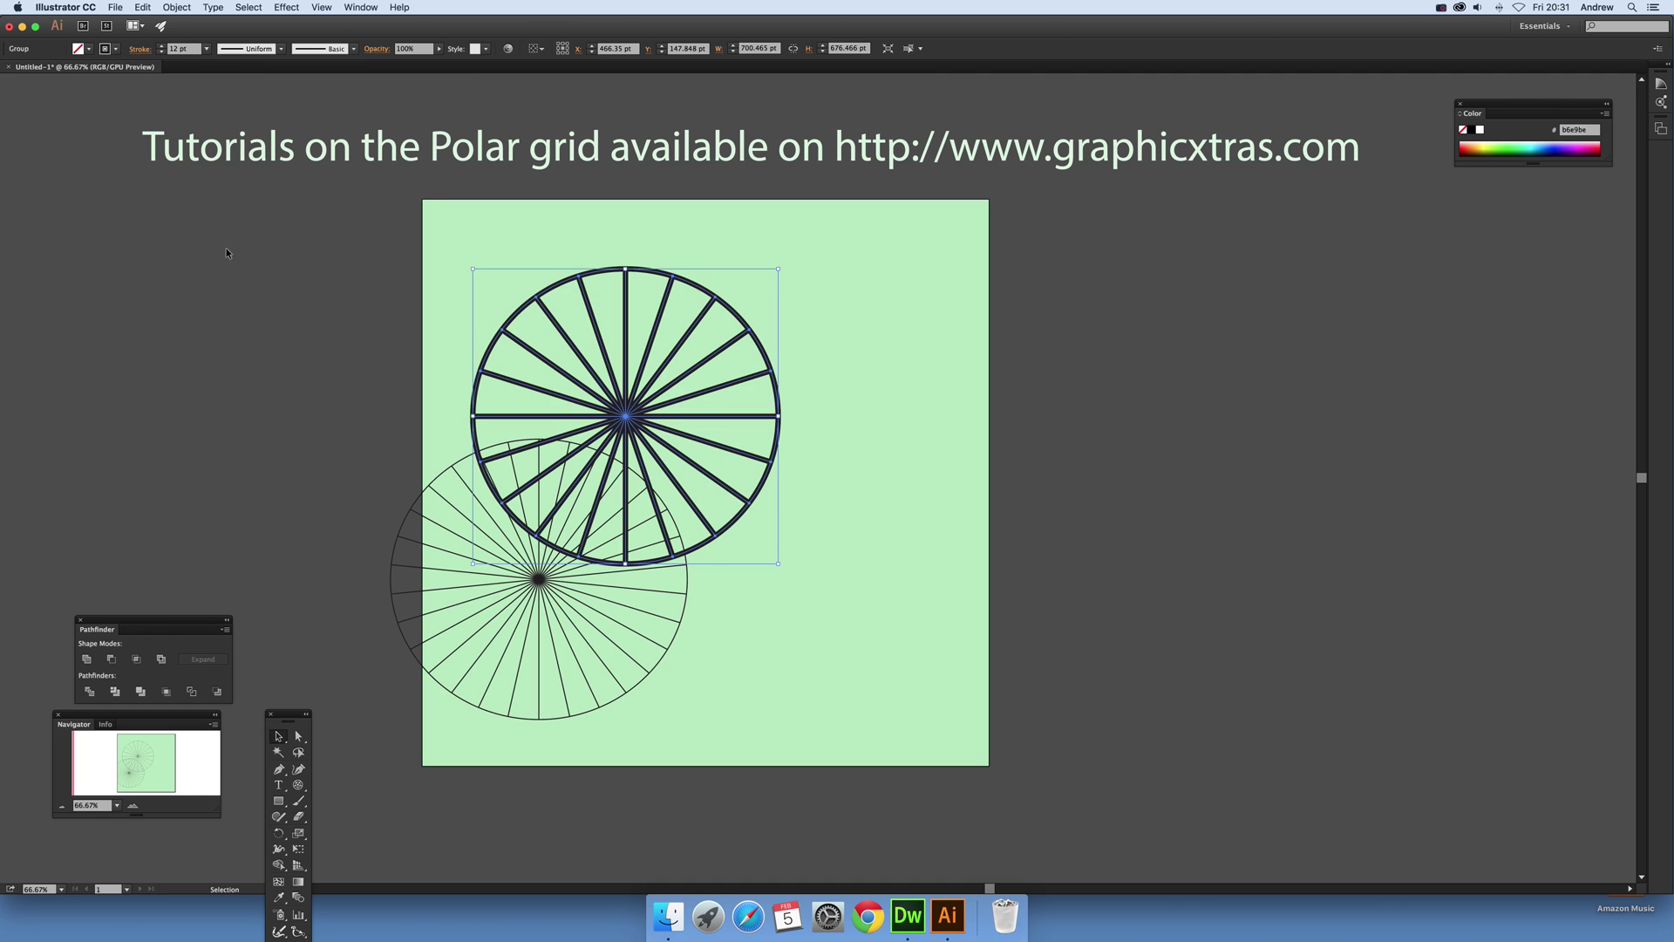
pyautogui.click(334, 401)
pyautogui.click(298, 784)
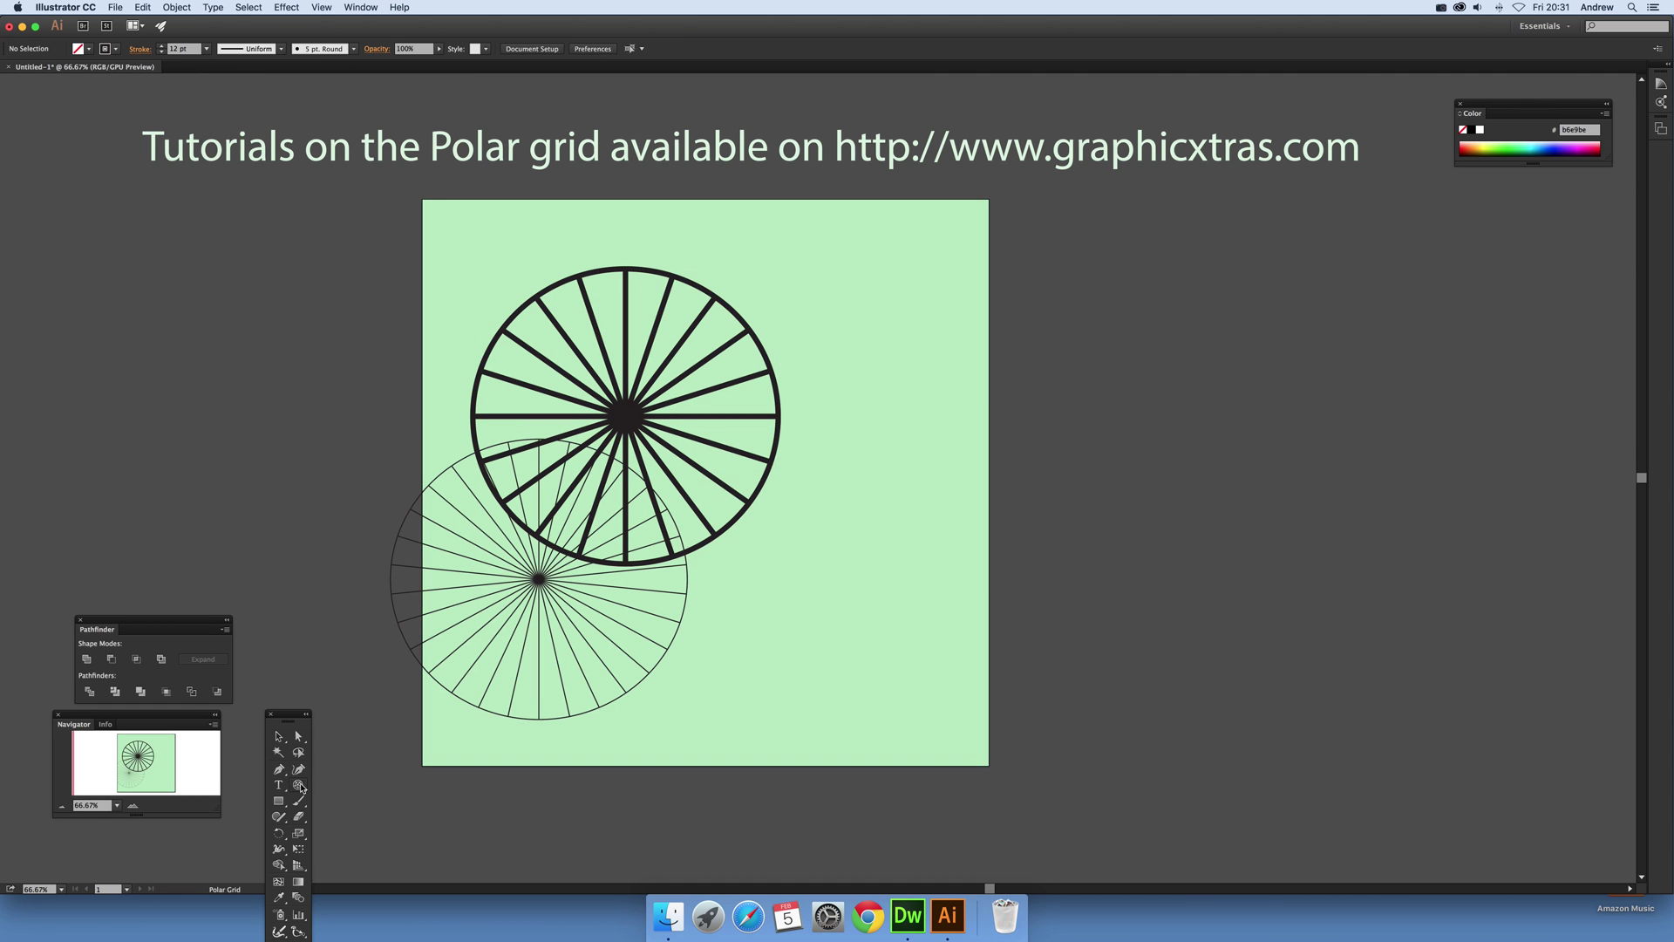
# Step: Draw a larger polar grid overlapping at the right and give it an 8 pt magenta stroke
pyautogui.moveTo(643, 364); pyautogui.dragTo(1021, 731)
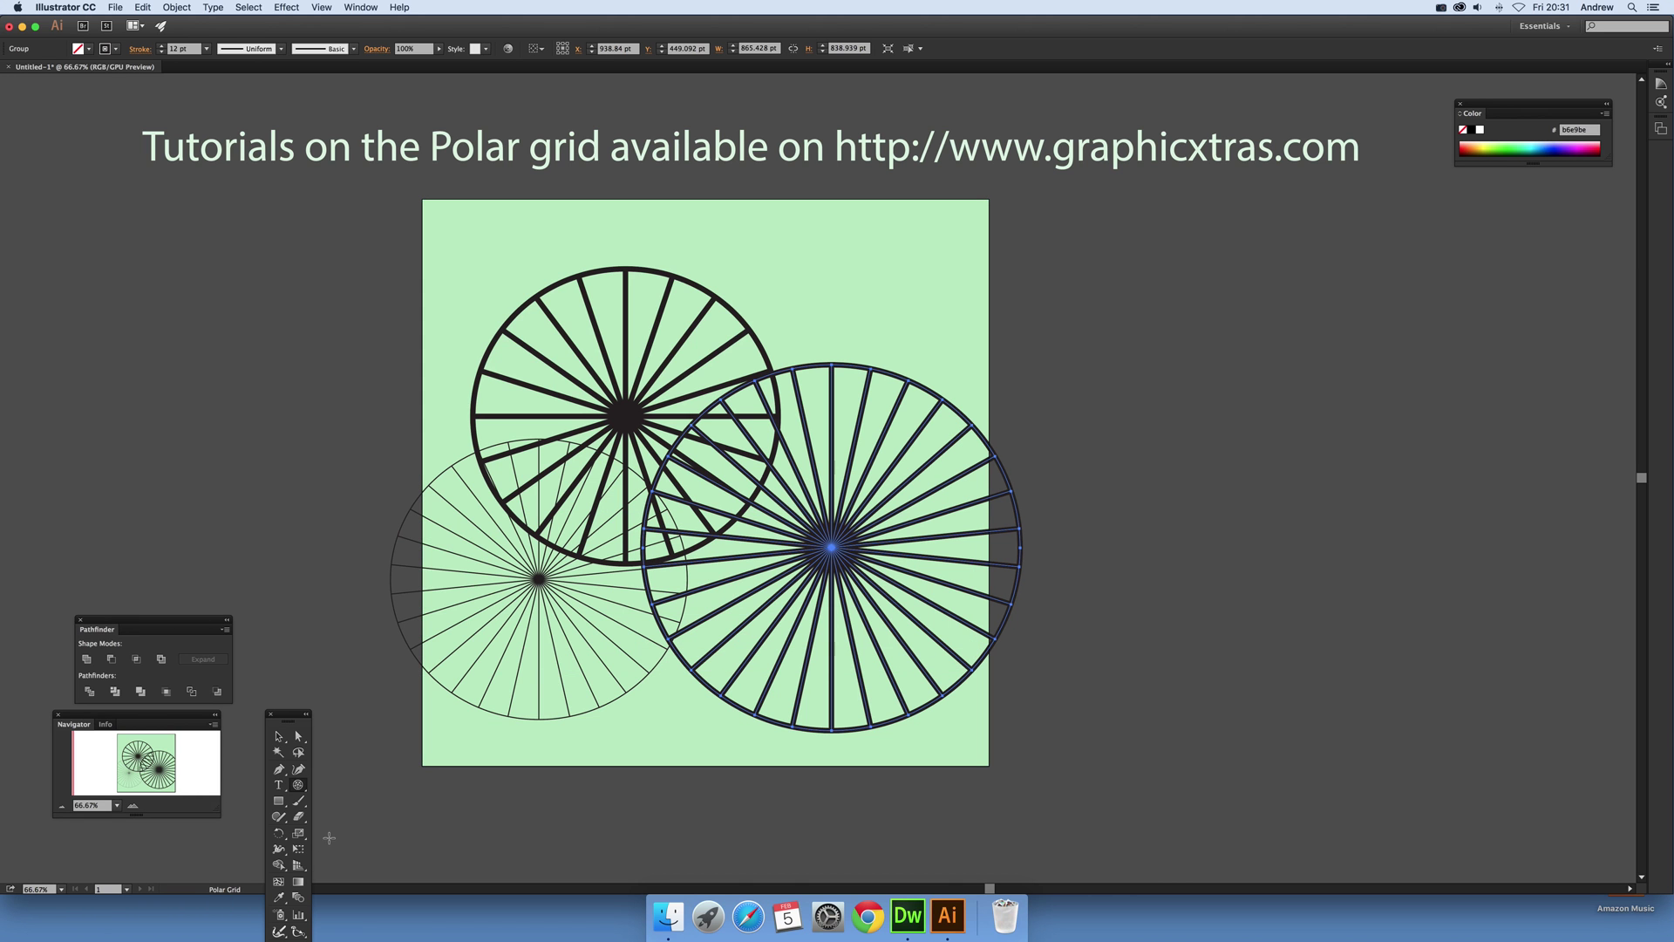
pyautogui.click(207, 49)
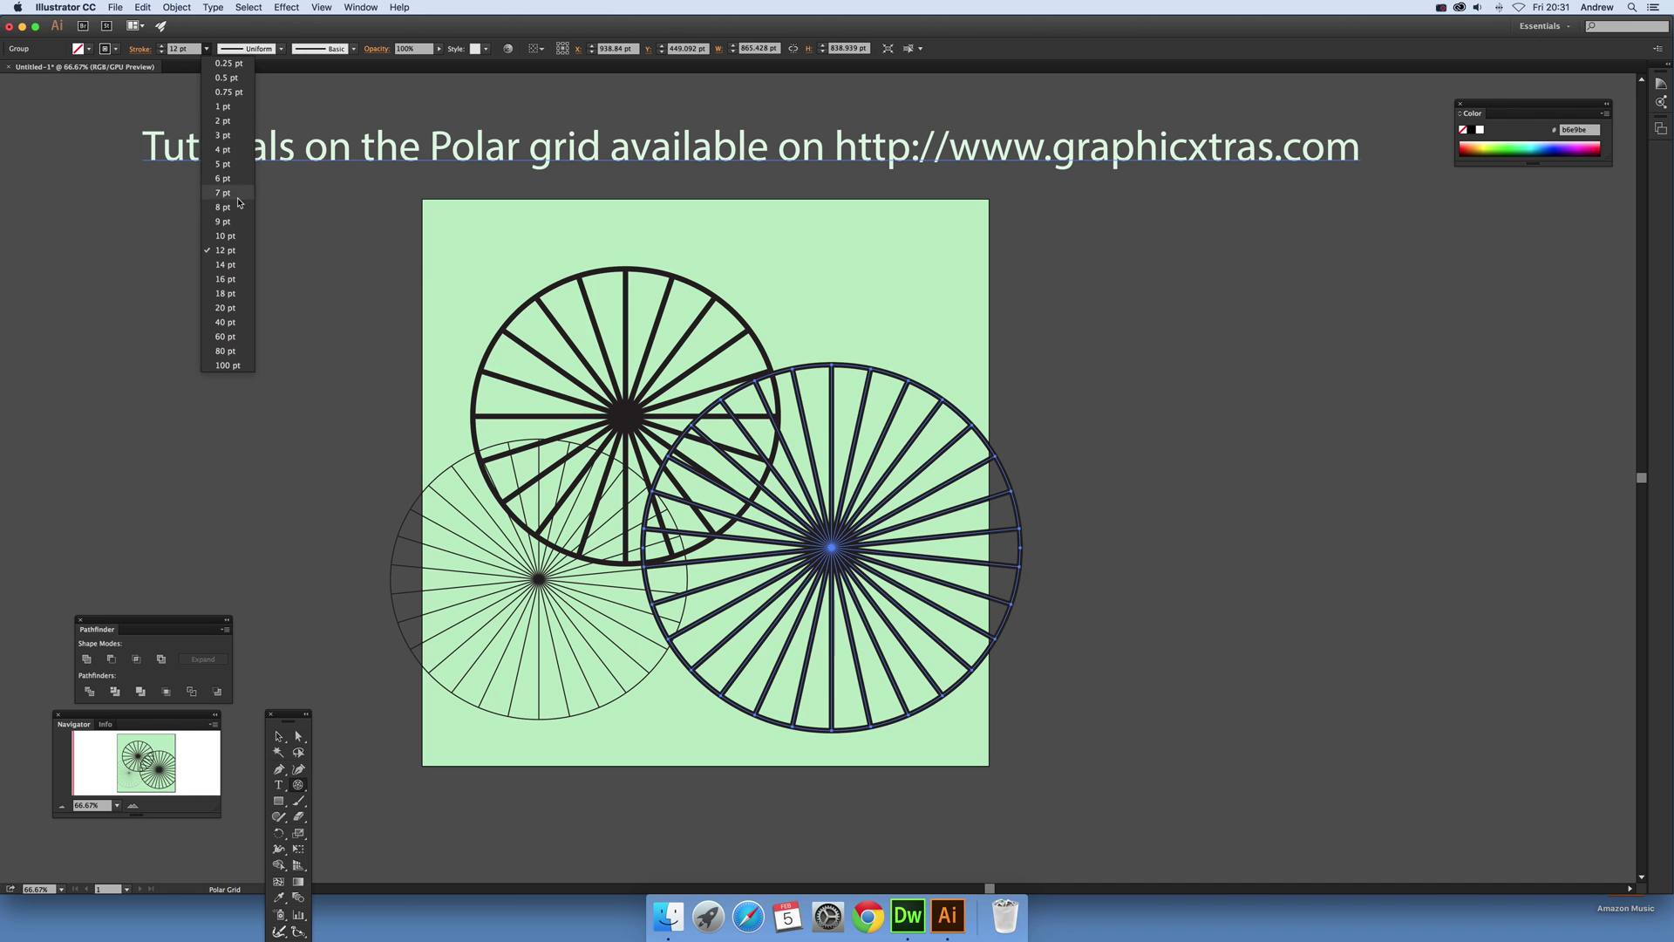
pyautogui.click(228, 207)
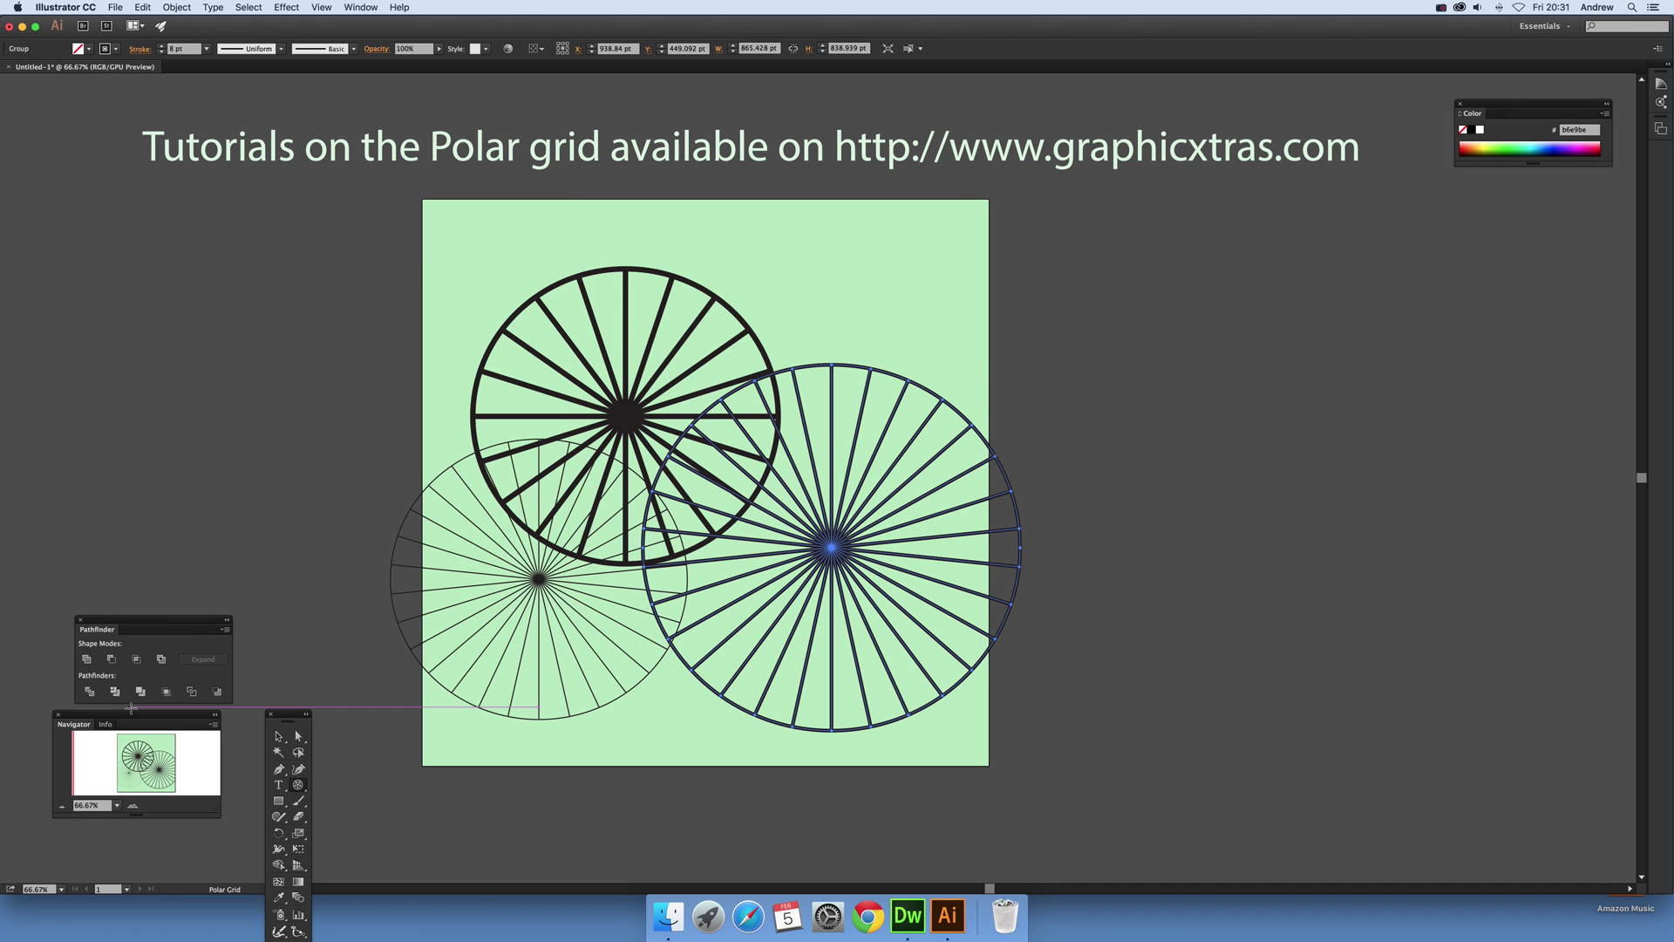
pyautogui.click(115, 49)
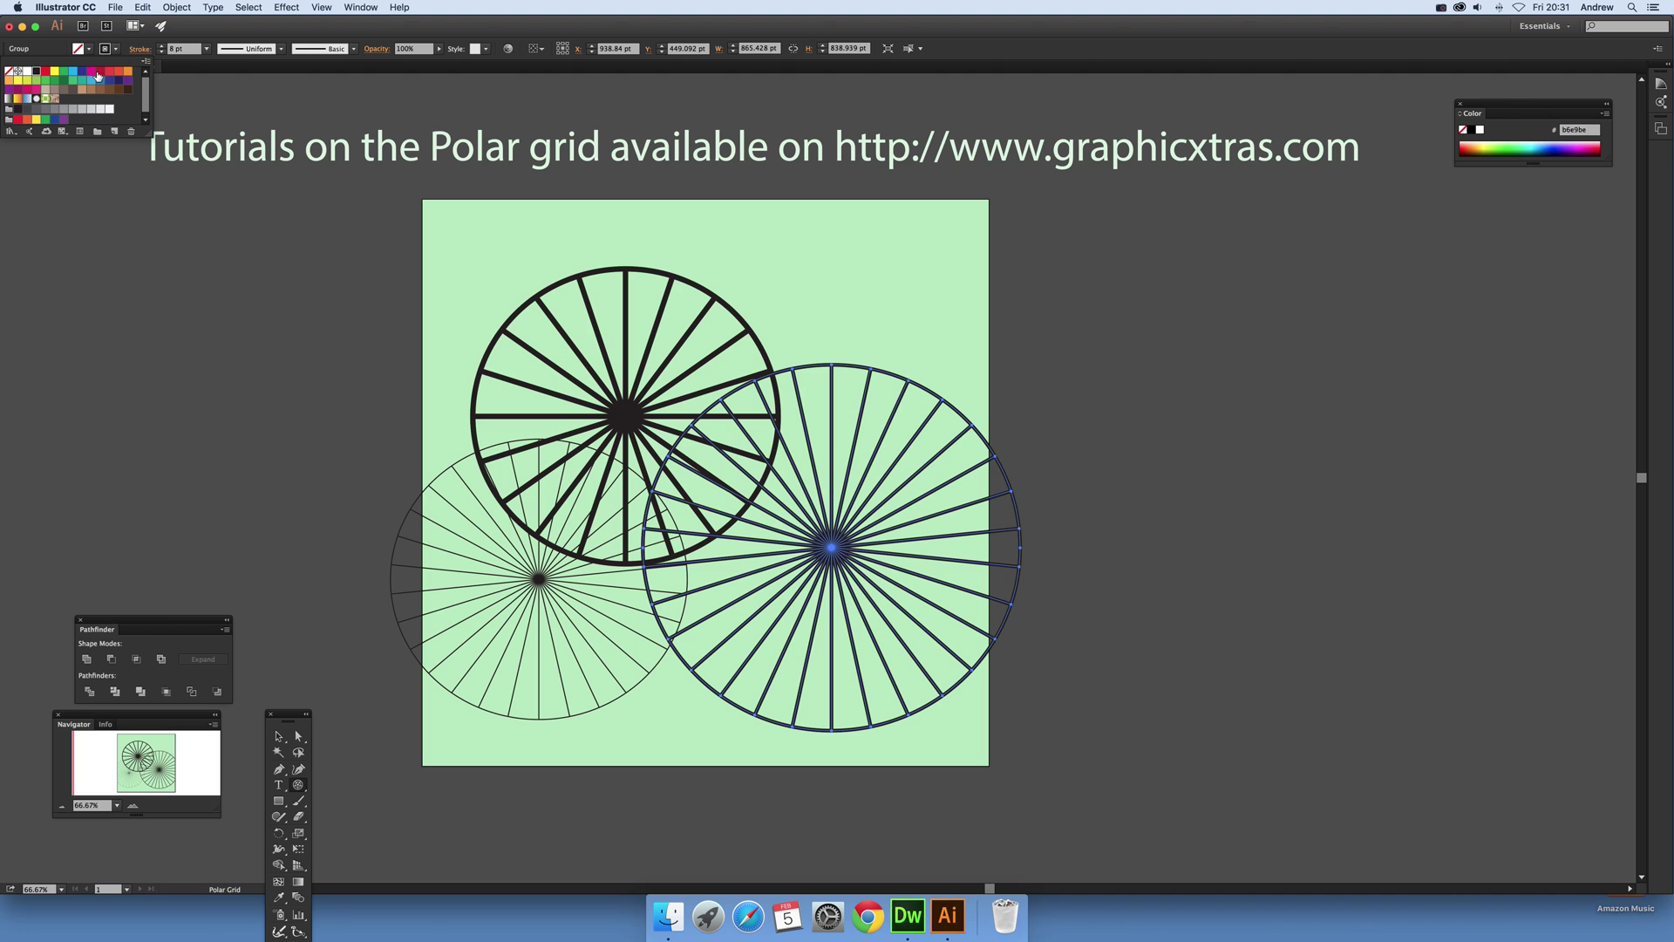
pyautogui.click(102, 72)
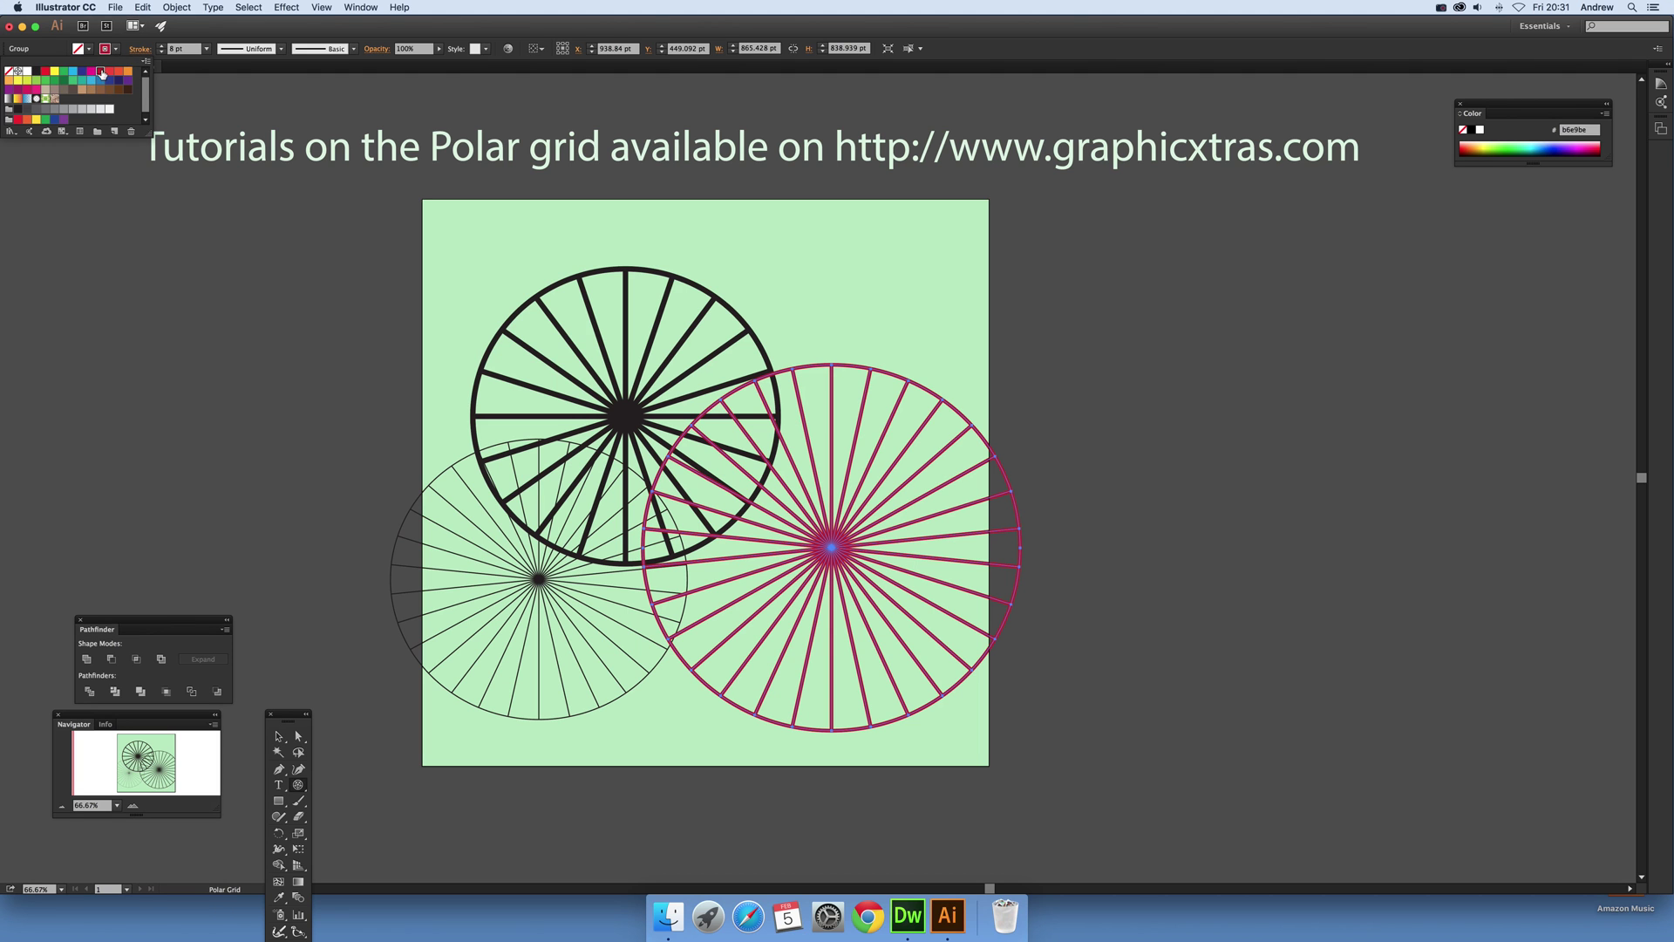
# Step: Fade the new magenta grid to 34% opacity
pyautogui.click(379, 50)
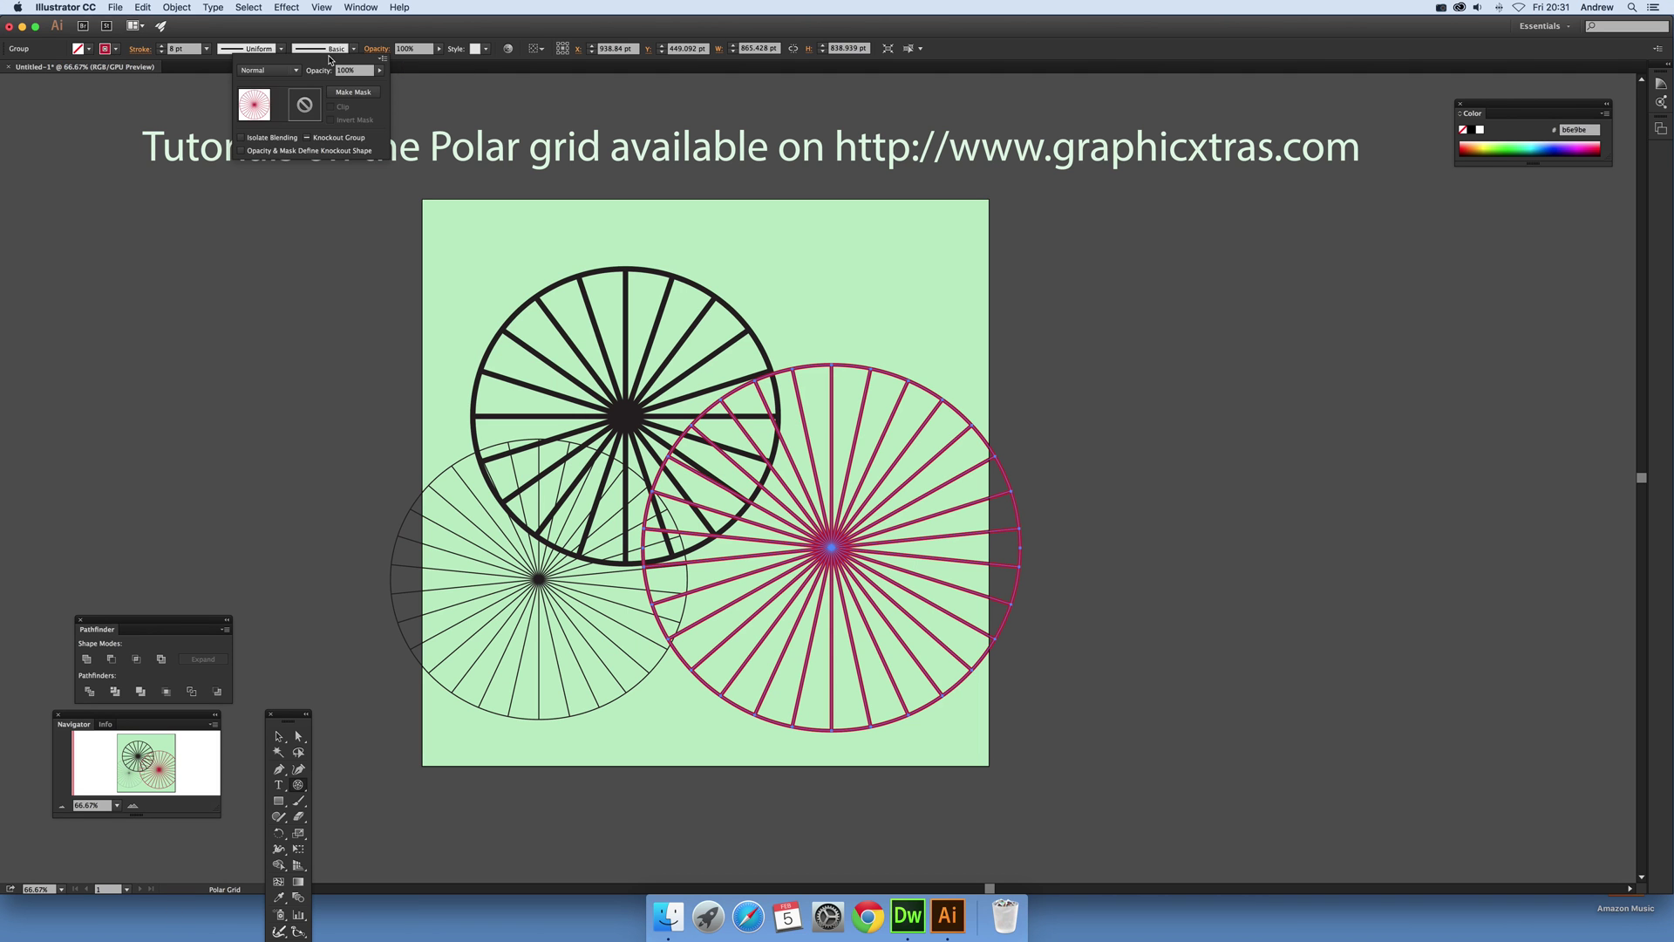
pyautogui.click(377, 71)
pyautogui.moveTo(342, 84); pyautogui.dragTo(343, 85)
pyautogui.click(508, 8)
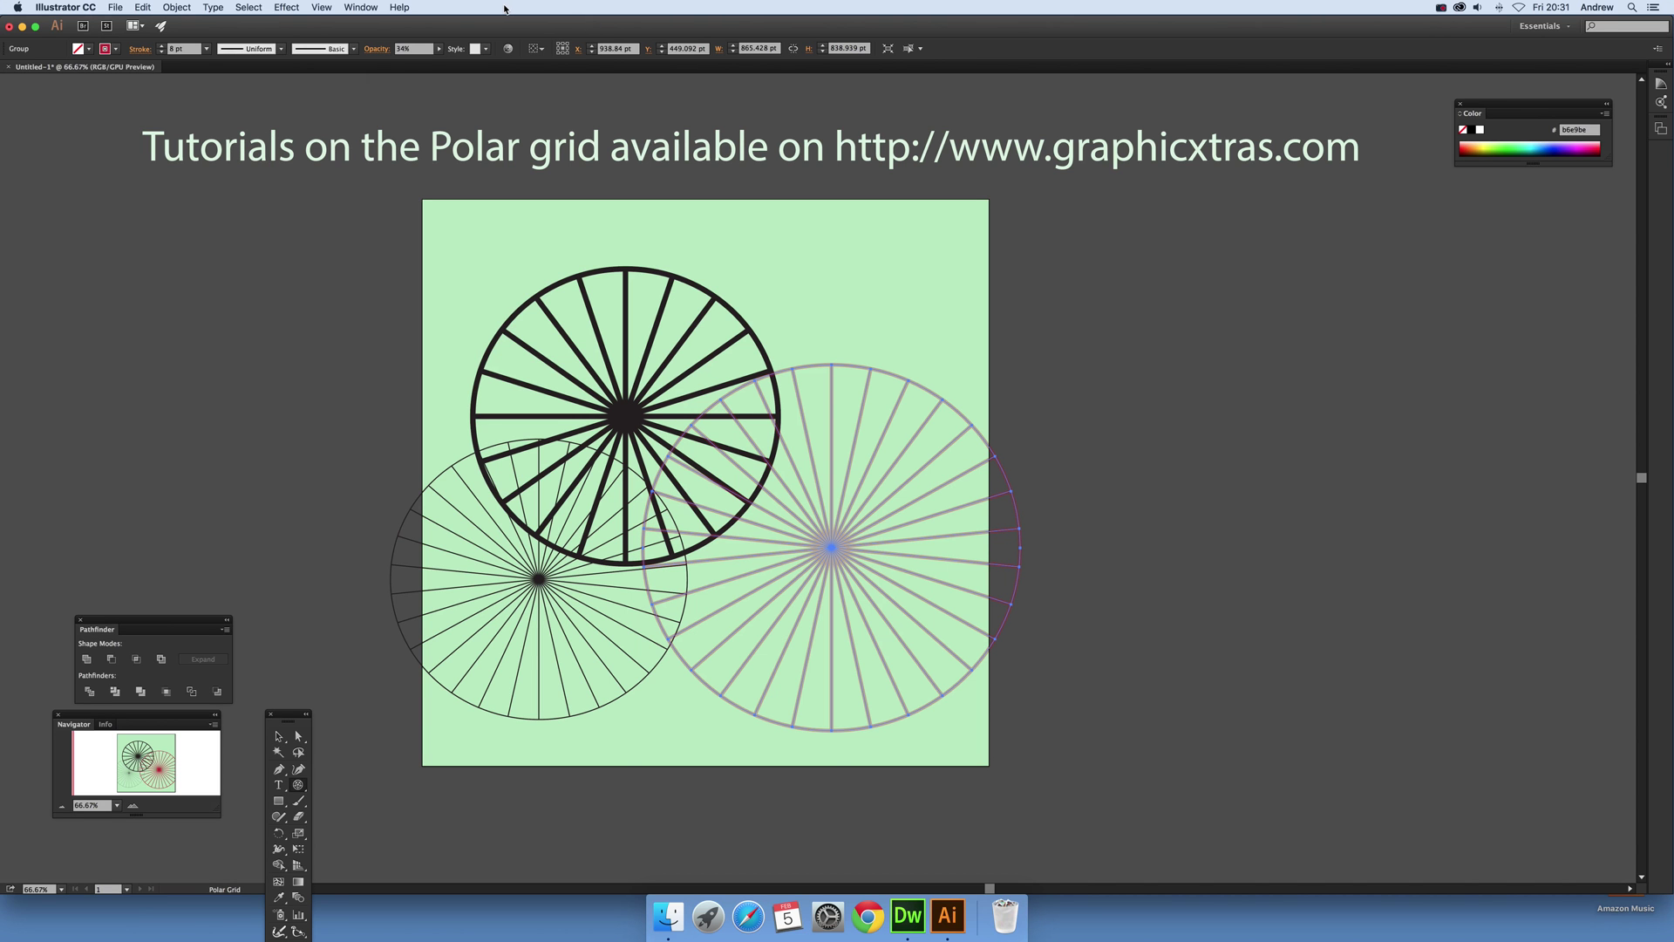